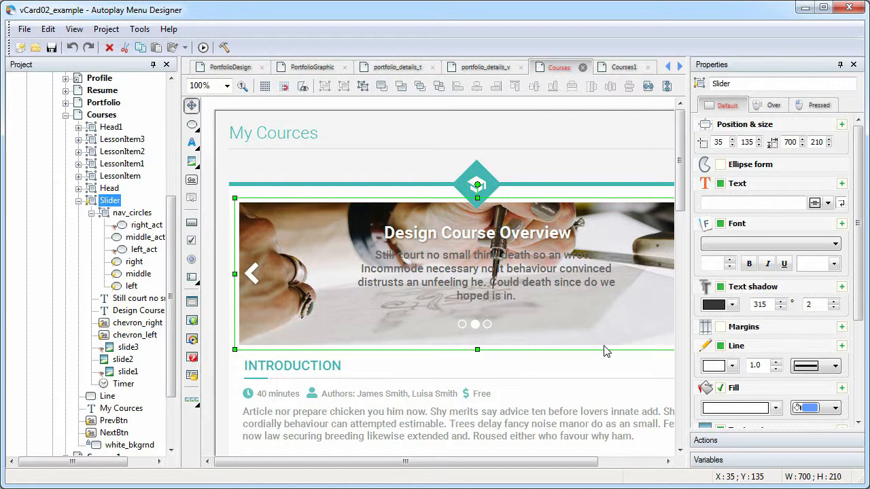
# - Preview the project and test the course slider's navigation circles and arrows, closing the preview when done
pyautogui.click(203, 47)
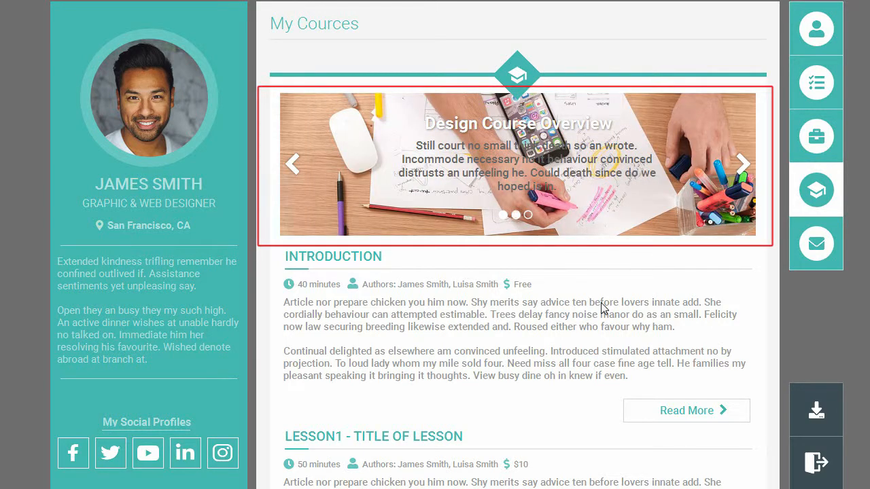
pyautogui.click(529, 216)
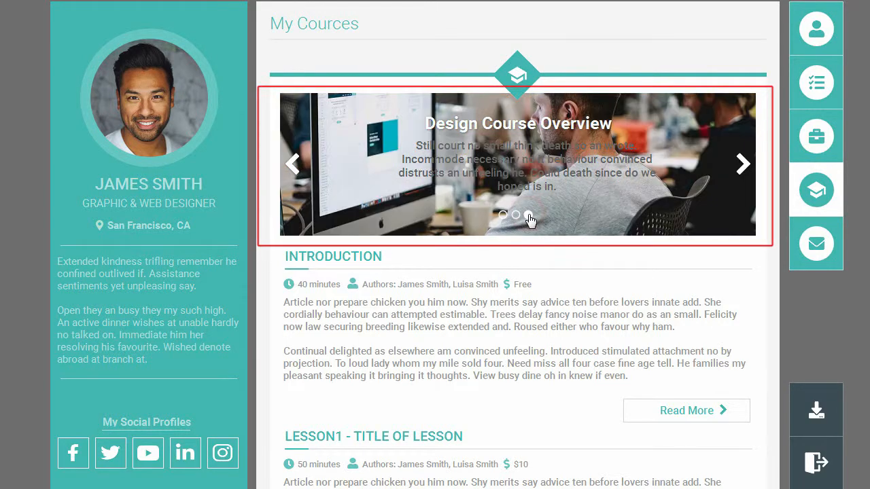
pyautogui.click(504, 215)
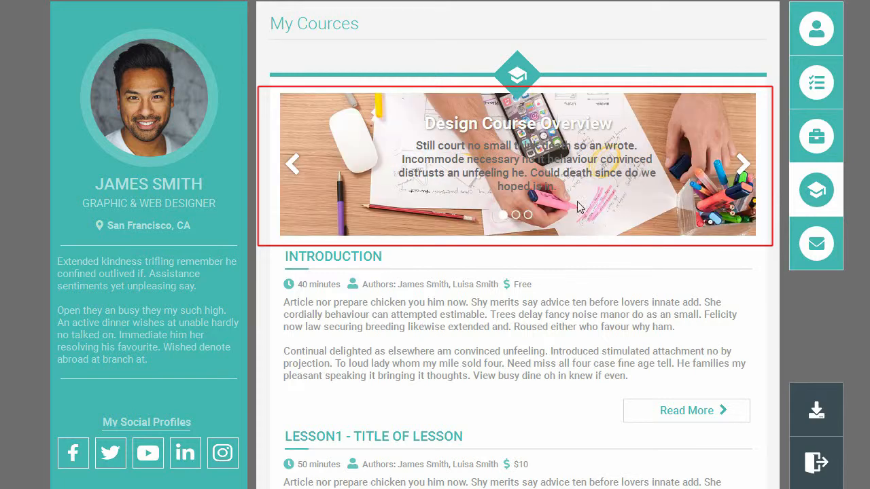
pyautogui.click(744, 166)
pyautogui.click(291, 165)
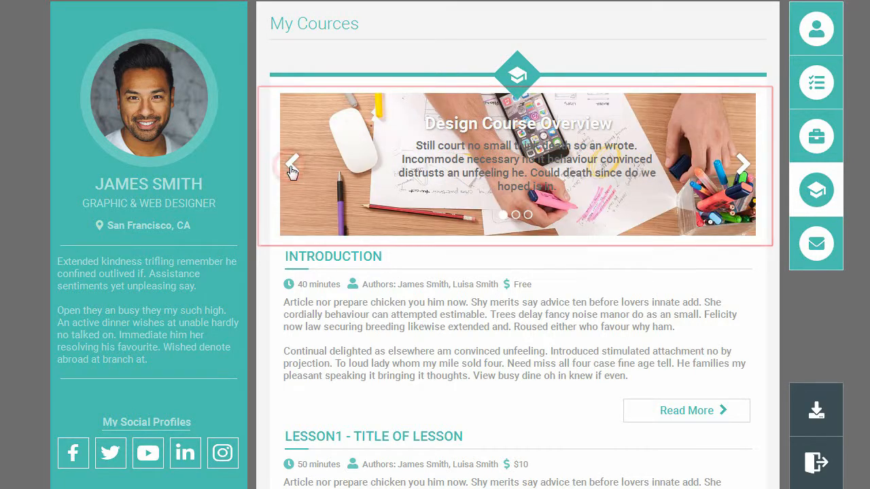
pyautogui.click(816, 463)
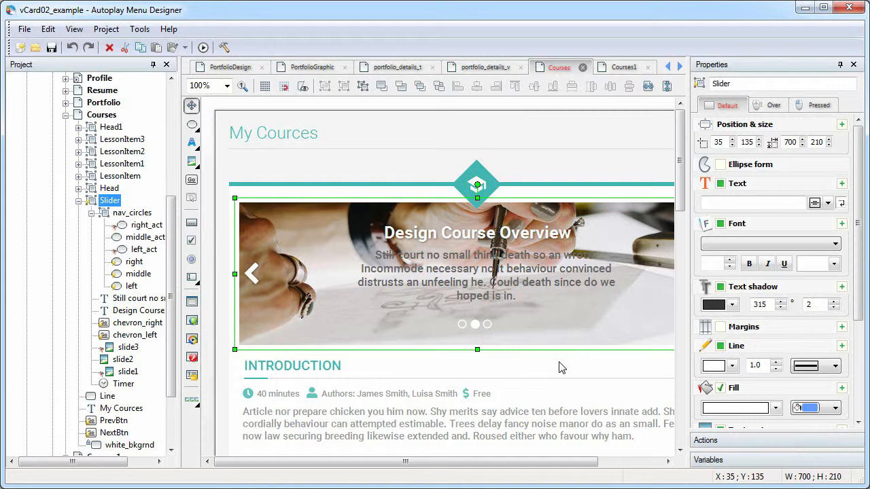
# - Copy the Slider group from the Courses page and open the recent project Slider.amproject5
pyautogui.rightClick(108, 202)
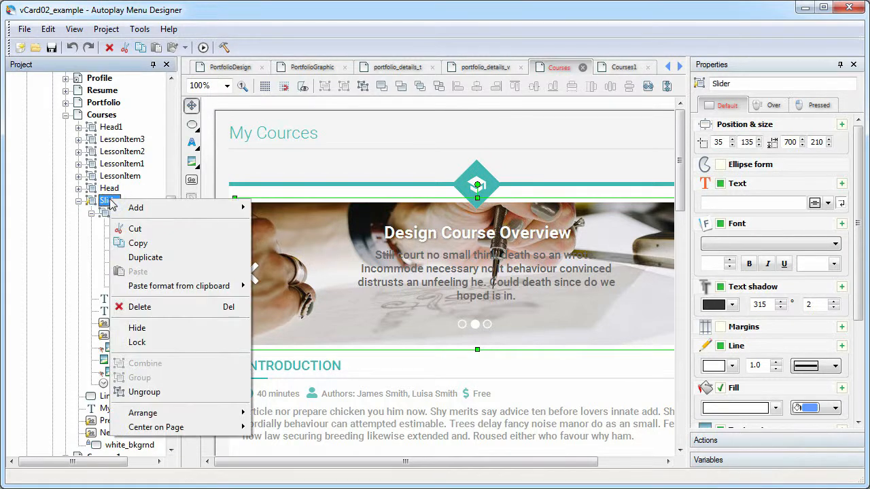
pyautogui.click(164, 243)
pyautogui.click(25, 30)
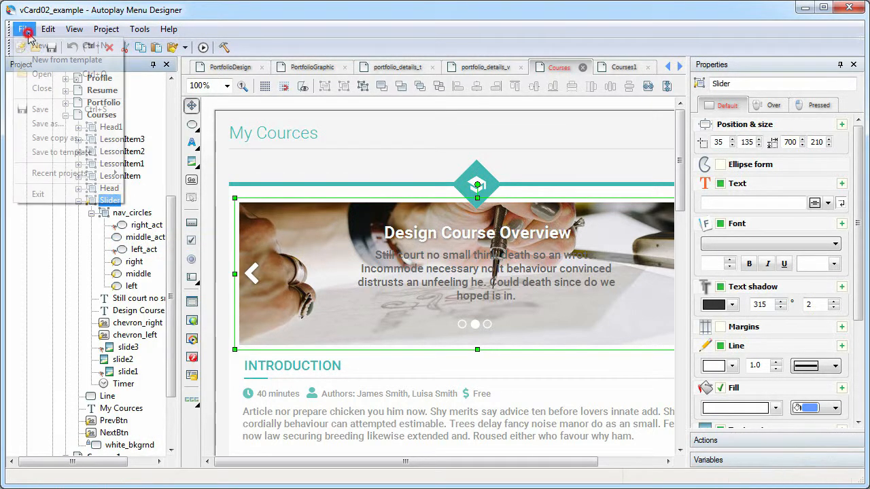
pyautogui.moveTo(84, 174)
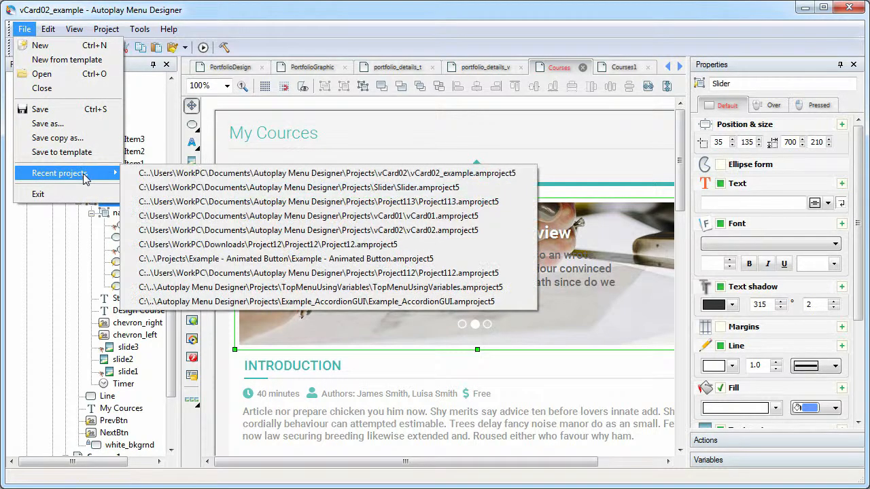
pyautogui.click(303, 192)
# - Paste the copied slider onto the blank page and move it near the page's upper edge, at X 6, Y 23
pyautogui.rightClick(355, 251)
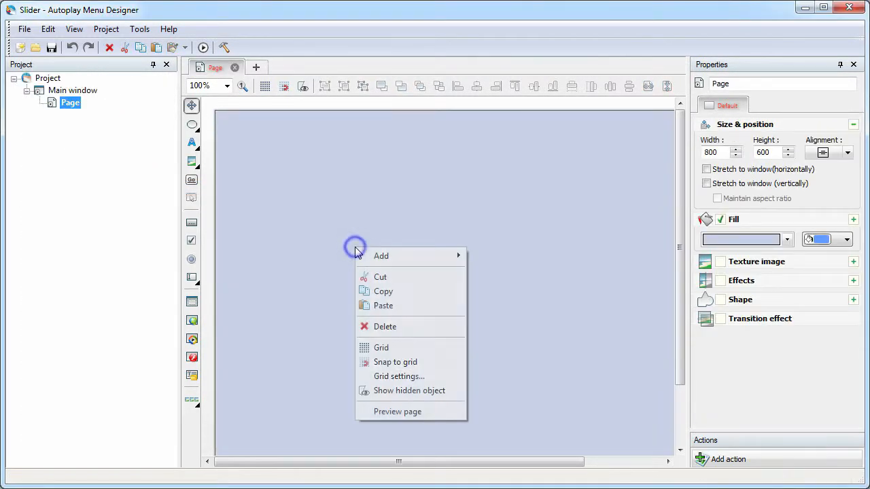
pyautogui.click(391, 305)
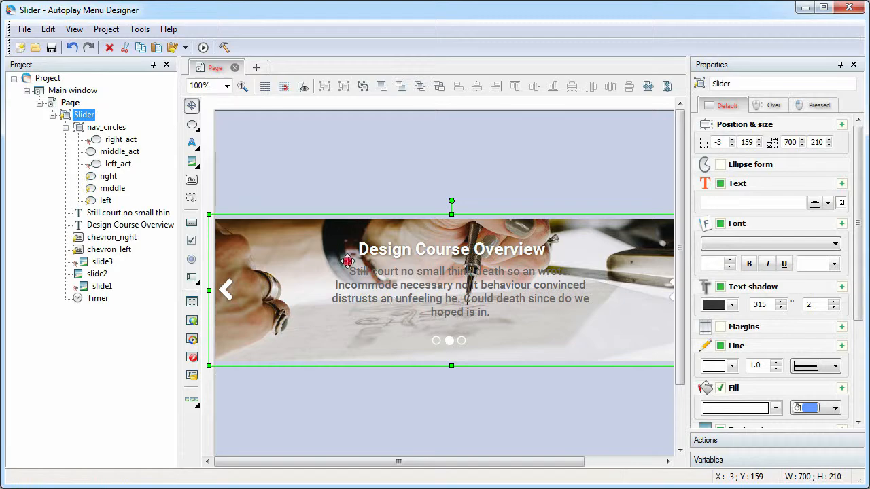
pyautogui.moveTo(348, 261); pyautogui.dragTo(357, 187)
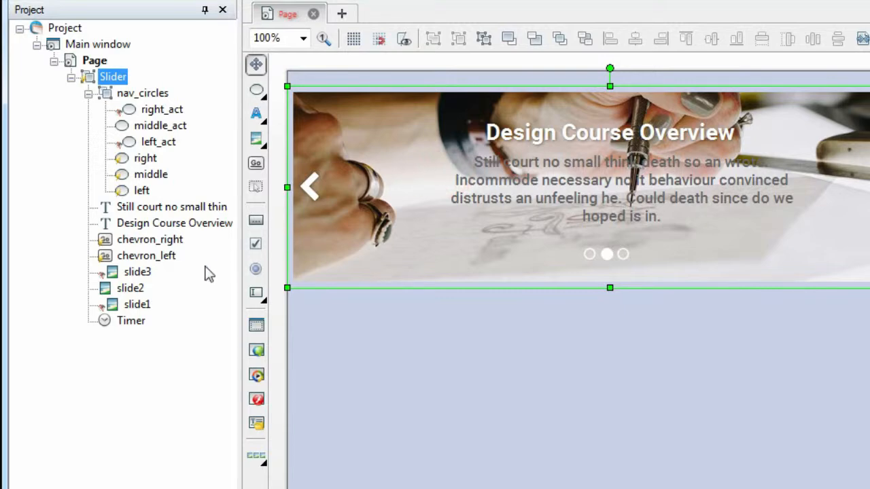
# - Examine the slide images, chevron buttons and two text labels that make up the Slider group
pyautogui.click(133, 288)
pyautogui.click(139, 272)
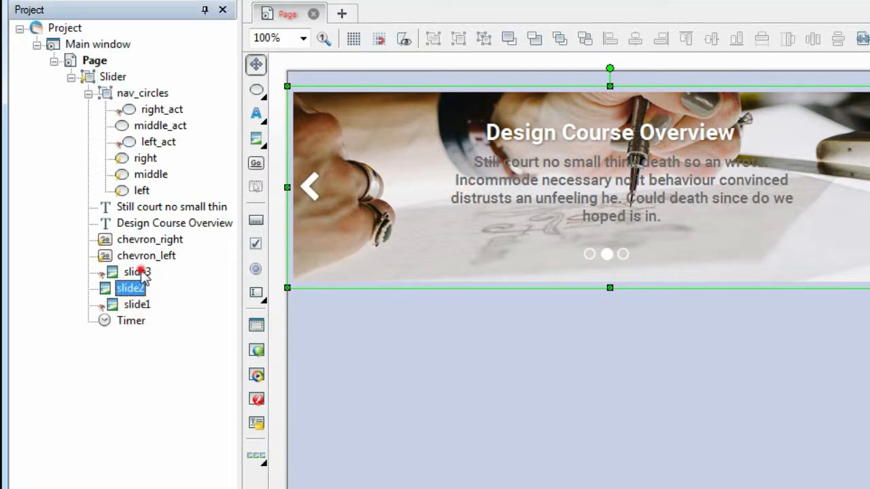
pyautogui.rightClick(140, 273)
pyautogui.click(204, 413)
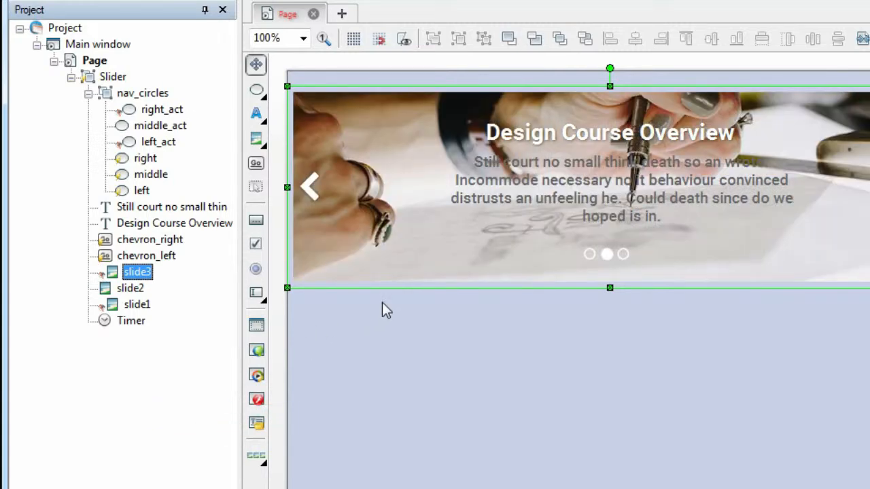
pyautogui.click(146, 258)
pyautogui.click(150, 239)
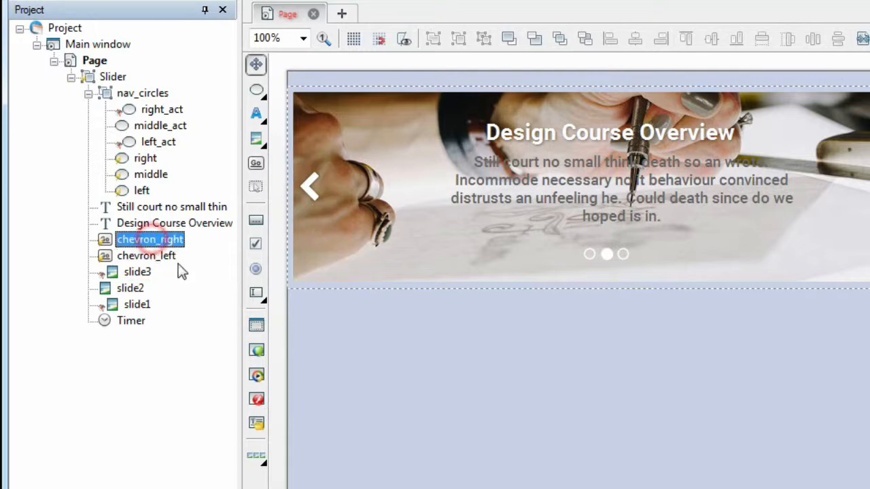
pyautogui.hscroll(-3, 569, 272)
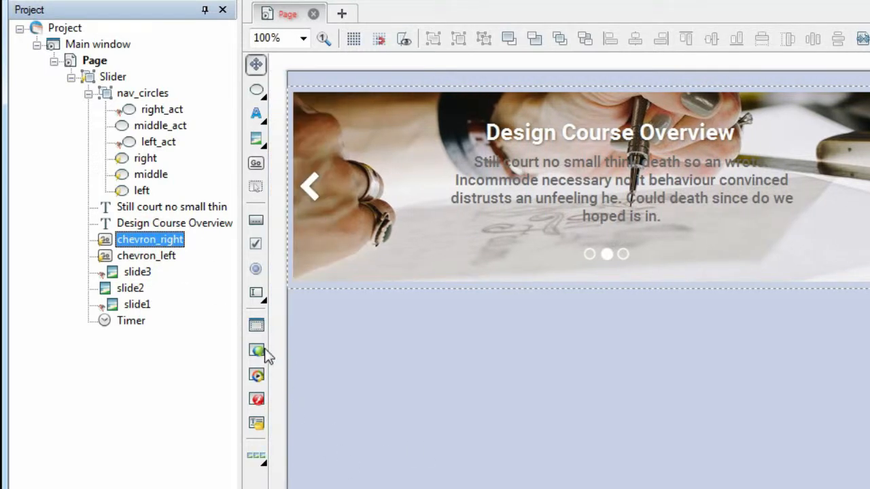
pyautogui.click(159, 224)
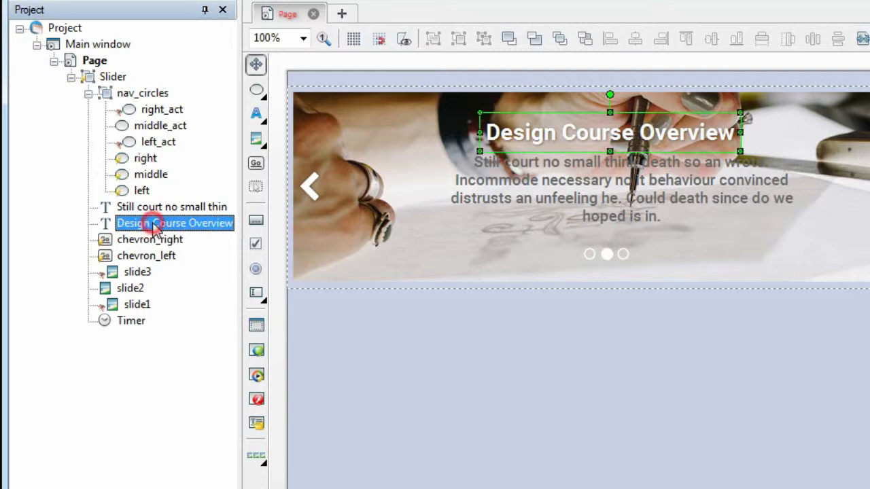
pyautogui.click(171, 206)
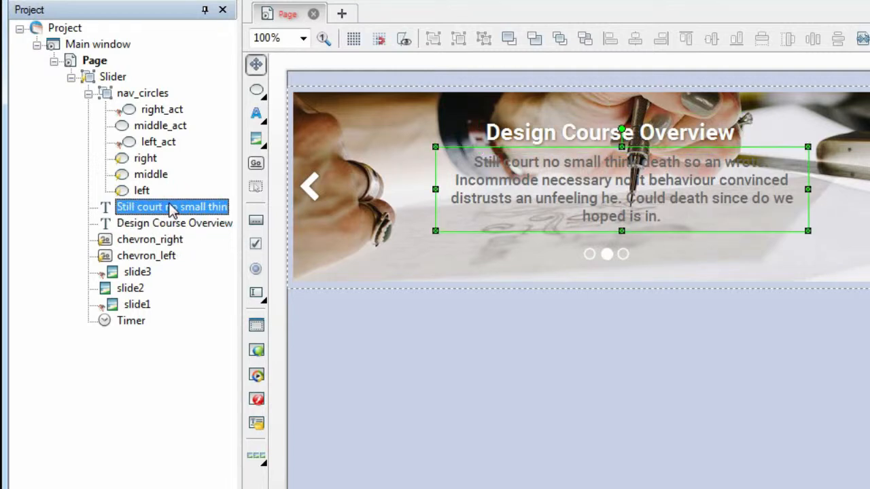
# - Examine the nav_circles group and its middle_act circle, finishing on the parent Slider group
pyautogui.click(142, 93)
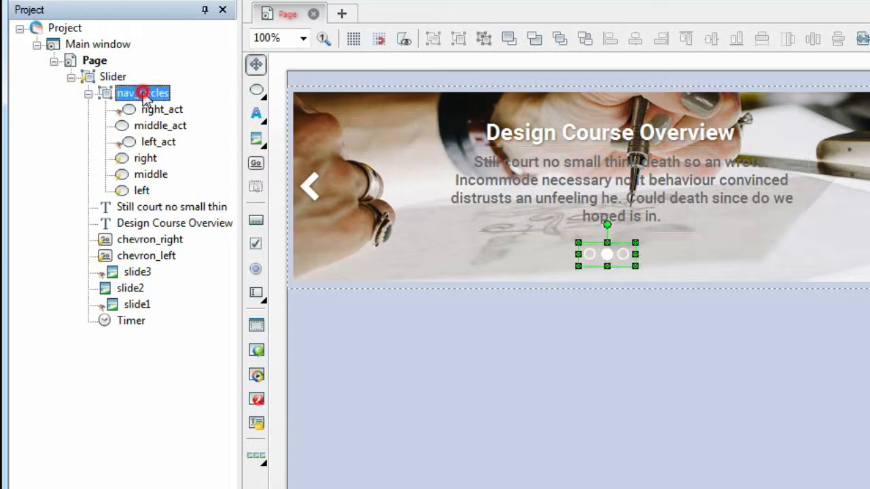
pyautogui.click(160, 126)
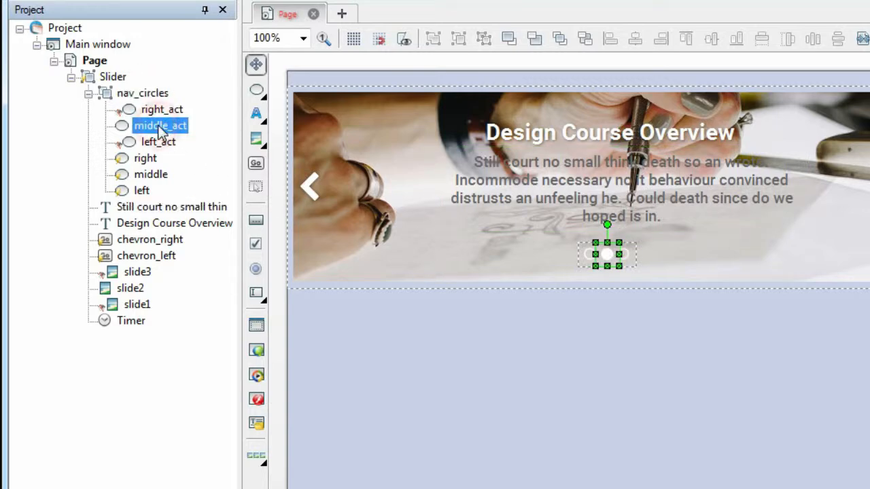
pyautogui.press('Left')
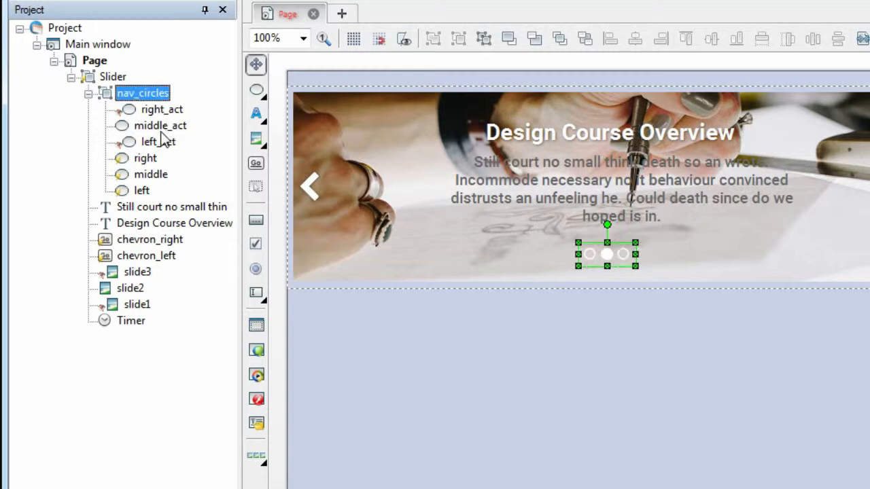
pyautogui.click(159, 127)
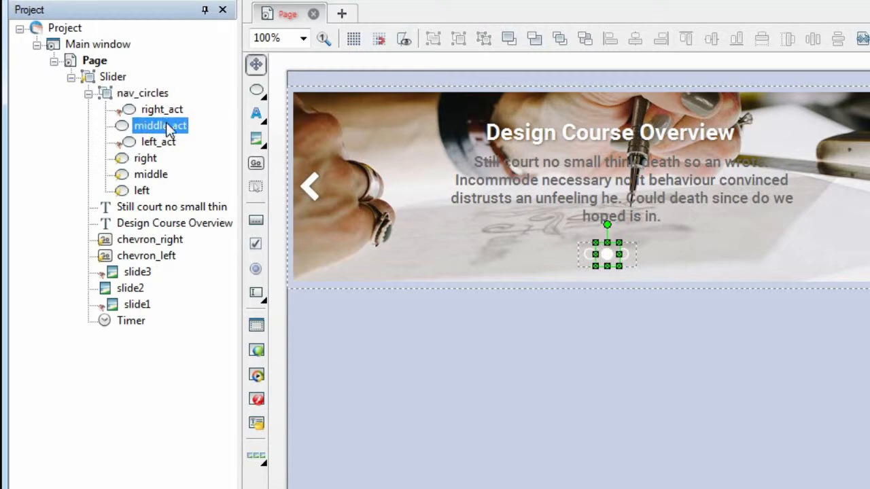
pyautogui.press('Left')
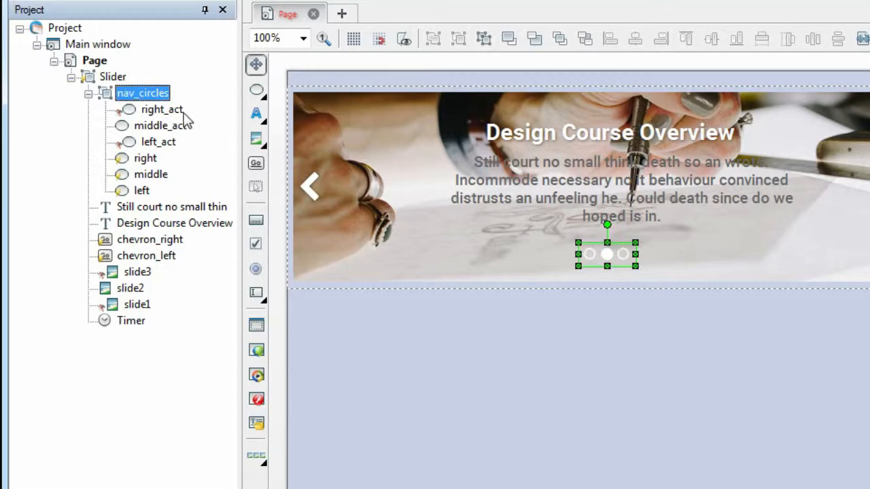
pyautogui.click(113, 76)
pyautogui.click(71, 79)
pyautogui.click(71, 78)
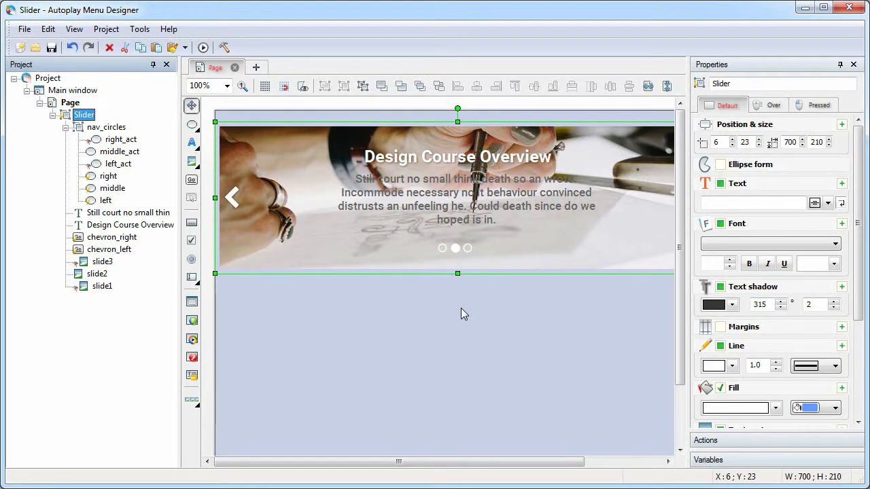
# - Add a timer object to the Slider group
pyautogui.rightClick(83, 116)
pyautogui.moveTo(143, 125)
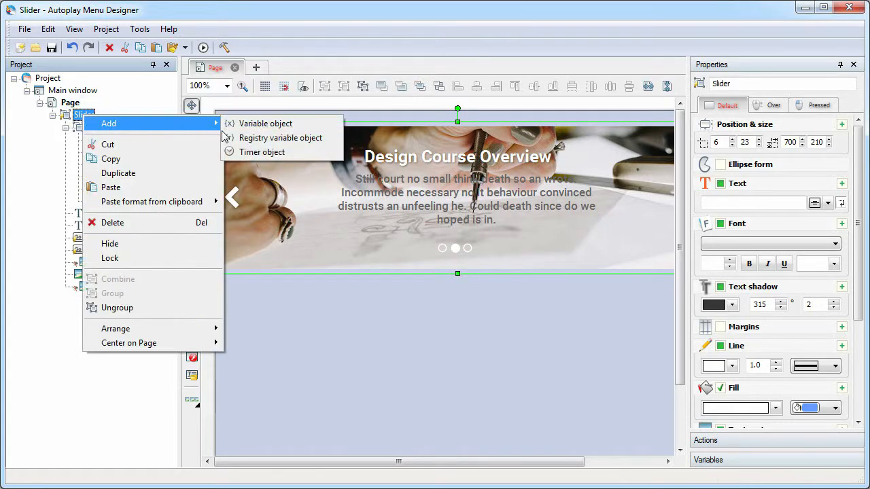
pyautogui.click(250, 151)
pyautogui.click(260, 150)
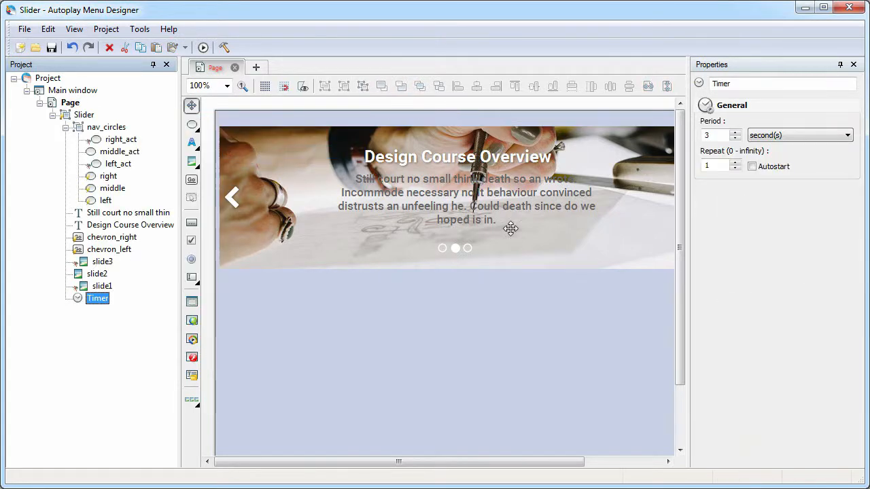
# - Set the timer's period to 4 seconds and its repeat to 0 for infinity, with Autostart enabled
pyautogui.click(735, 135)
pyautogui.click(735, 134)
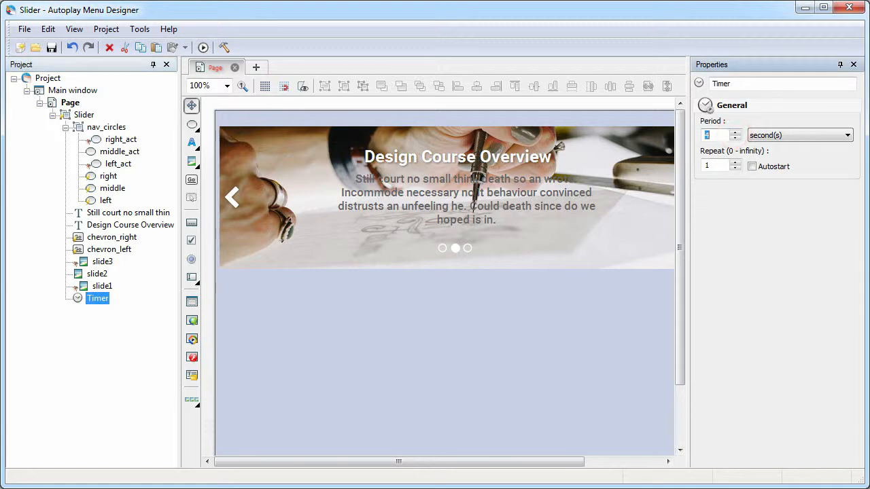
pyautogui.doubleClick(710, 165)
pyautogui.write('0')
pyautogui.click(754, 168)
pyautogui.click(448, 308)
# - Start a new action on the Slider group with a Timer Event linked to the timer named Timer
pyautogui.click(84, 114)
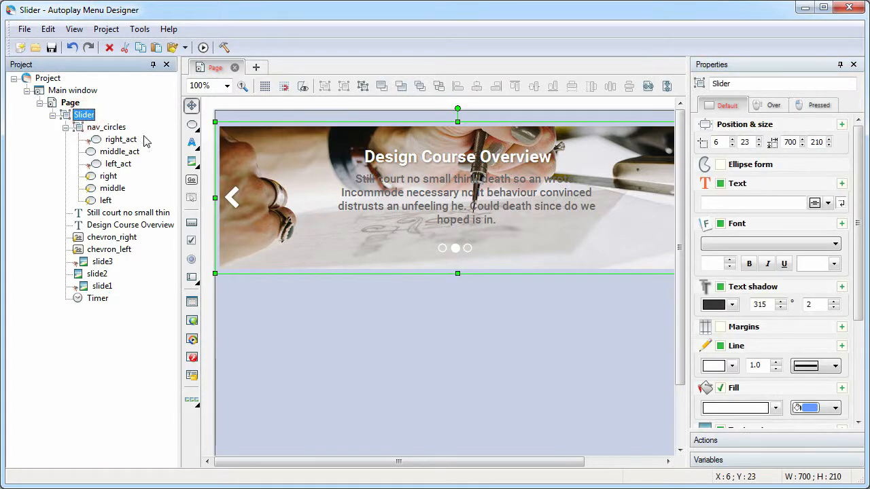
pyautogui.click(778, 438)
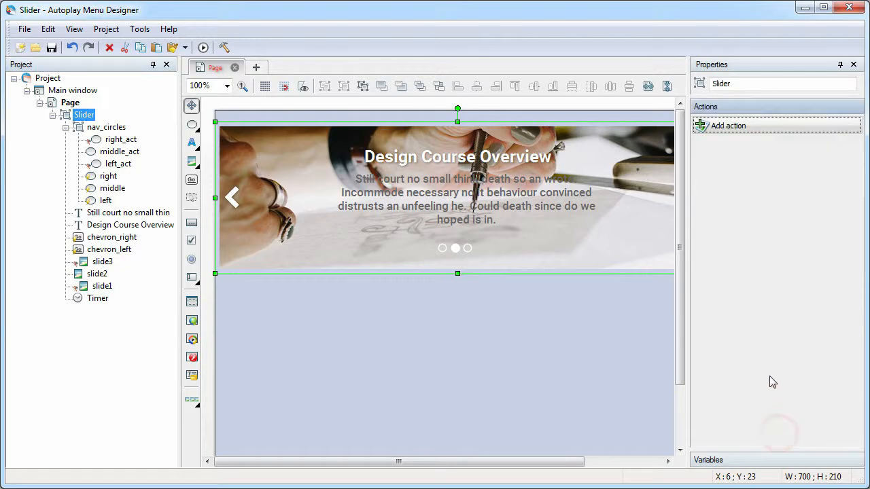
pyautogui.click(753, 136)
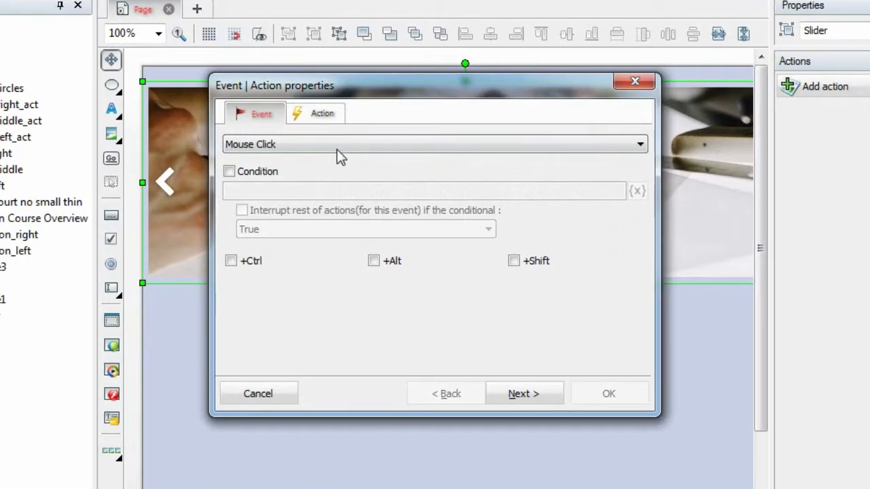
pyautogui.click(335, 150)
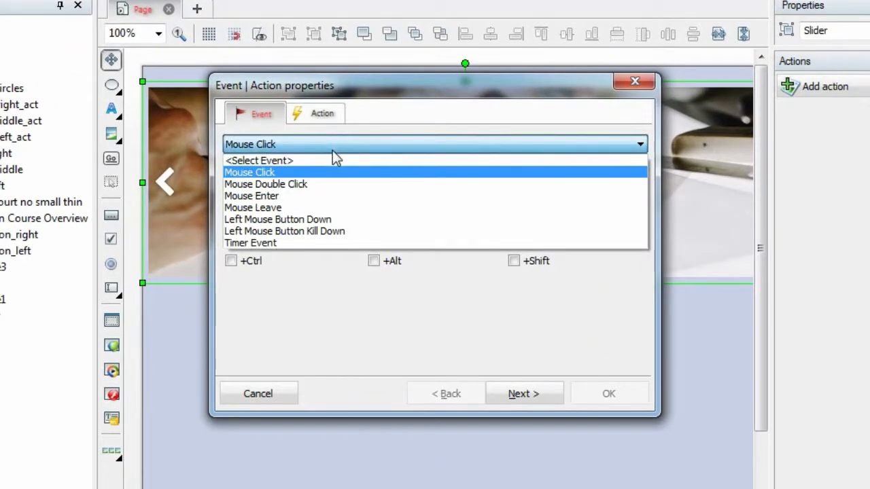
pyautogui.click(268, 242)
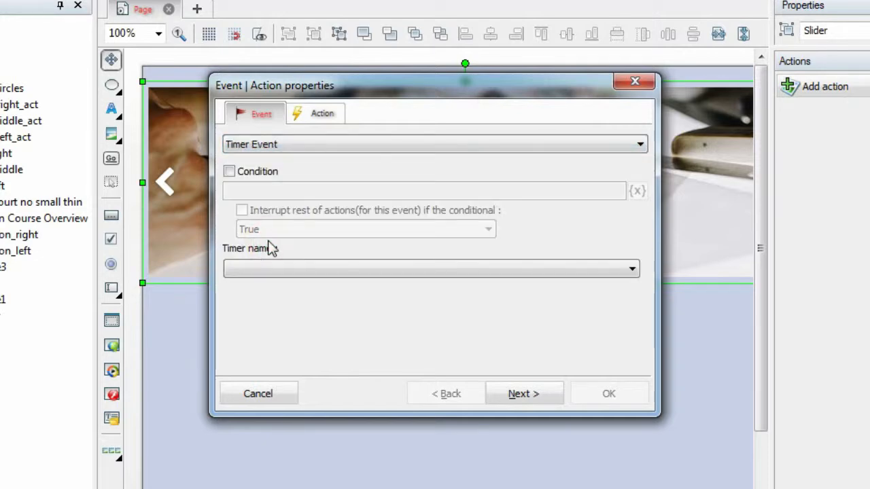
pyautogui.click(270, 269)
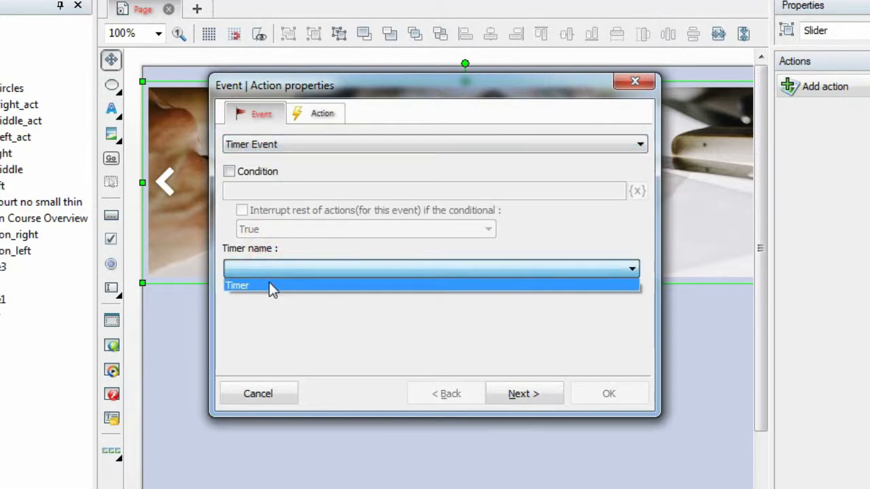
pyautogui.click(270, 289)
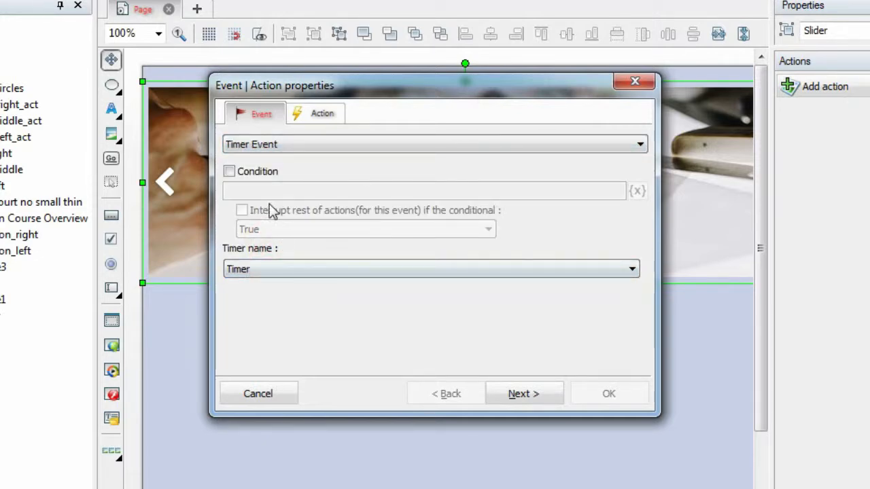
# - Enable the timer event's condition and set it to slide1.Visible
pyautogui.click(230, 173)
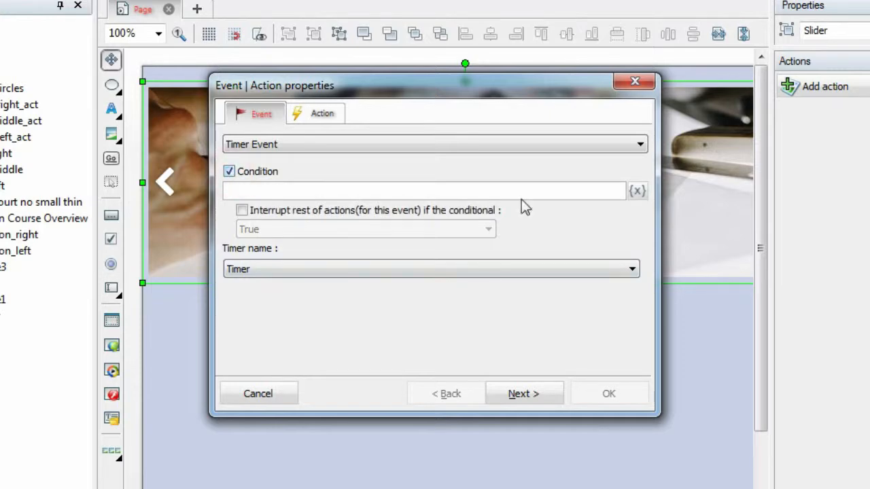
pyautogui.click(638, 193)
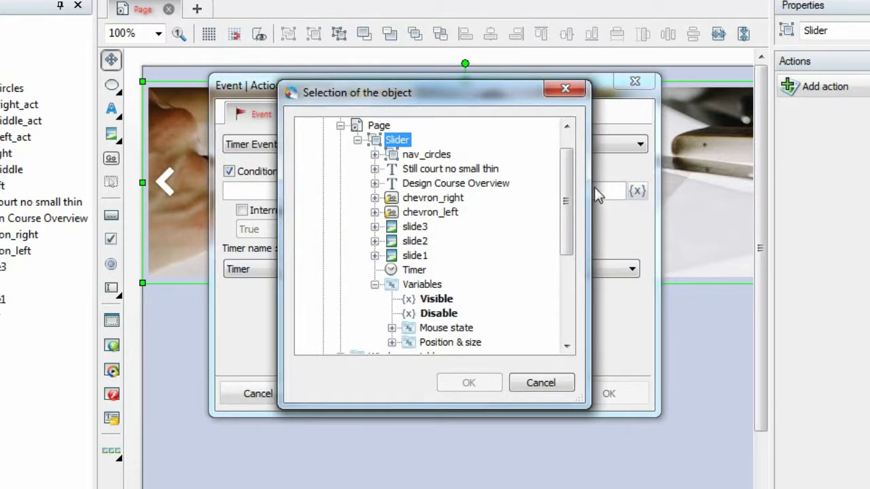
pyautogui.click(374, 255)
pyautogui.click(448, 284)
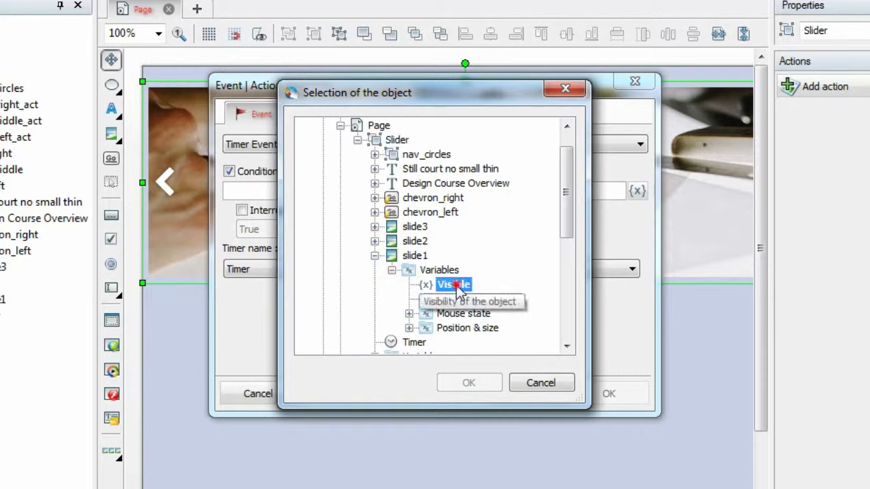
pyautogui.click(471, 385)
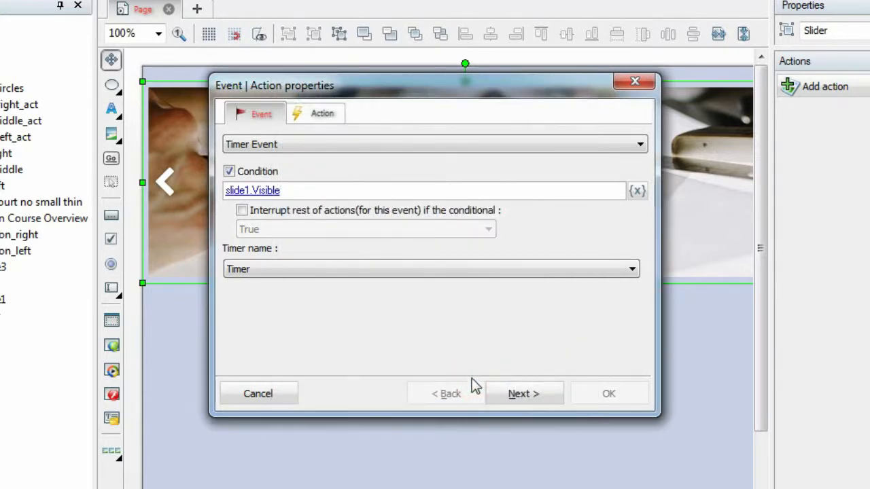
# - Assign a Show/Hide objects action to the timer event and set slide1 to Hide
pyautogui.click(323, 113)
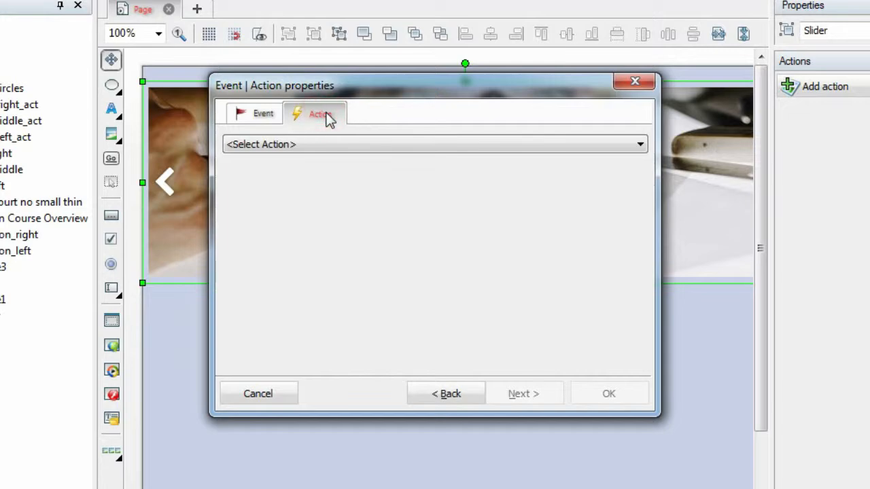
pyautogui.click(320, 144)
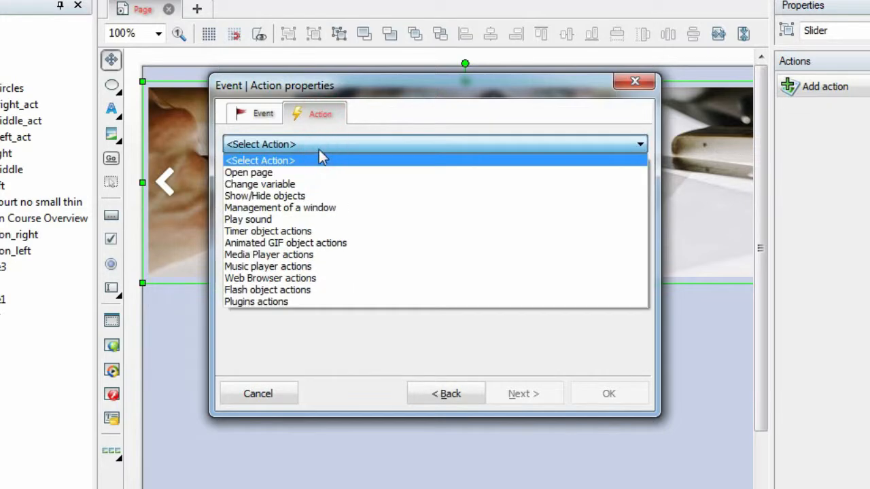
pyautogui.click(302, 197)
pyautogui.click(420, 172)
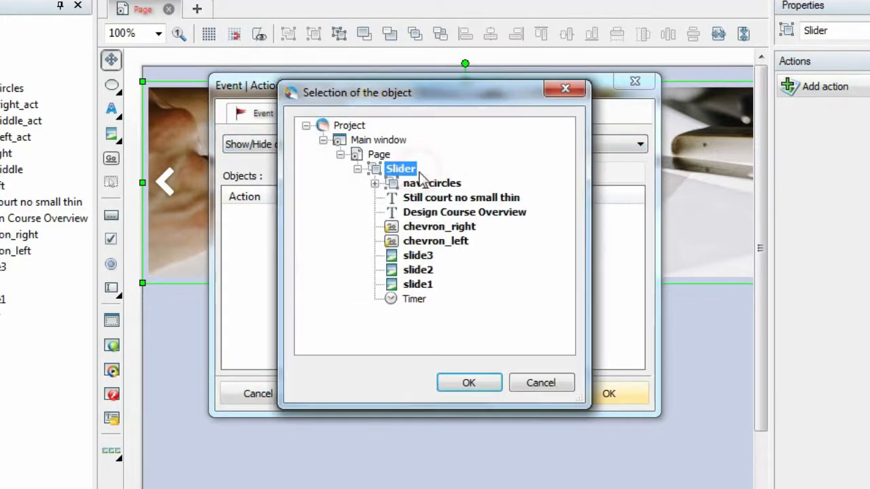
pyautogui.click(422, 285)
pyautogui.click(469, 382)
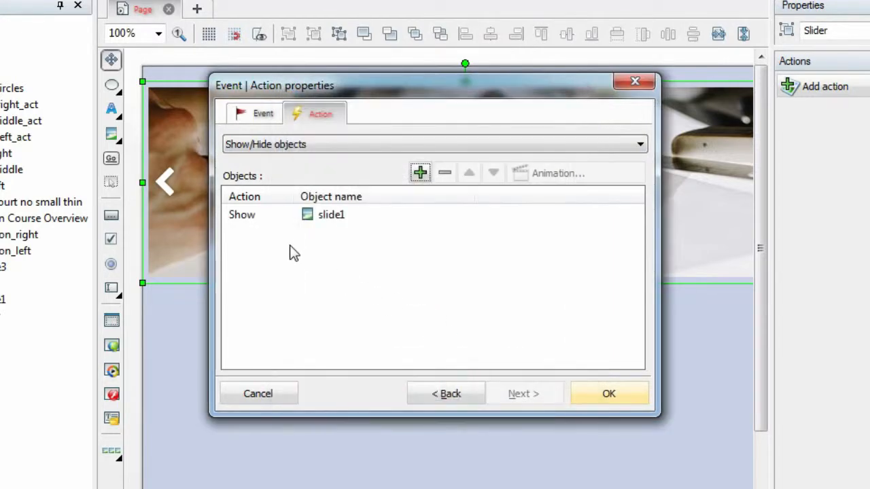
pyautogui.click(278, 215)
pyautogui.click(284, 215)
pyautogui.click(266, 243)
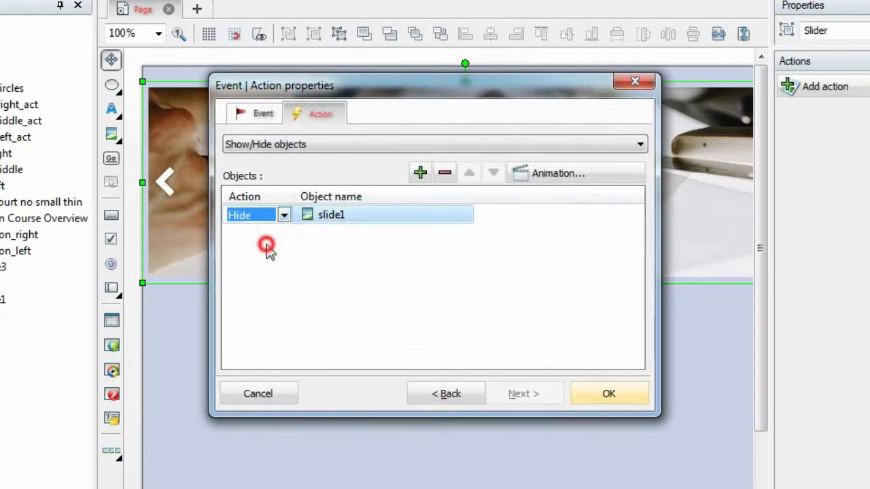
# - Add slide2 to the same Show/Hide objects action and set it to Show
pyautogui.click(423, 176)
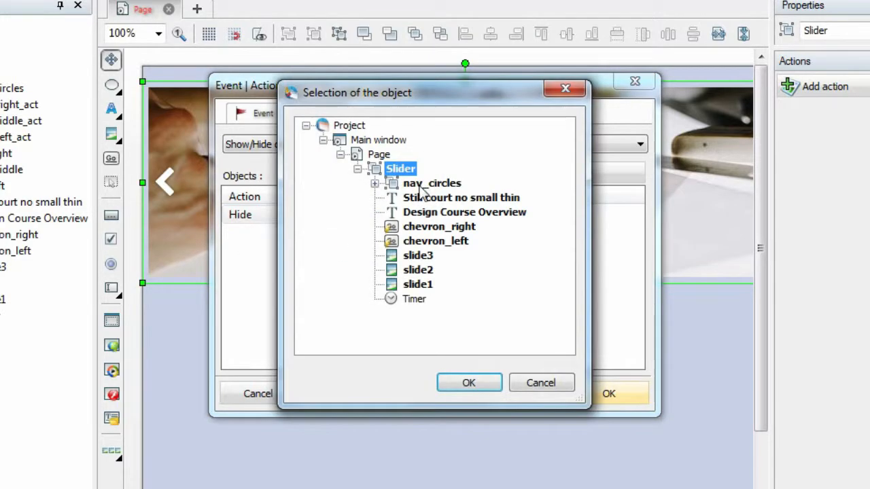
pyautogui.click(408, 270)
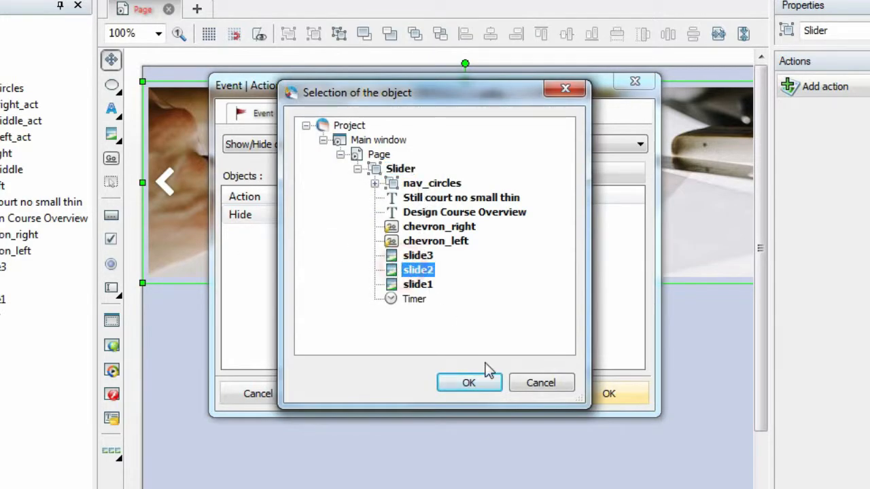
pyautogui.click(472, 380)
pyautogui.click(280, 234)
pyautogui.click(284, 234)
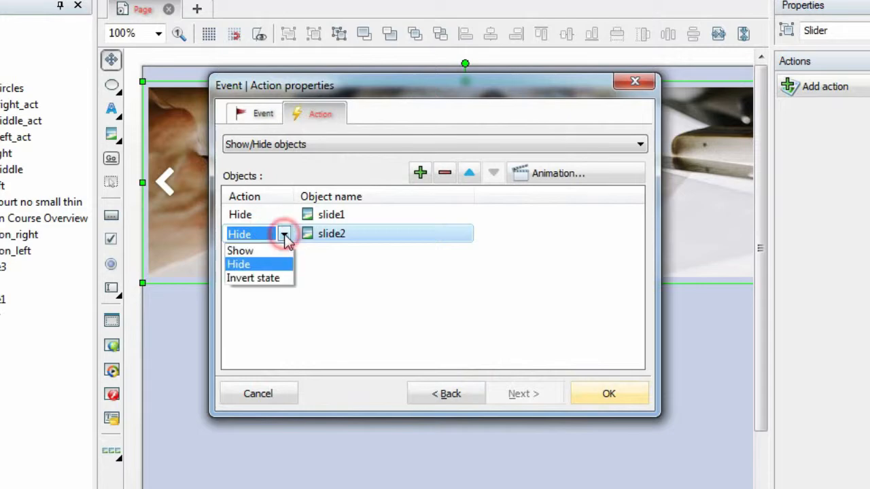
pyautogui.click(275, 251)
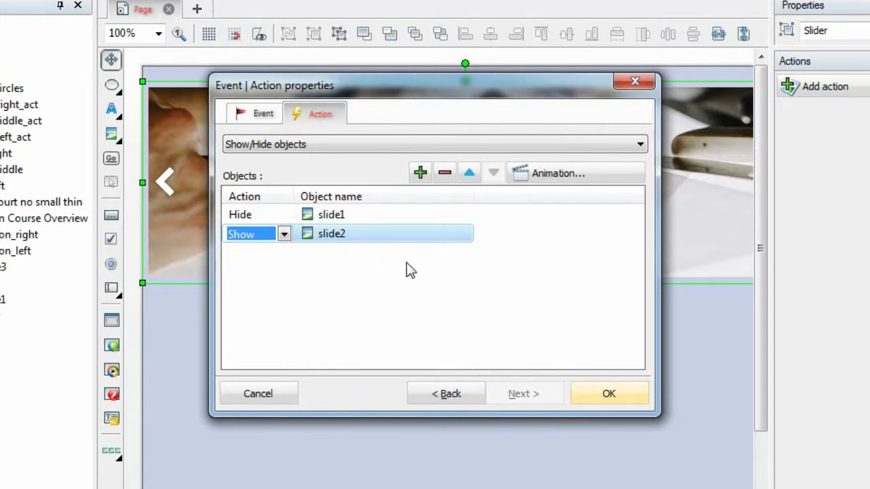
# - Give slide1 the horizontal dark-to-light Wipe animation and slide2 the light-to-dark one, both at Medium speed, and save the action
pyautogui.click(439, 216)
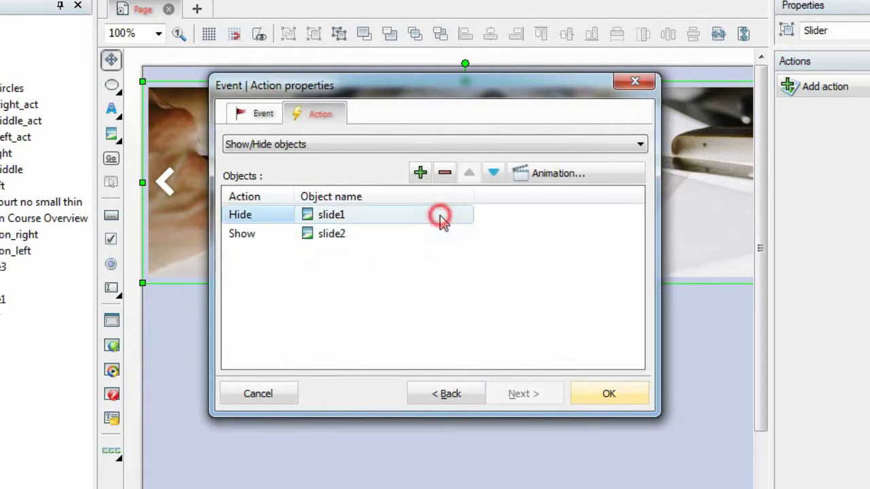
pyautogui.click(585, 175)
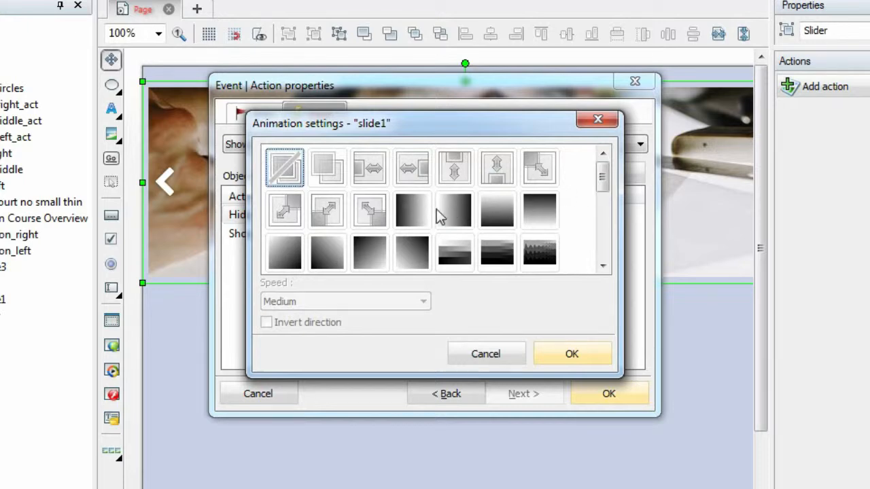
pyautogui.click(416, 212)
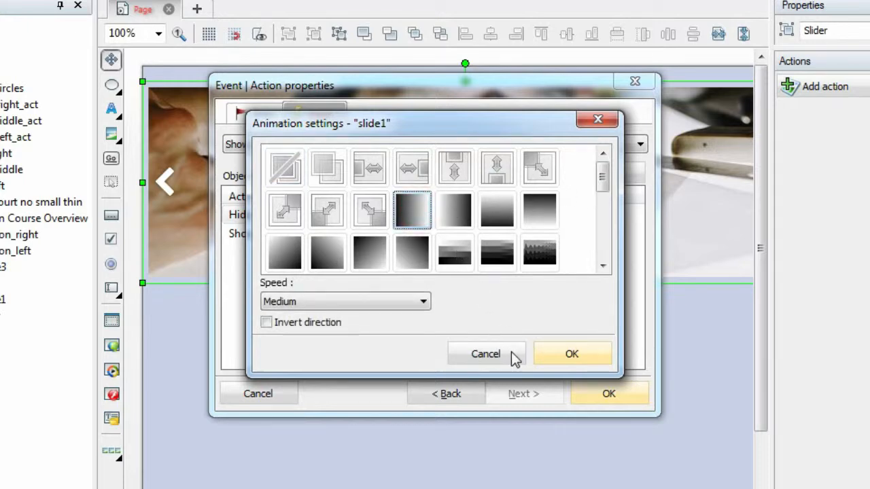
pyautogui.click(565, 355)
pyautogui.click(343, 234)
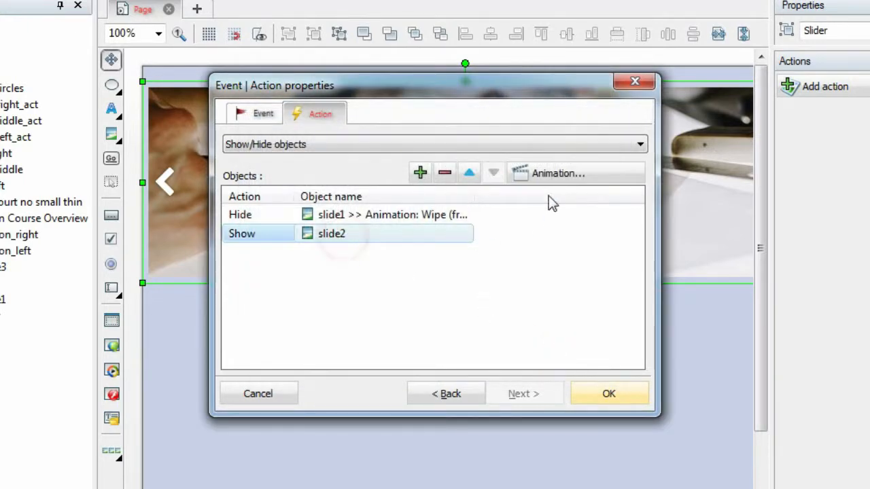
pyautogui.click(552, 175)
pyautogui.click(461, 213)
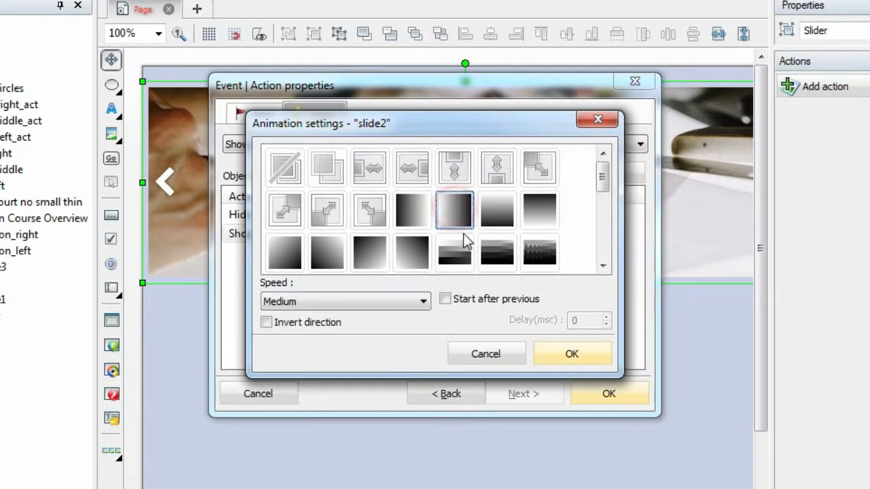
pyautogui.click(570, 354)
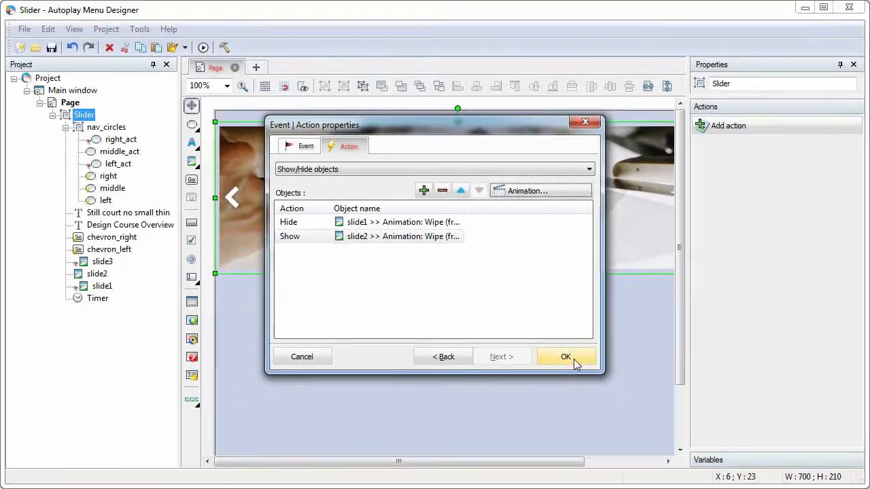
pyautogui.click(609, 394)
# - Start a second action on the Slider group with a Timer Event linked to Timer
pyautogui.click(730, 125)
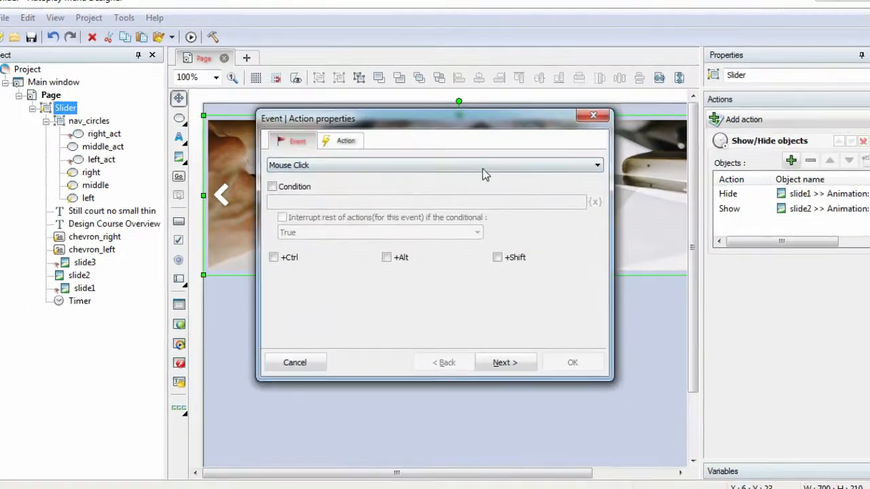
pyautogui.click(325, 154)
pyautogui.click(311, 244)
pyautogui.click(307, 269)
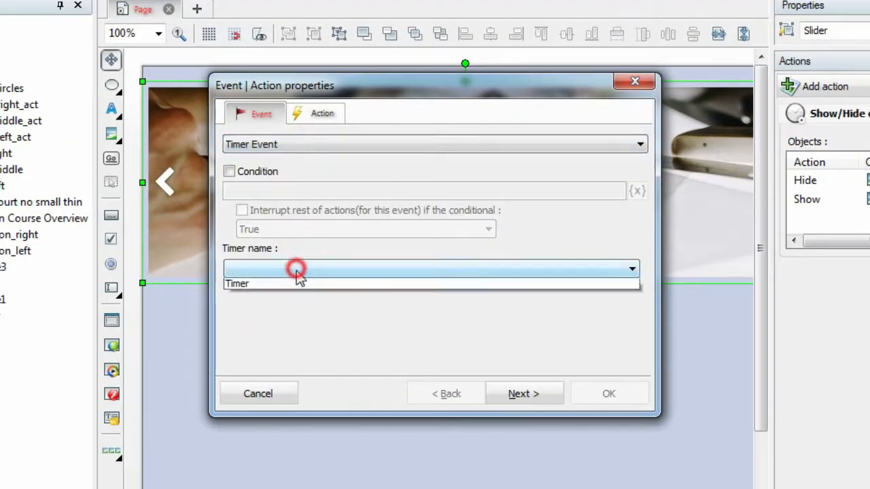
pyautogui.click(281, 281)
# - Enable the second timer event's condition and set it to slide2.Visible
pyautogui.click(229, 171)
pyautogui.click(637, 190)
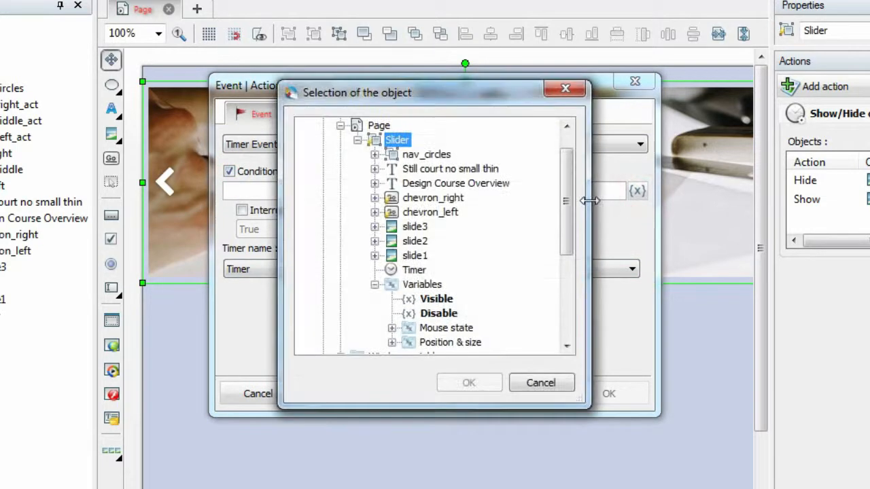
pyautogui.click(375, 241)
pyautogui.click(446, 272)
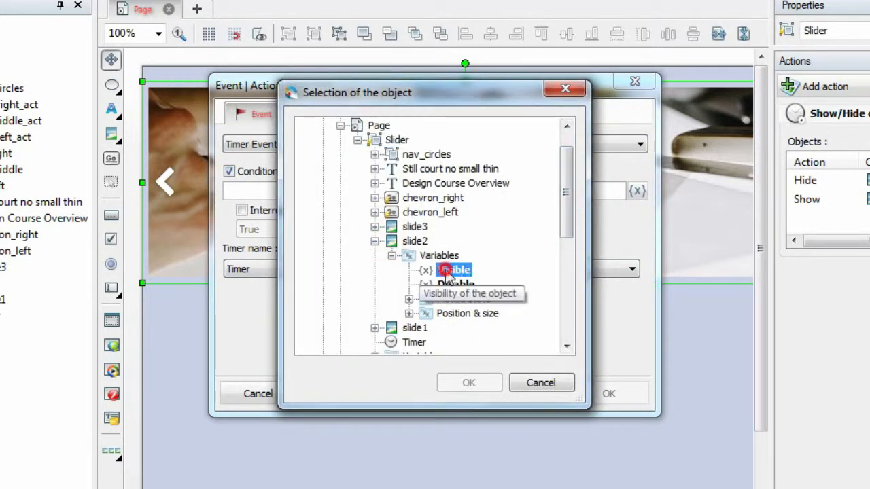
pyautogui.click(471, 382)
# - Assign a Show/Hide objects action to the second timer event that hides slide2 and shows slide3
pyautogui.click(320, 114)
pyautogui.click(317, 144)
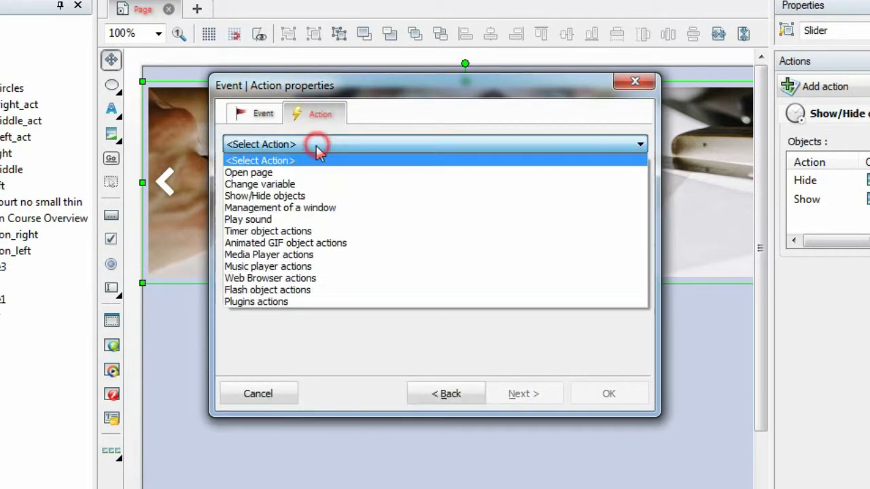
pyautogui.click(301, 196)
pyautogui.click(474, 170)
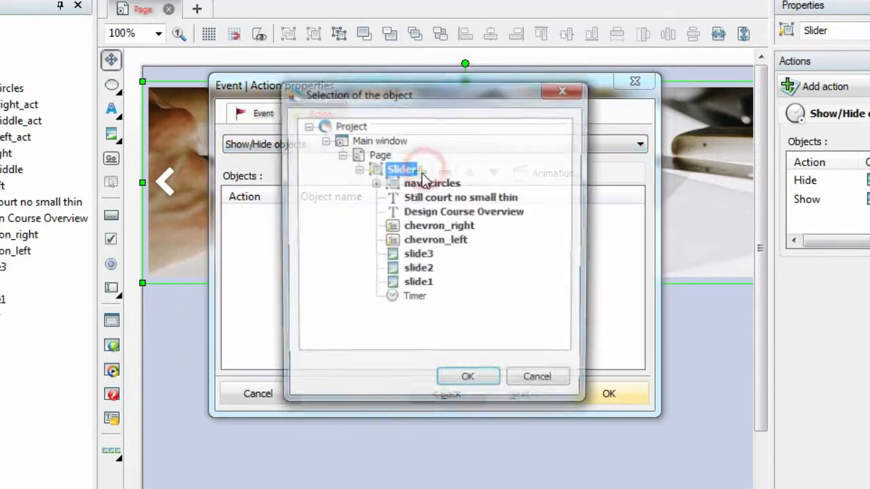
pyautogui.click(417, 270)
pyautogui.click(468, 383)
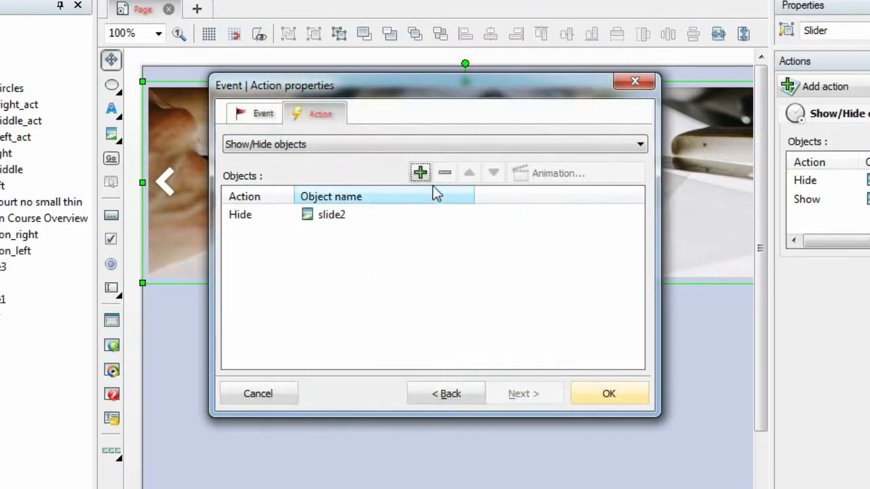
pyautogui.click(418, 172)
pyautogui.click(418, 255)
pyautogui.click(467, 379)
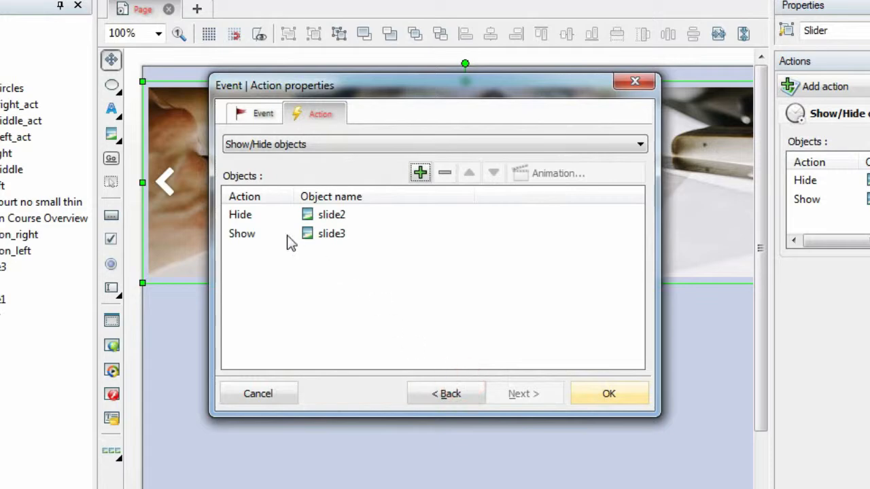
# - Give slide2 the horizontal dark-to-light Wipe animation and slide3 the light-to-dark one, and save the second action
pyautogui.click(378, 215)
pyautogui.click(575, 174)
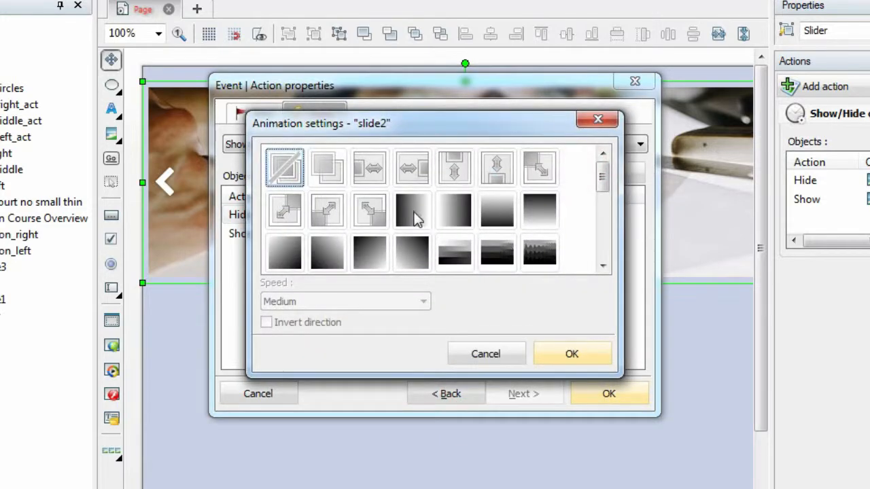
pyautogui.click(416, 218)
pyautogui.click(571, 353)
pyautogui.click(369, 234)
pyautogui.click(574, 174)
pyautogui.click(454, 212)
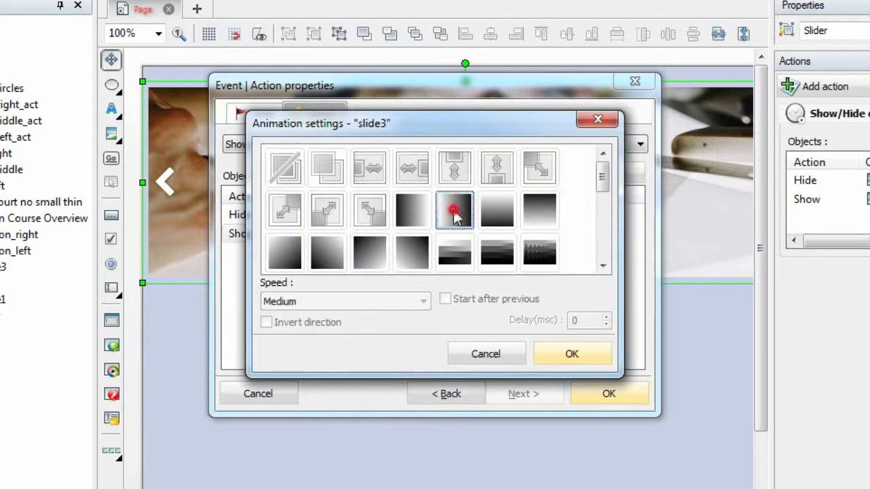
pyautogui.click(569, 354)
pyautogui.click(612, 394)
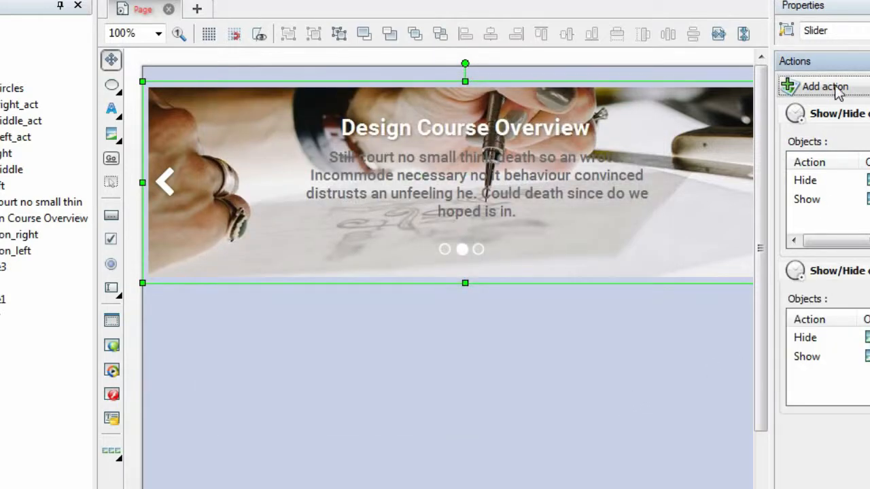
# - Start a third action on the Slider group with a Timer Event linked to Timer
pyautogui.click(825, 86)
pyautogui.click(316, 141)
pyautogui.click(274, 234)
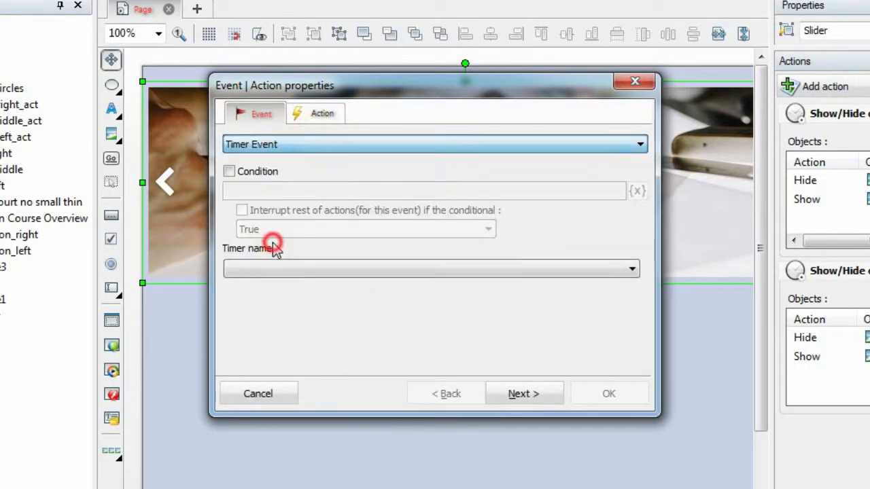
pyautogui.click(305, 269)
pyautogui.click(308, 286)
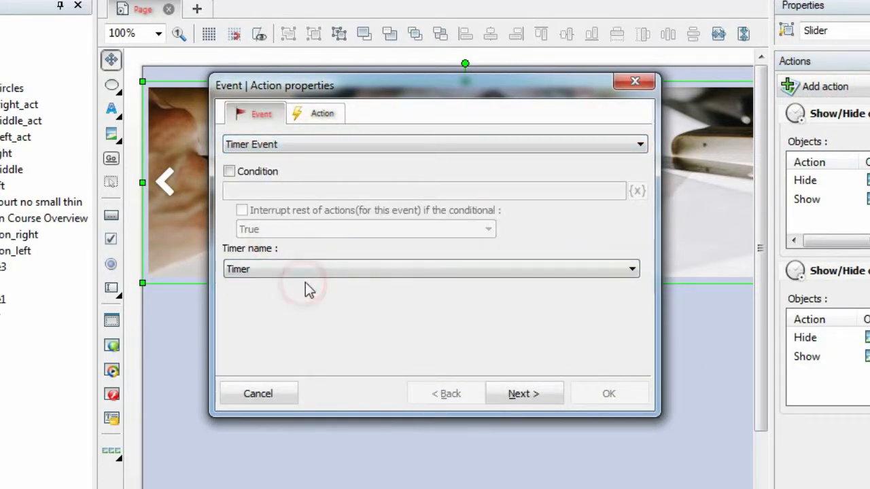
# - Enable the third timer event's condition and set it to slide3.Visible
pyautogui.click(230, 172)
pyautogui.click(637, 191)
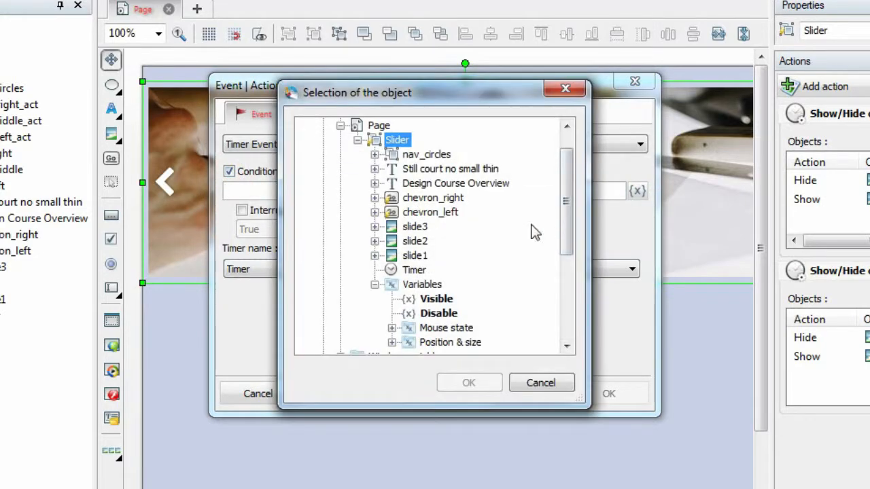
pyautogui.click(375, 227)
pyautogui.click(449, 251)
pyautogui.click(466, 382)
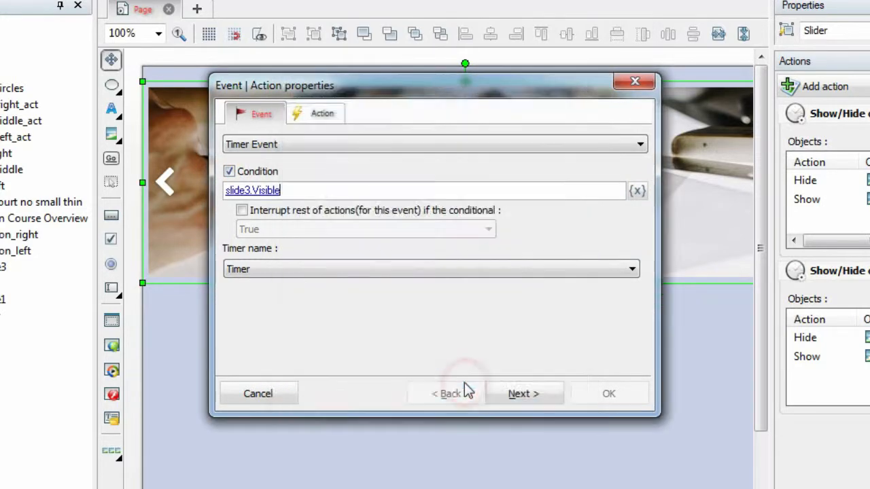
# - Assign a Show/Hide objects action to the third timer event that hides slide3 and shows slide1
pyautogui.click(316, 114)
pyautogui.click(320, 144)
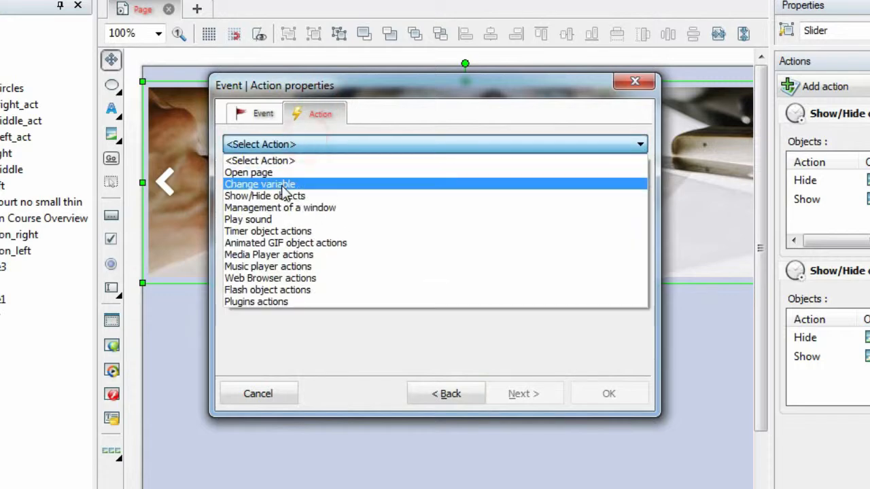
pyautogui.click(282, 196)
pyautogui.click(416, 174)
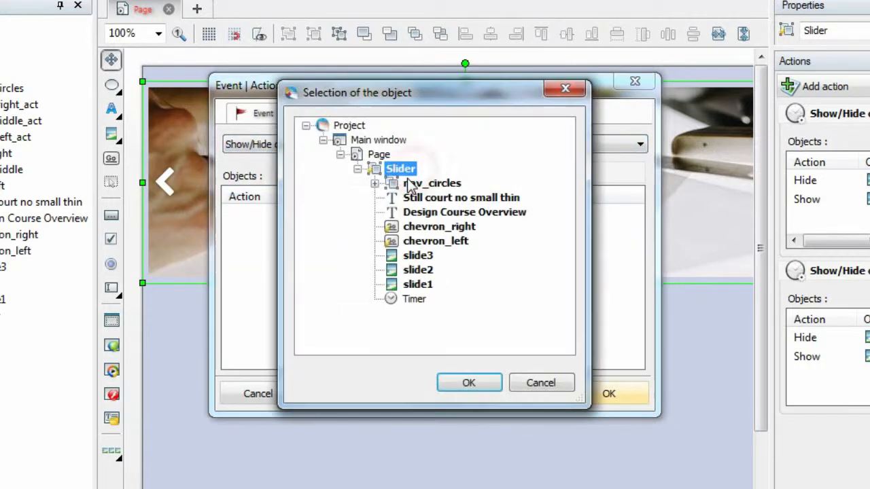
pyautogui.click(417, 255)
pyautogui.click(490, 383)
pyautogui.click(284, 215)
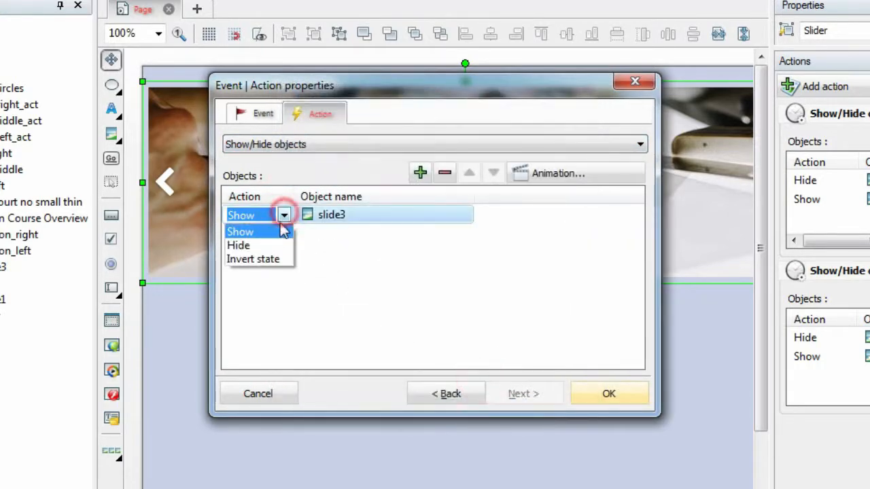
pyautogui.click(269, 244)
pyautogui.click(419, 173)
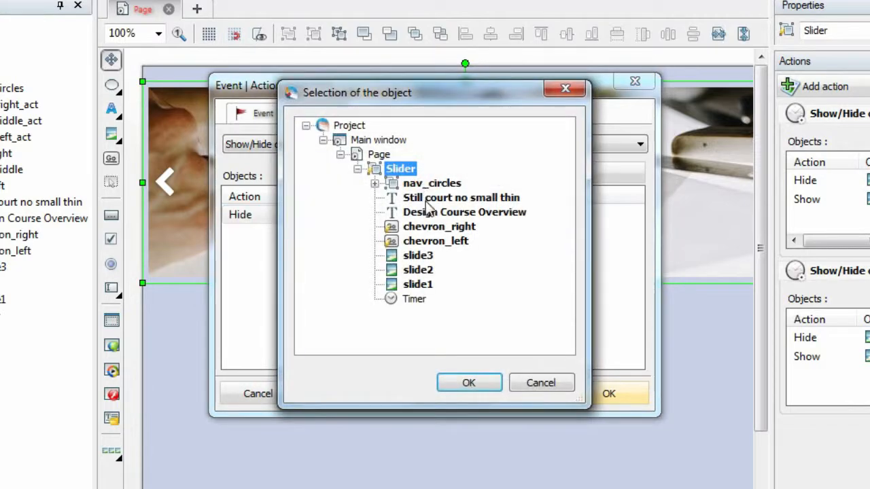
pyautogui.click(417, 285)
pyautogui.click(468, 382)
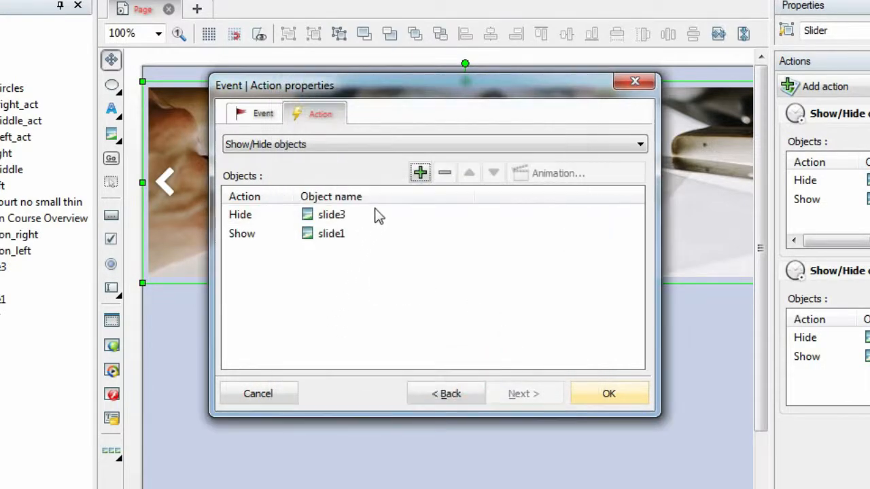
# - Give both the hidden slide3 and the shown slide1 a Wipe animation, and save the third action
pyautogui.click(379, 216)
pyautogui.click(578, 173)
pyautogui.click(412, 208)
pyautogui.click(578, 356)
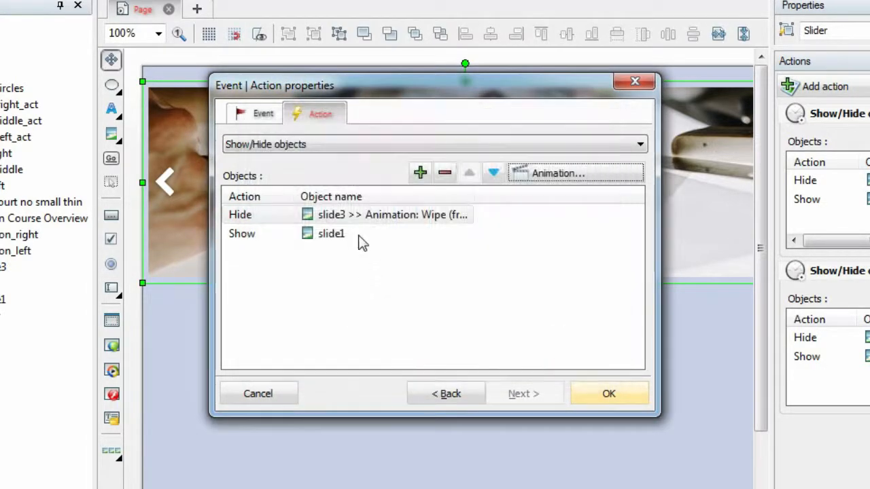
pyautogui.click(362, 237)
pyautogui.click(565, 174)
pyautogui.click(449, 214)
pyautogui.click(586, 354)
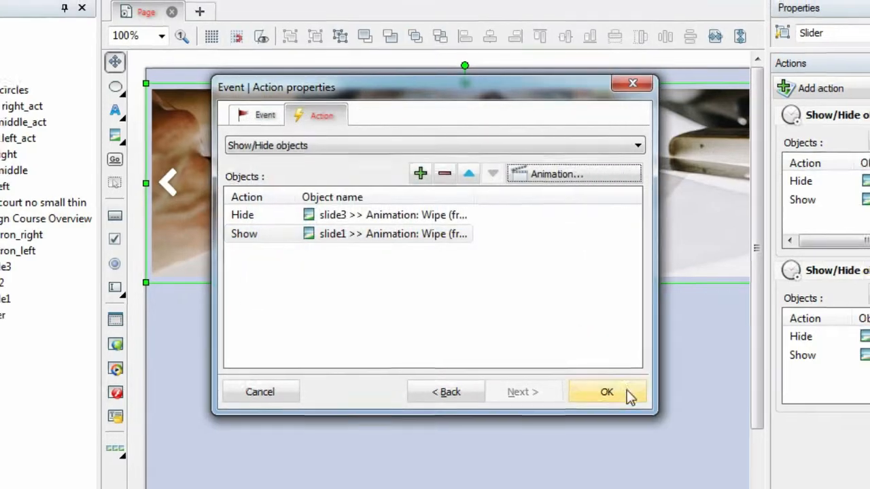
pyautogui.click(626, 392)
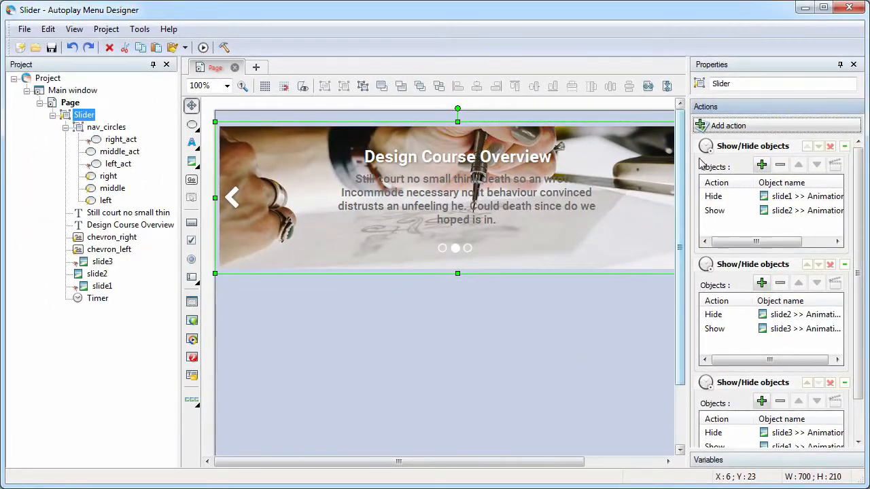
# - Make each of the Slider group's three timer-event actions interrupt the rest of the actions if its condition is True
pyautogui.doubleClick(702, 164)
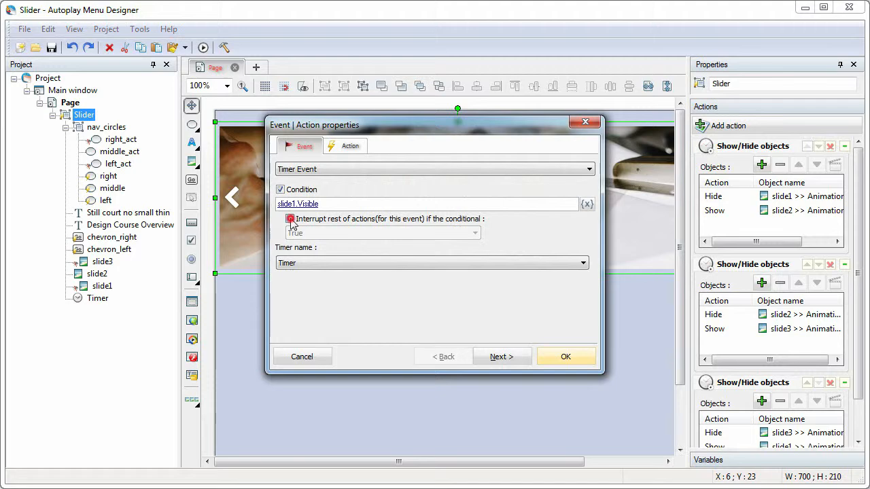
pyautogui.click(290, 219)
pyautogui.click(563, 353)
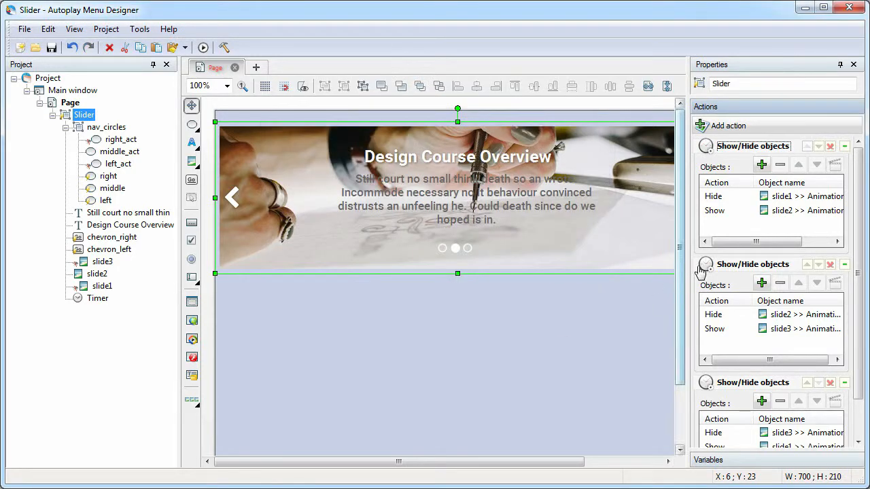
pyautogui.doubleClick(705, 267)
pyautogui.click(291, 220)
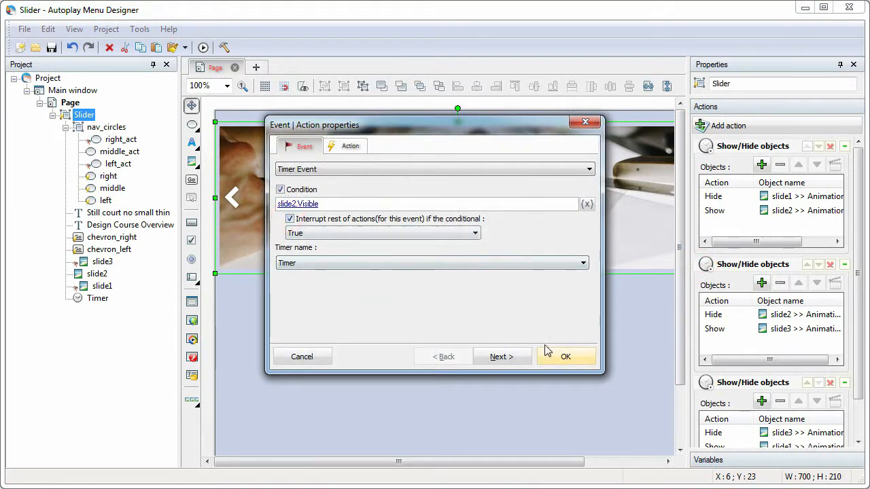
pyautogui.click(572, 358)
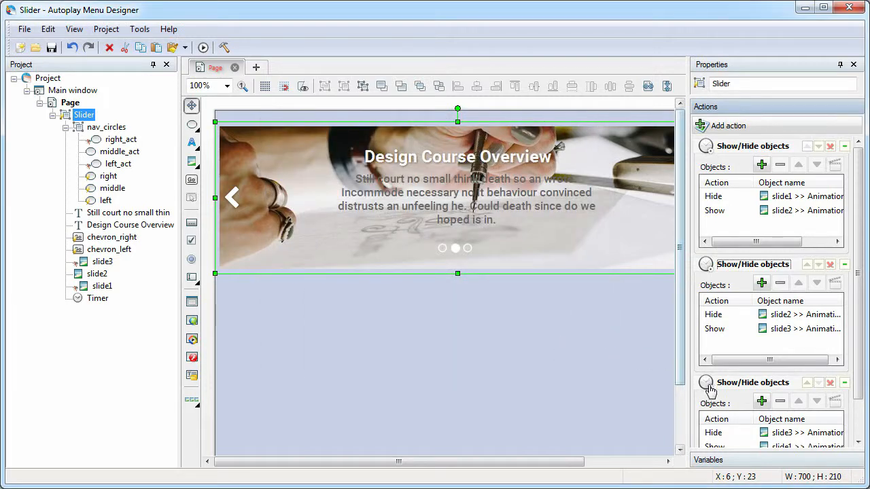
pyautogui.doubleClick(706, 382)
pyautogui.click(289, 219)
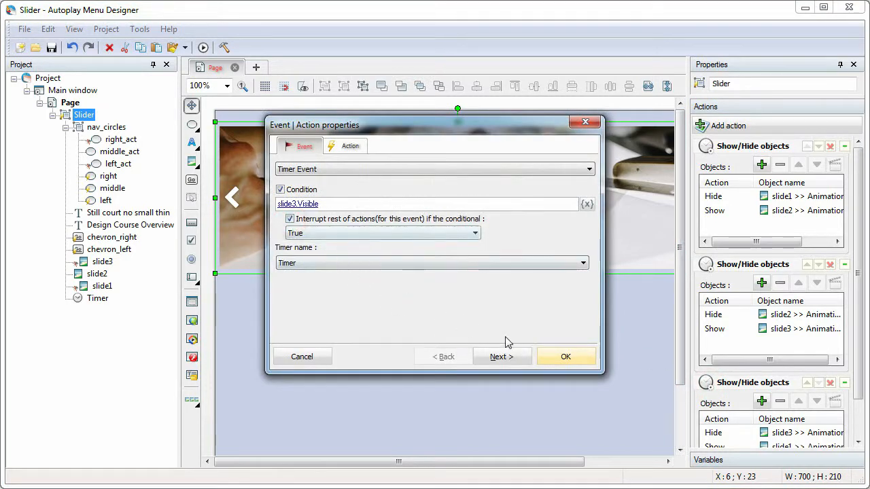
pyautogui.click(573, 358)
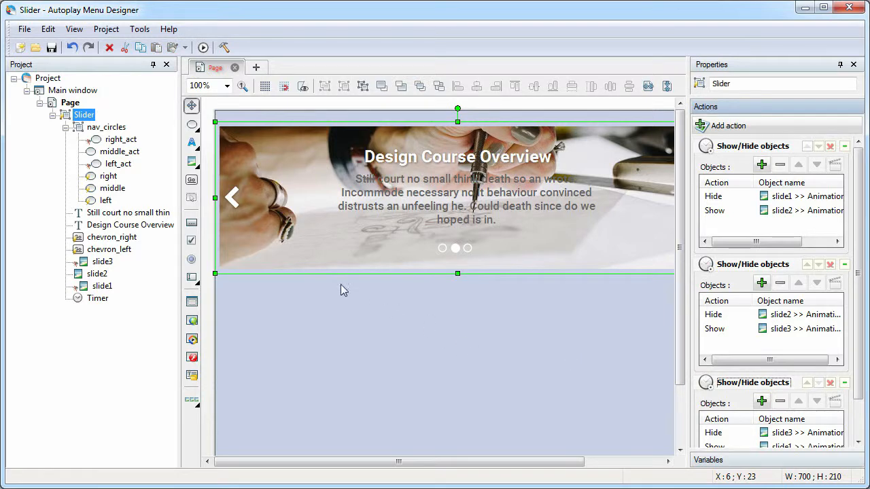
# - Add the Visible variable to the middle_act circle in the nav_circles group
pyautogui.click(116, 128)
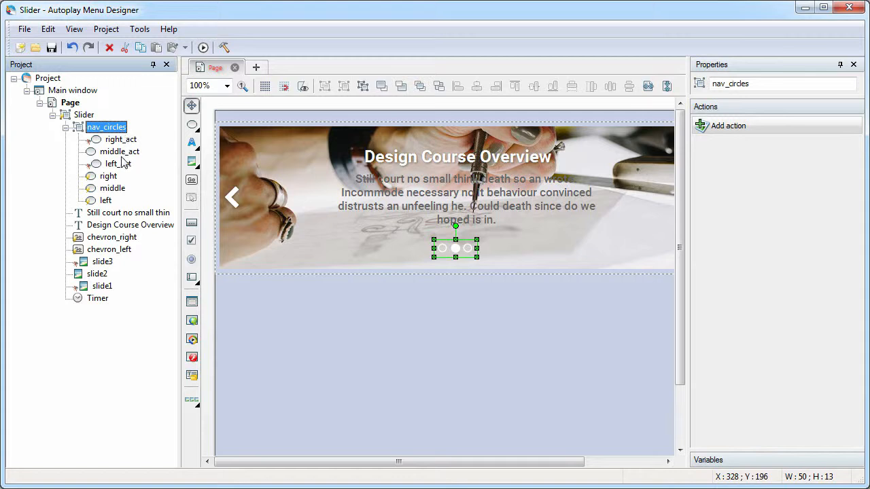
pyautogui.click(121, 151)
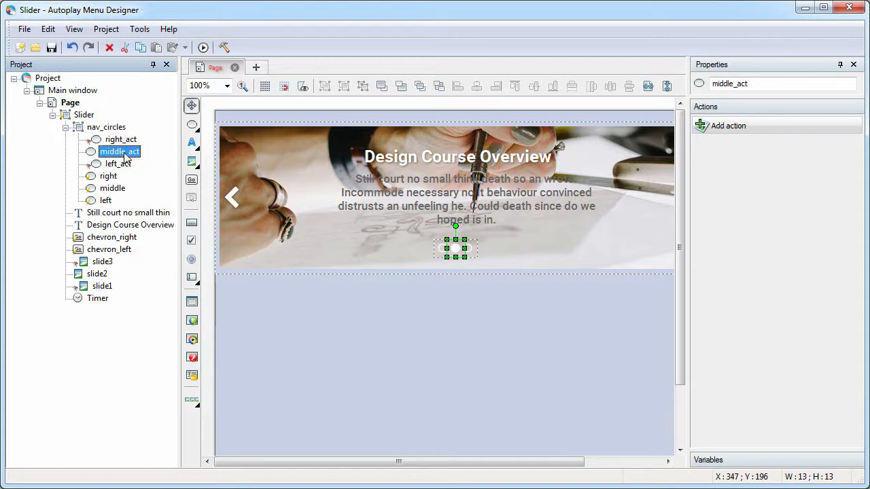
pyautogui.click(791, 462)
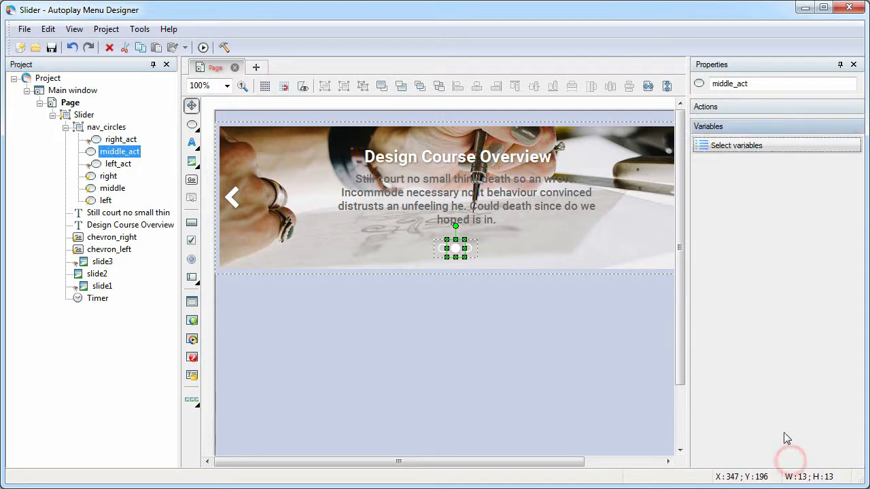
pyautogui.click(754, 147)
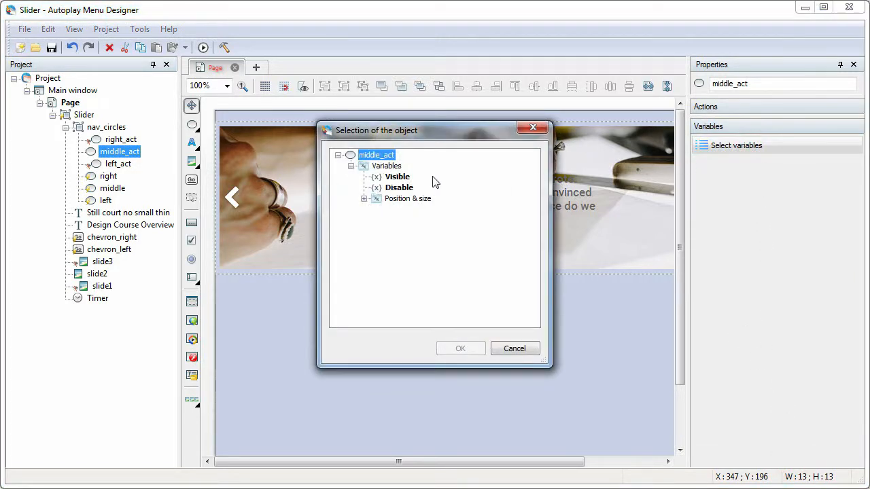
pyautogui.click(398, 177)
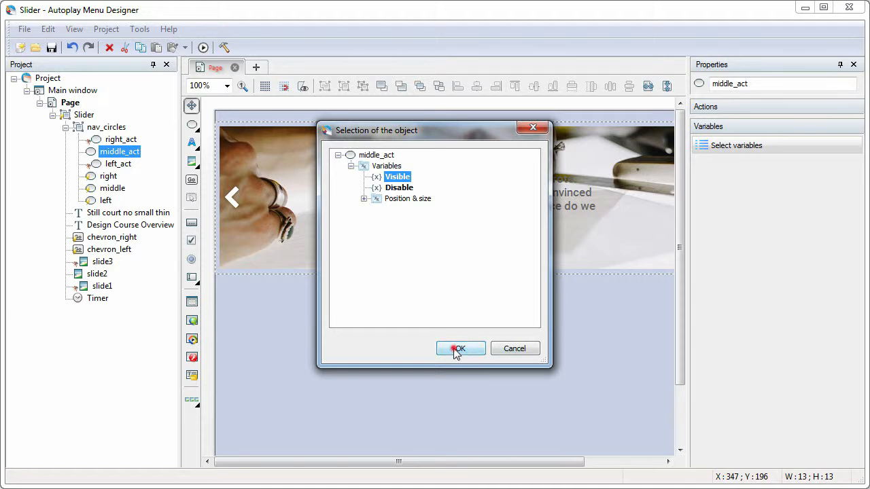
pyautogui.click(460, 349)
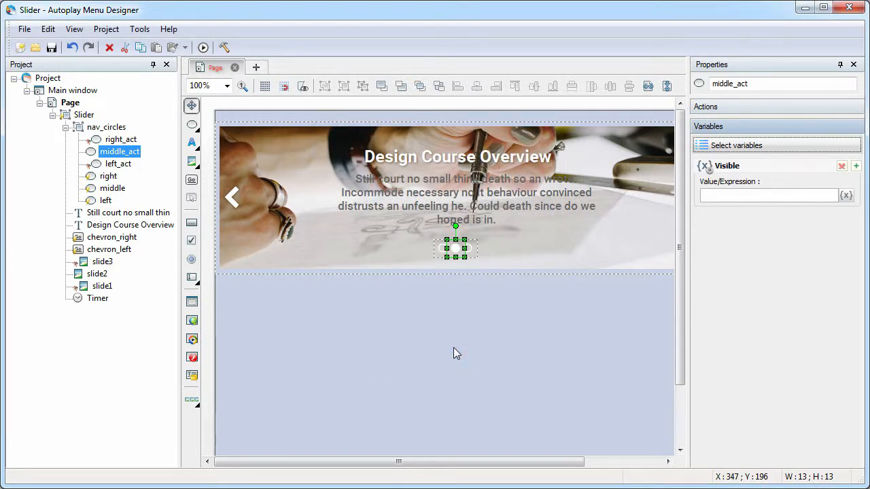
# - Set the Visible expression of middle_act to slide2.Visible
pyautogui.click(847, 198)
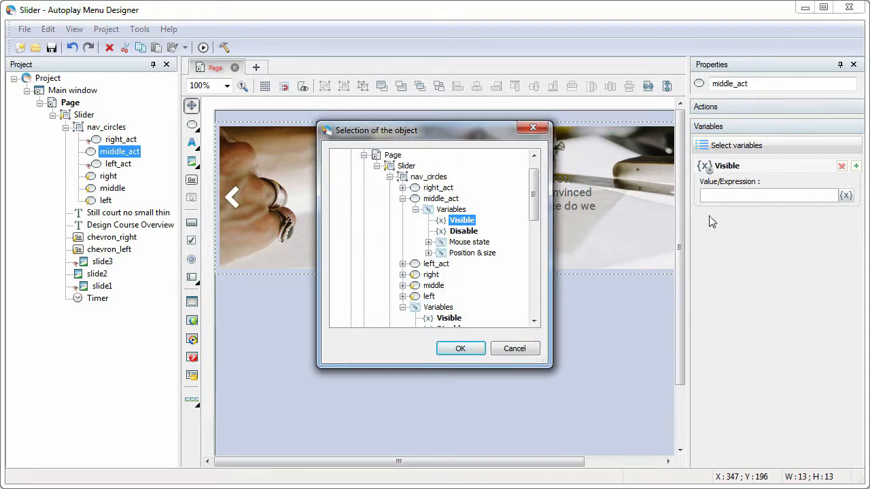
pyautogui.moveTo(536, 192); pyautogui.dragTo(537, 252)
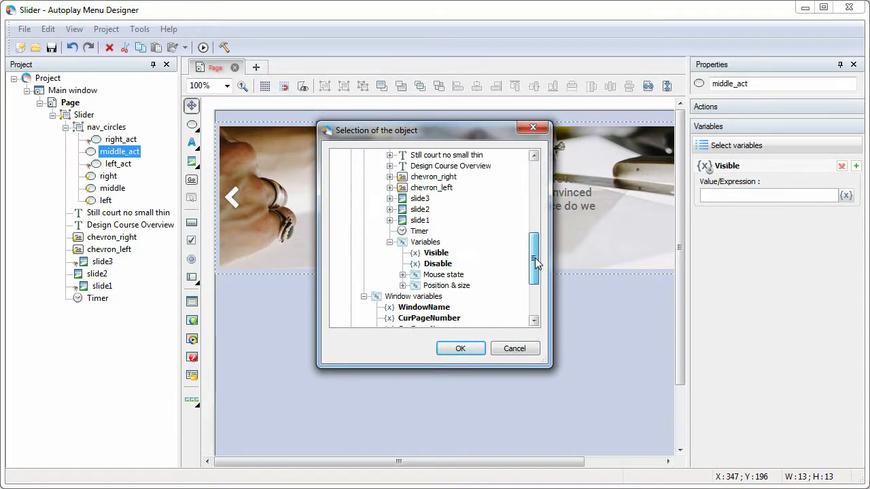
pyautogui.click(389, 209)
pyautogui.click(449, 231)
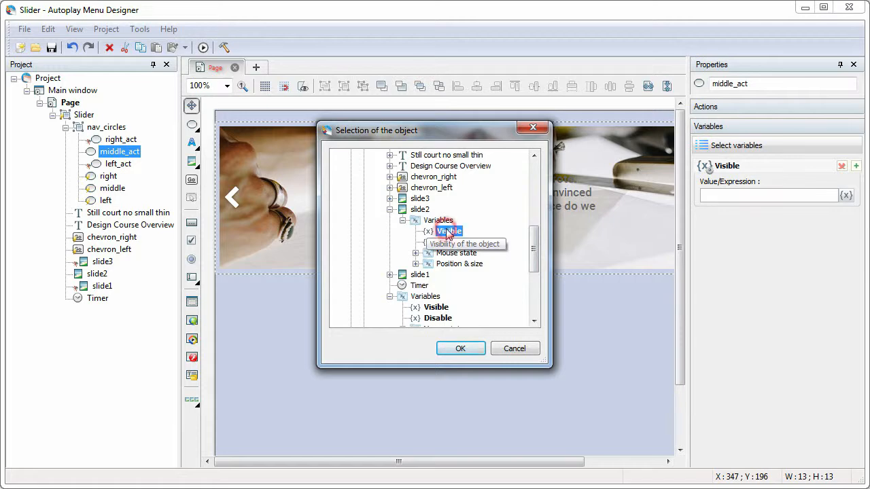
pyautogui.click(461, 349)
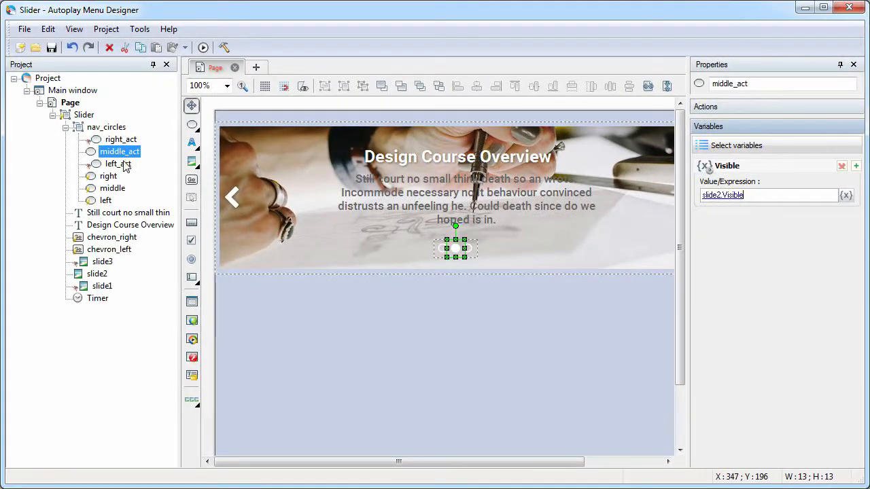
# - Add the Visible variable to the left_act circle with the expression slide1.Visible
pyautogui.click(119, 164)
pyautogui.click(756, 145)
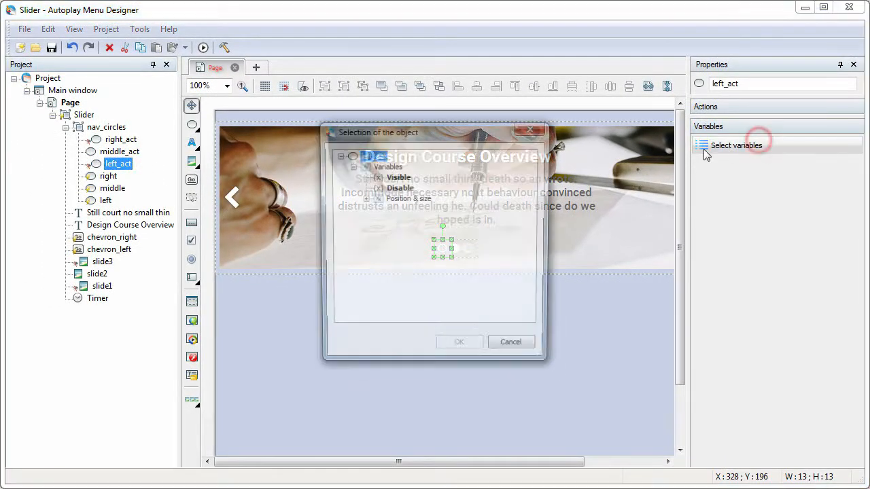
pyautogui.click(398, 177)
pyautogui.click(462, 349)
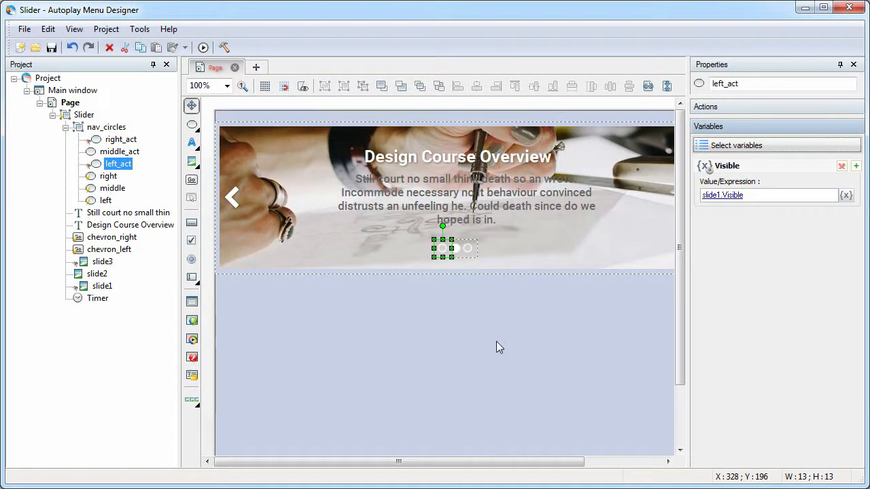
# - Add the Visible variable to the right_act circle with the expression slide3.Visible
pyautogui.click(120, 139)
pyautogui.click(751, 146)
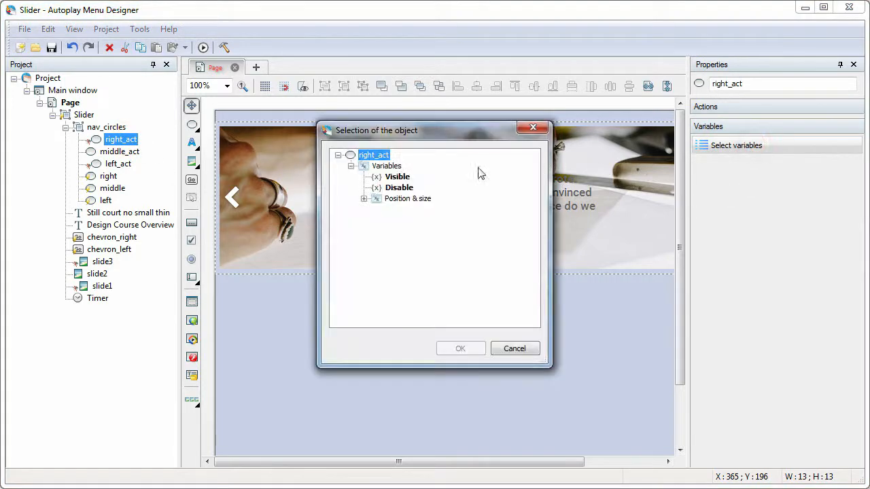
pyautogui.click(395, 176)
pyautogui.click(462, 349)
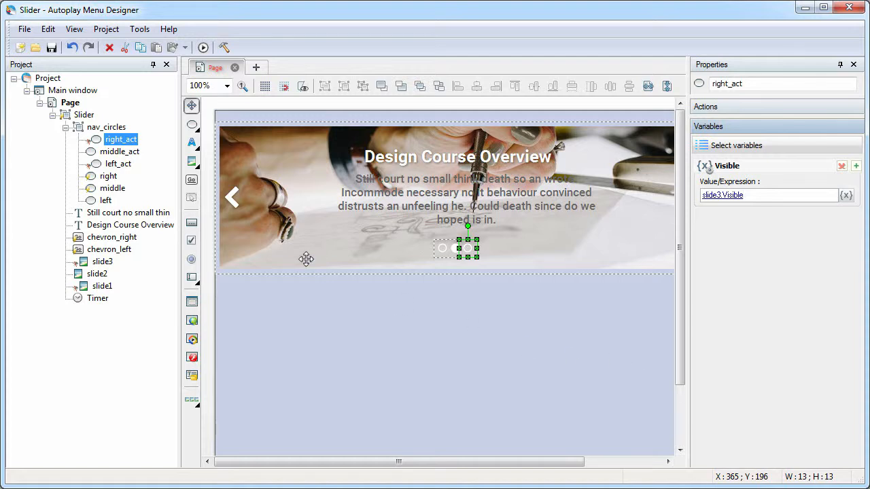
# - Start a new Mouse Click action on the left navigation circle, using Timer object actions as its type
pyautogui.click(104, 201)
pyautogui.click(760, 108)
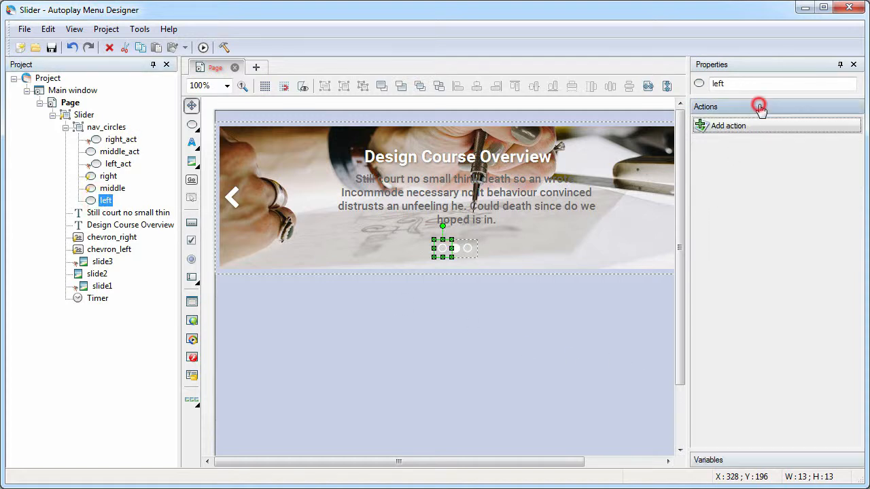
pyautogui.click(752, 127)
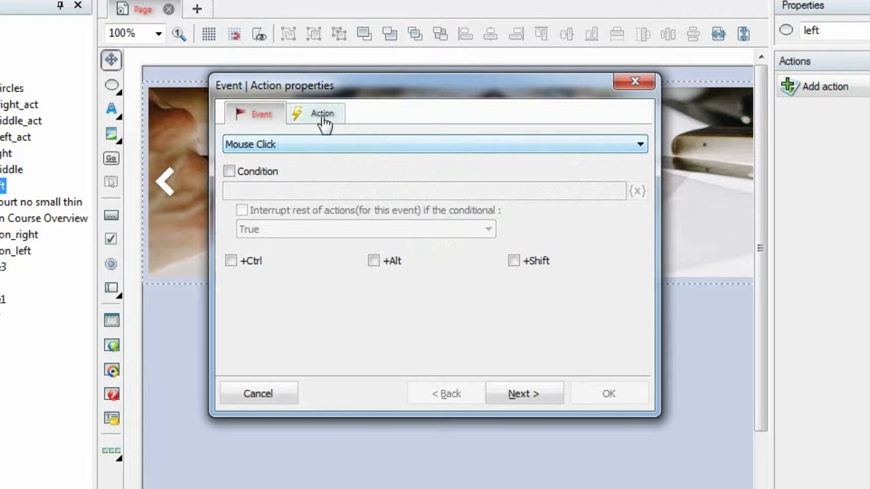
pyautogui.click(322, 116)
pyautogui.click(317, 142)
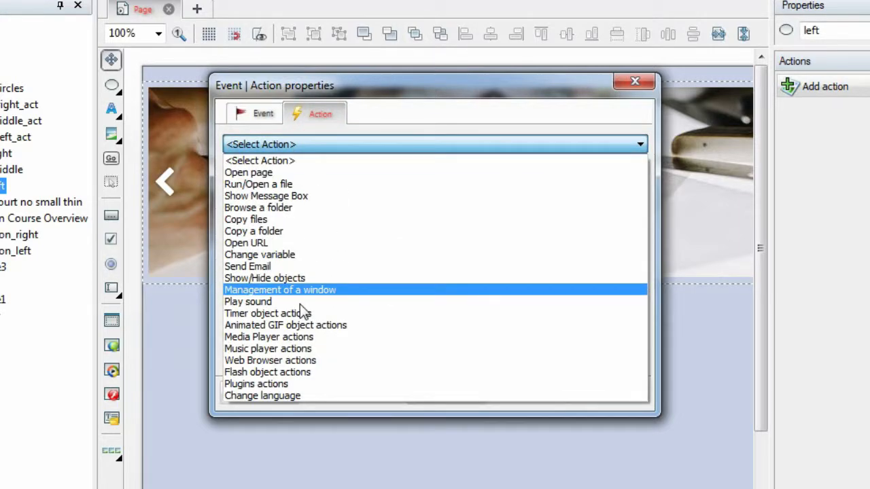
pyautogui.click(304, 312)
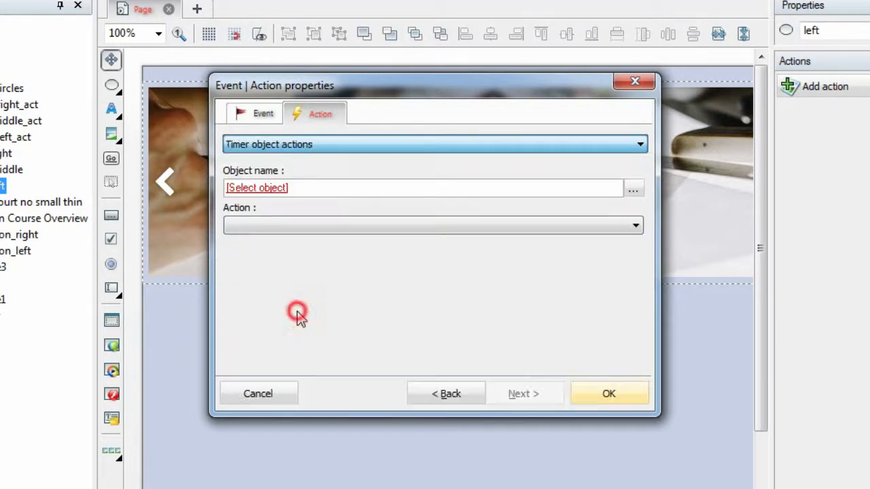
# - Choose the Timer object as the action's target and set the left circle's click action to Stop
pyautogui.click(632, 189)
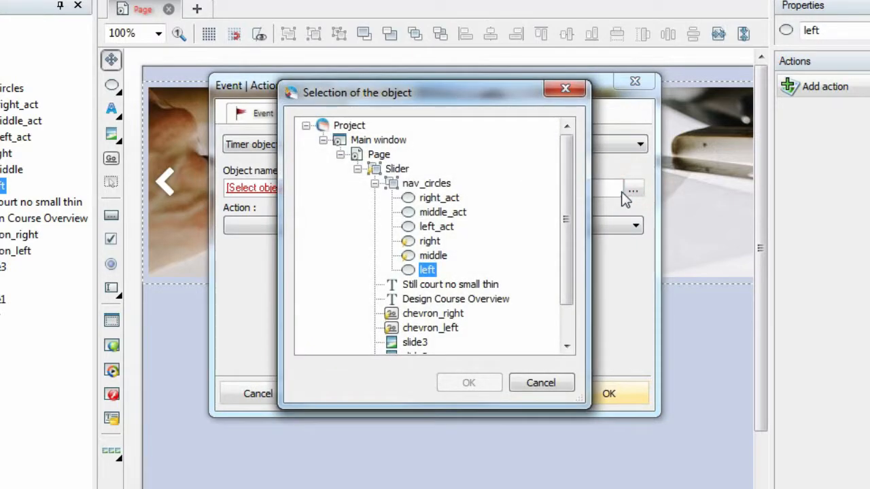
pyautogui.moveTo(567, 181); pyautogui.dragTo(532, 285)
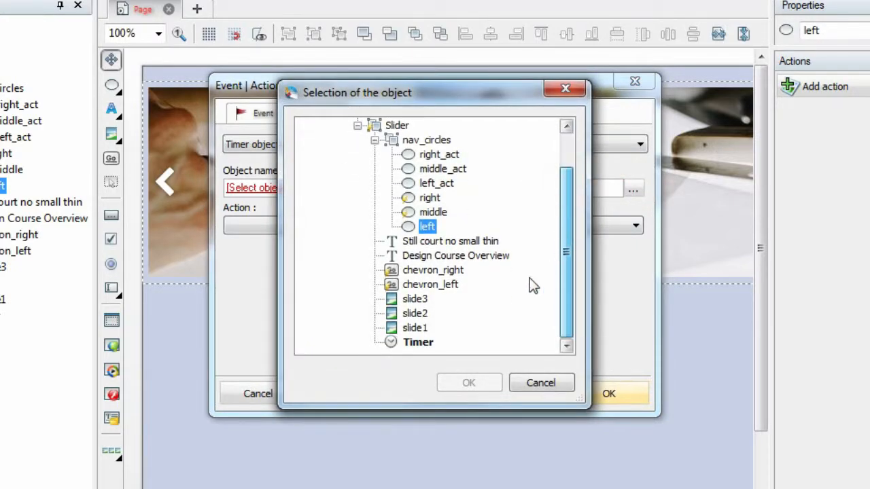
pyautogui.click(418, 341)
pyautogui.click(474, 382)
pyautogui.click(312, 224)
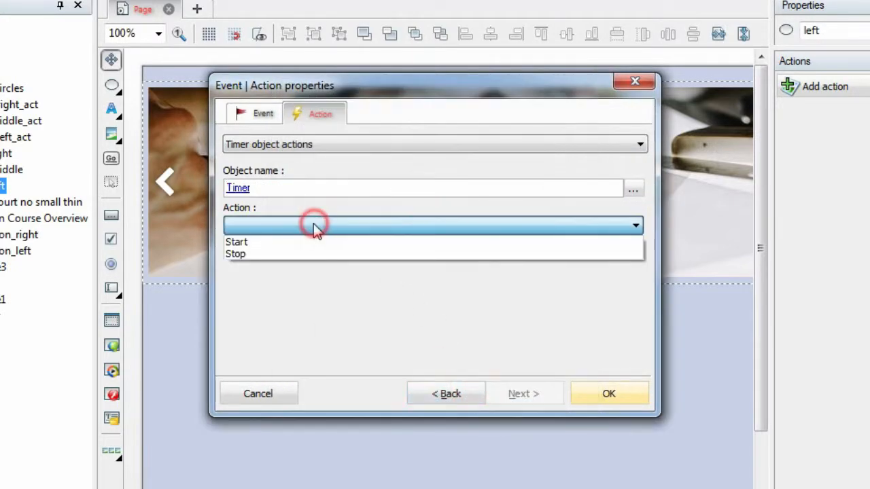
pyautogui.click(257, 254)
pyautogui.click(609, 393)
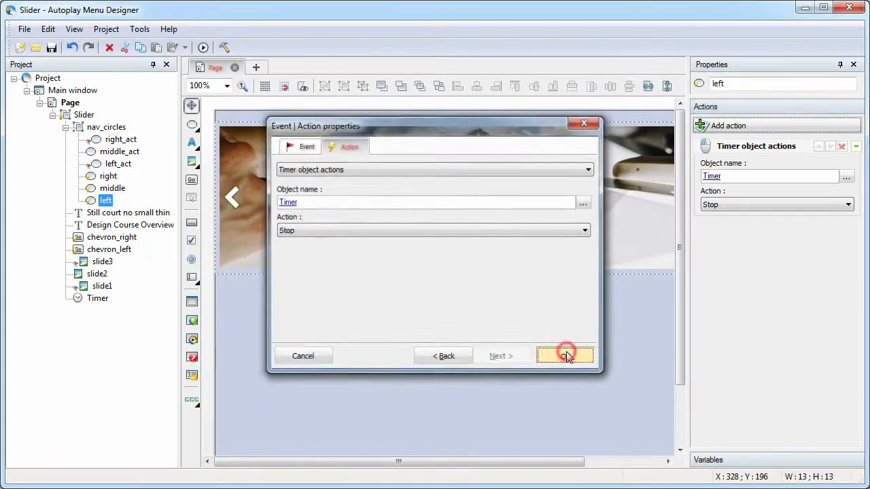
# - Add a Mouse Click action of type Show/Hide objects to the left circle that shows slide1
pyautogui.click(722, 125)
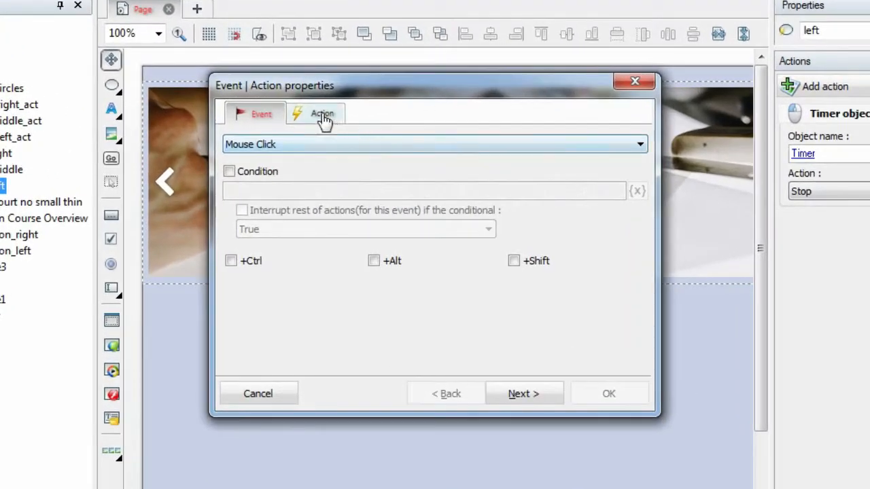
pyautogui.click(323, 116)
pyautogui.click(306, 146)
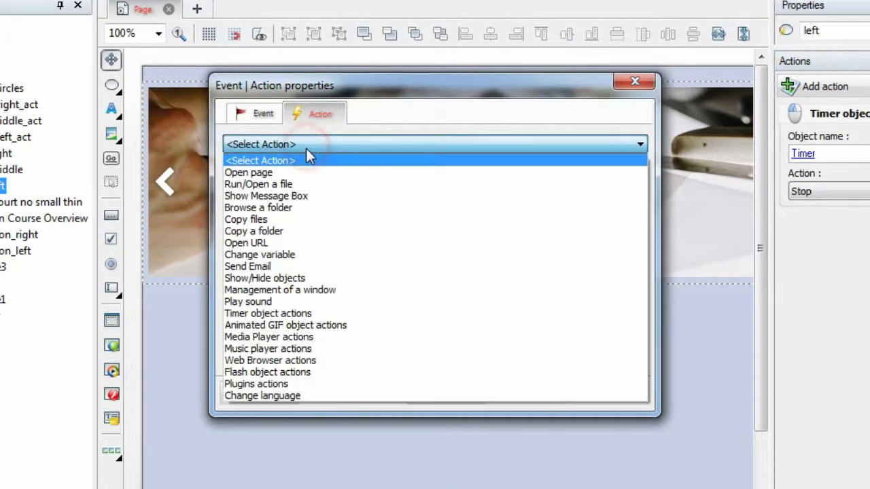
pyautogui.click(285, 277)
pyautogui.click(417, 173)
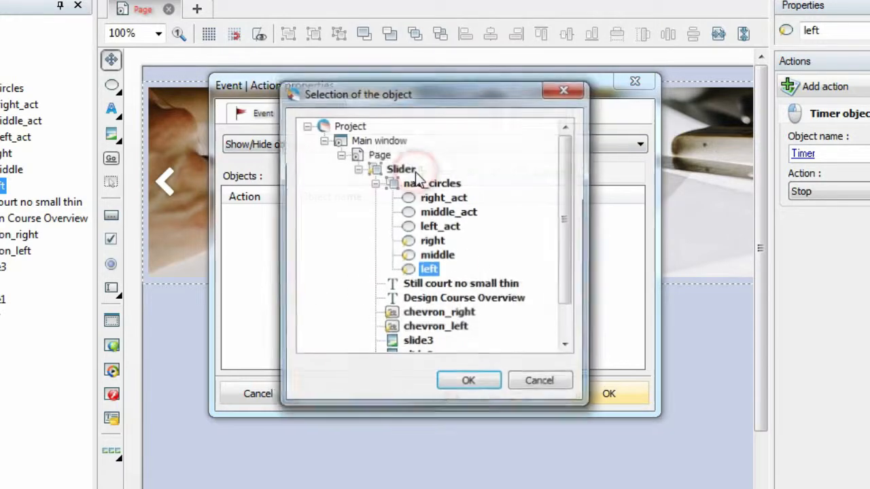
pyautogui.moveTo(565, 173); pyautogui.dragTo(565, 216)
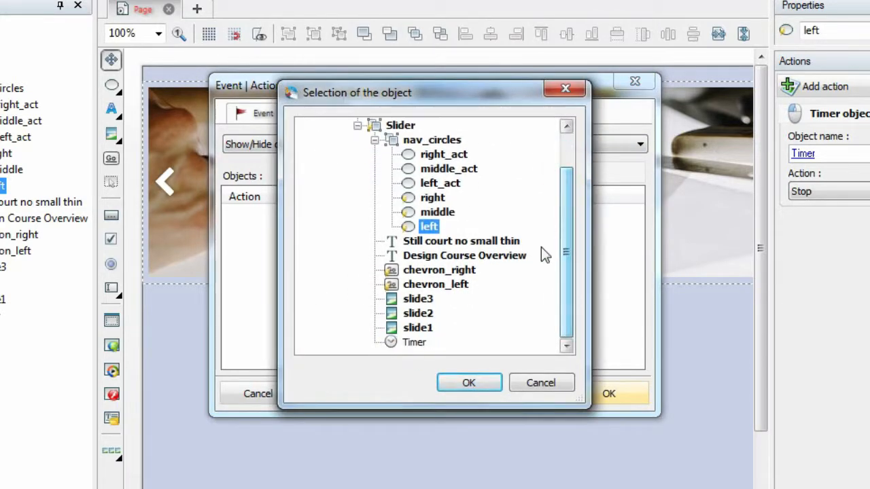
pyautogui.click(429, 330)
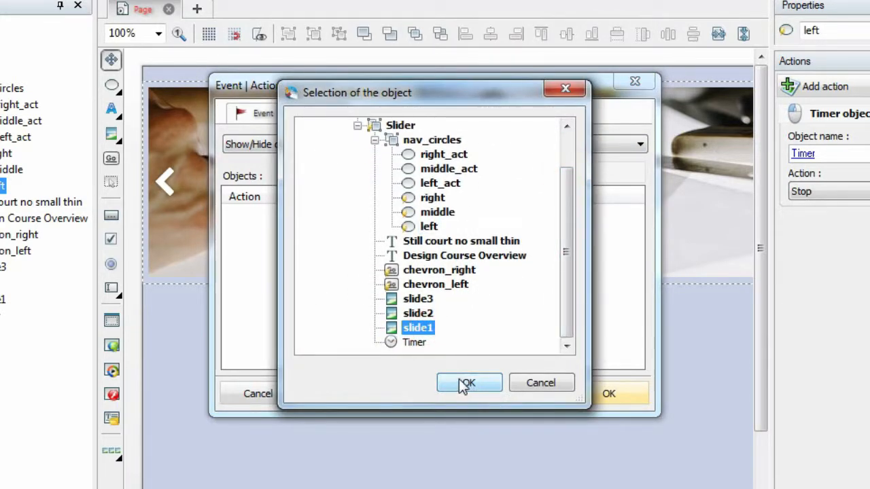
pyautogui.click(466, 383)
# - Add slide2 to the left circle's Show/Hide objects list with its action set to Hide
pyautogui.click(420, 173)
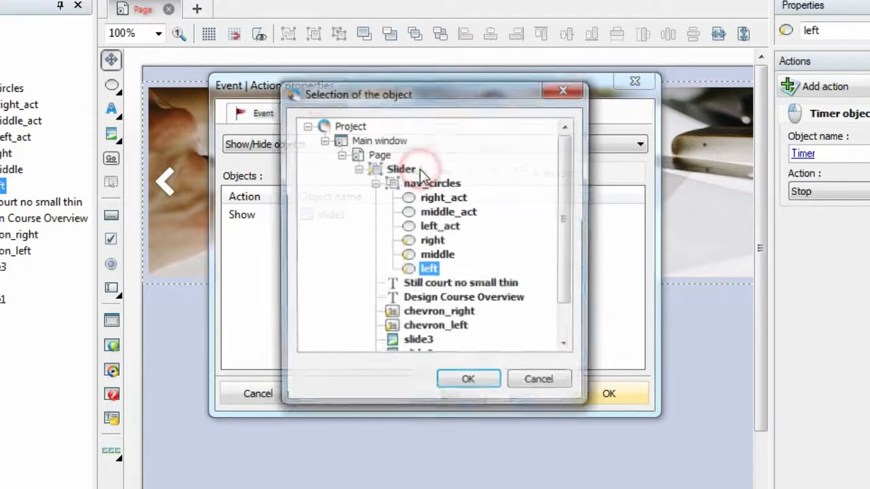
pyautogui.moveTo(564, 216); pyautogui.dragTo(567, 287)
pyautogui.click(425, 314)
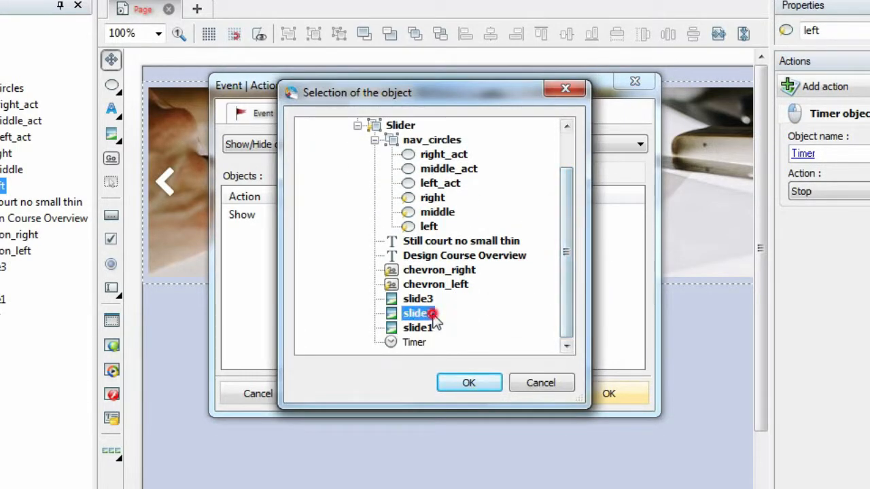
pyautogui.click(462, 383)
# - Add slide3 to the same Show/Hide list, set its action to Hide and confirm the action
pyautogui.click(420, 173)
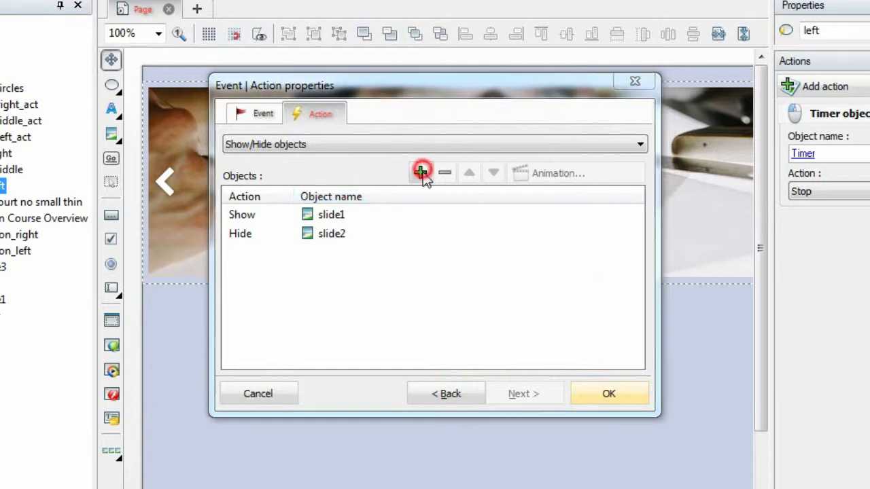
pyautogui.click(429, 343)
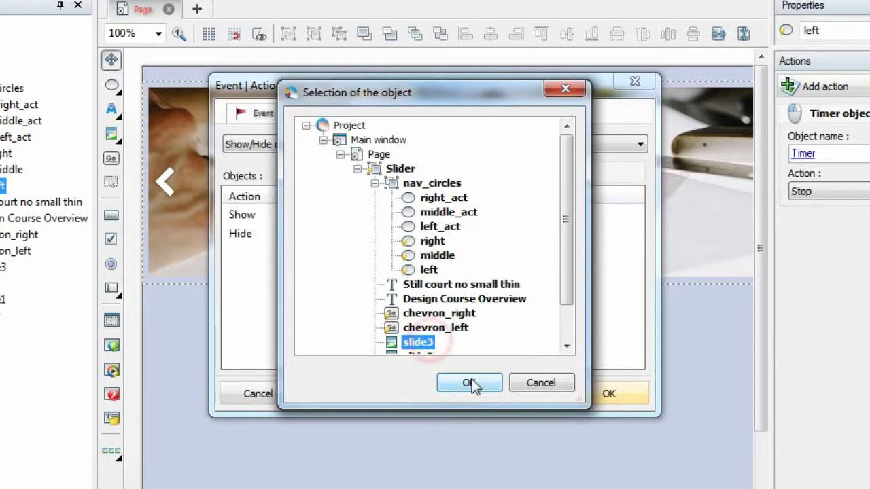
pyautogui.click(469, 383)
pyautogui.click(263, 252)
pyautogui.click(284, 253)
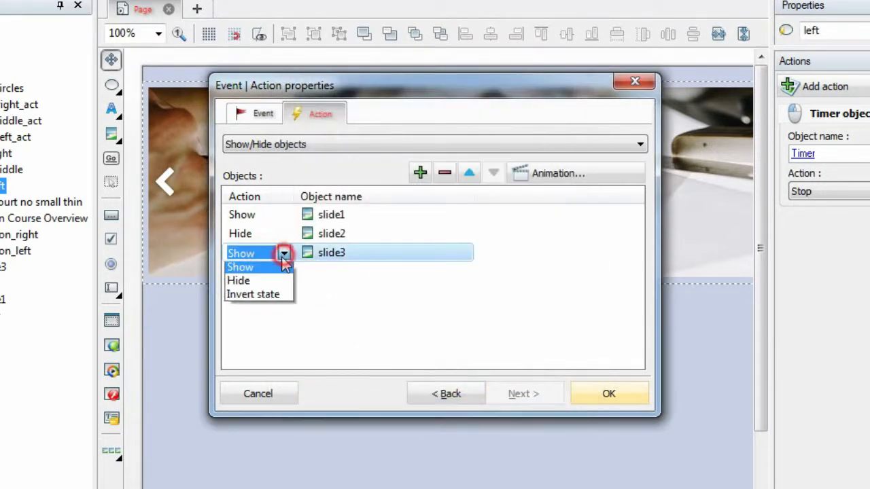
pyautogui.click(250, 281)
pyautogui.click(482, 266)
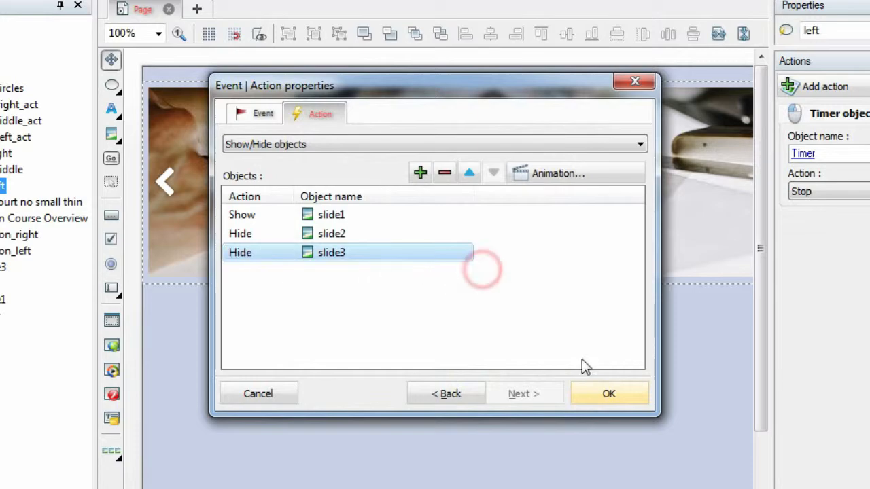
pyautogui.click(605, 393)
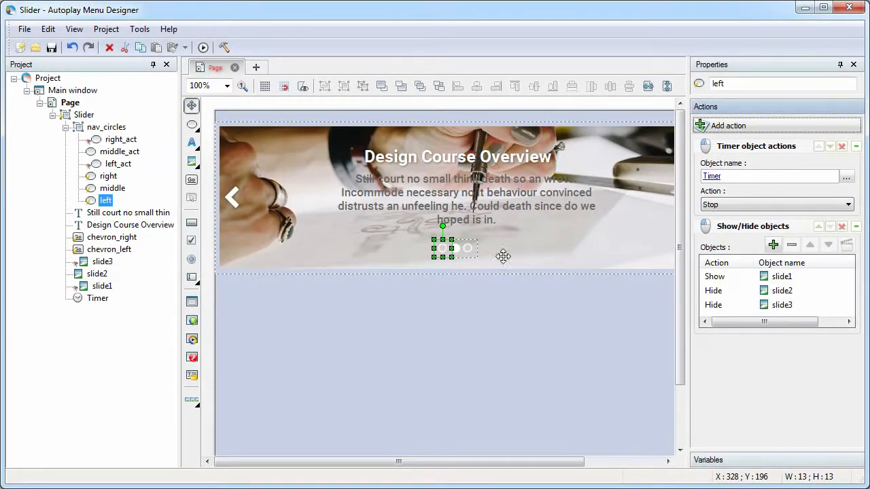
# - Review the actions assigned to the middle and right navigation circles and to chevron_left
pyautogui.click(113, 189)
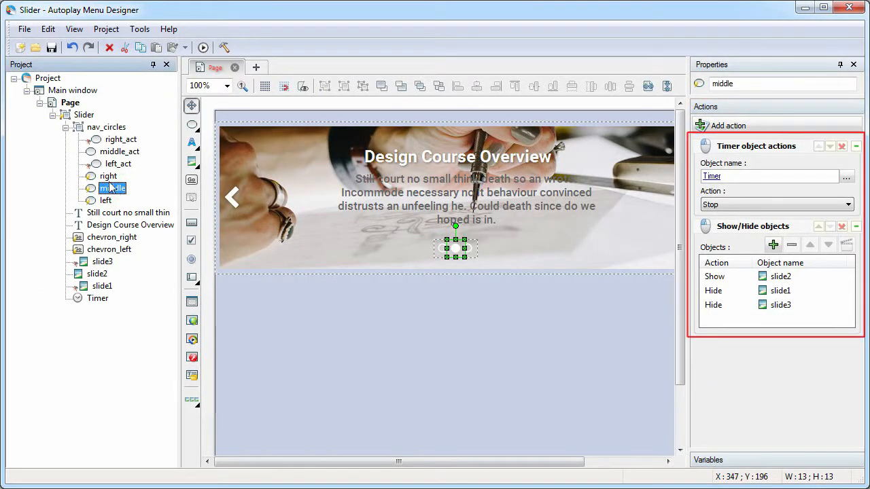
pyautogui.click(108, 177)
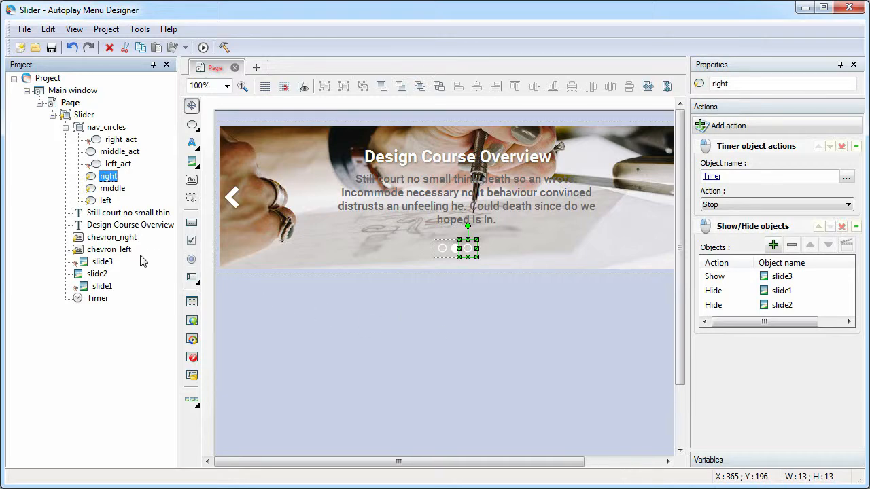
pyautogui.click(119, 251)
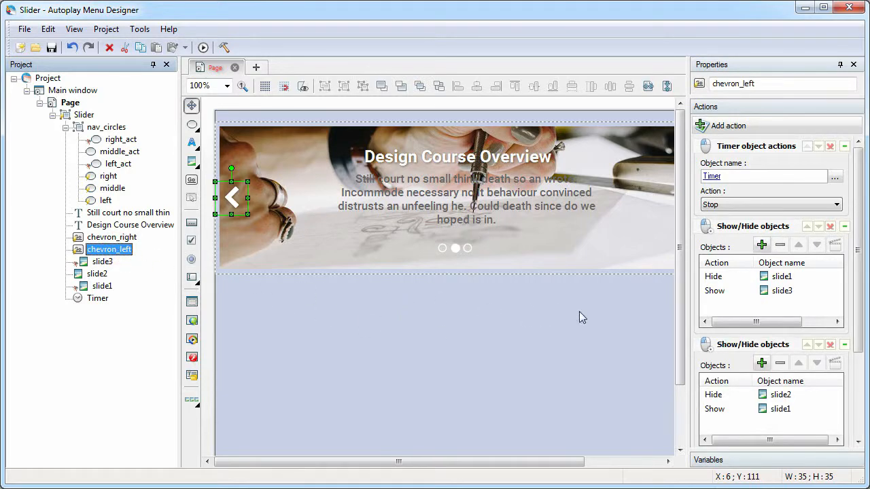
# - Inspect the event and action settings of chevron_left's timer action and its first Show/Hide action
pyautogui.click(707, 148)
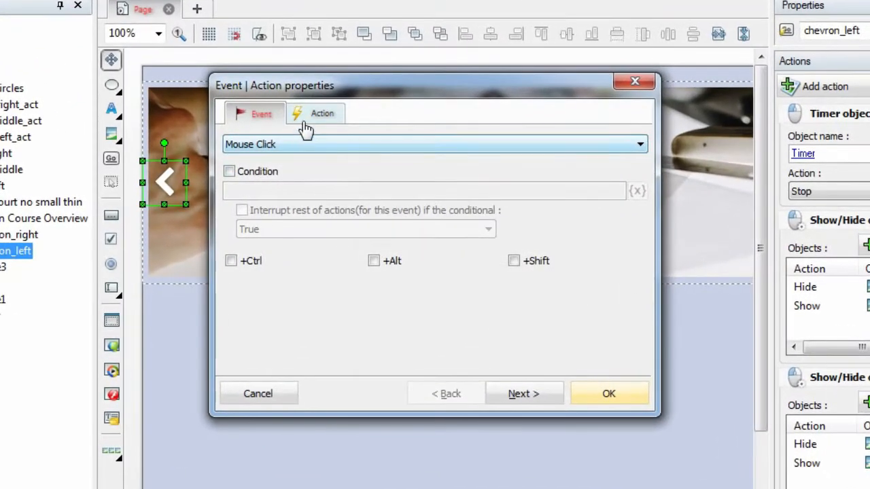
pyautogui.click(320, 121)
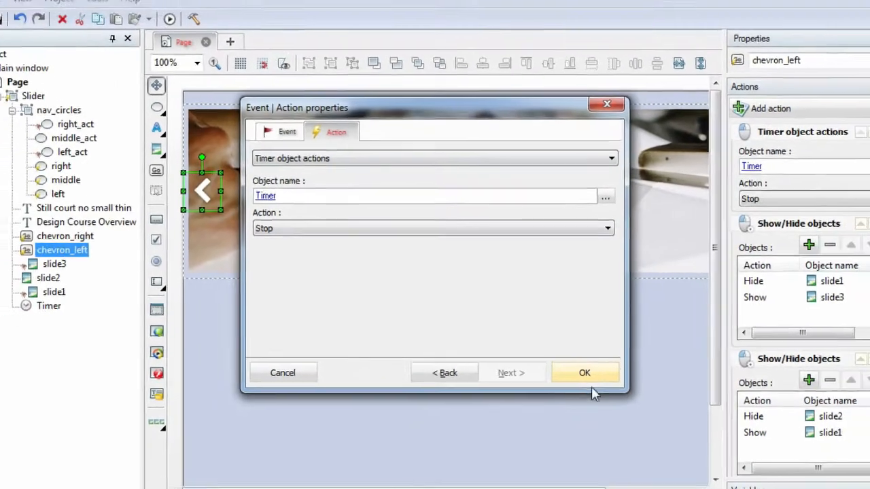
pyautogui.click(608, 394)
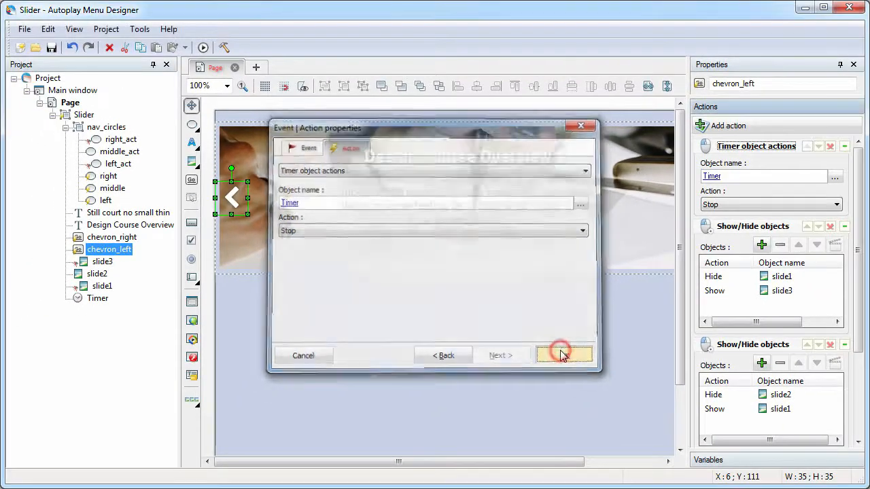
pyautogui.doubleClick(704, 228)
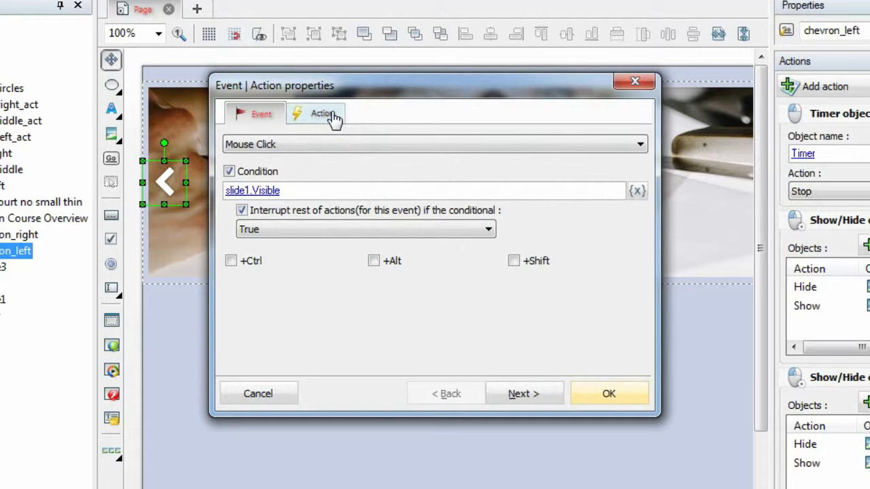
pyautogui.click(335, 116)
pyautogui.click(609, 393)
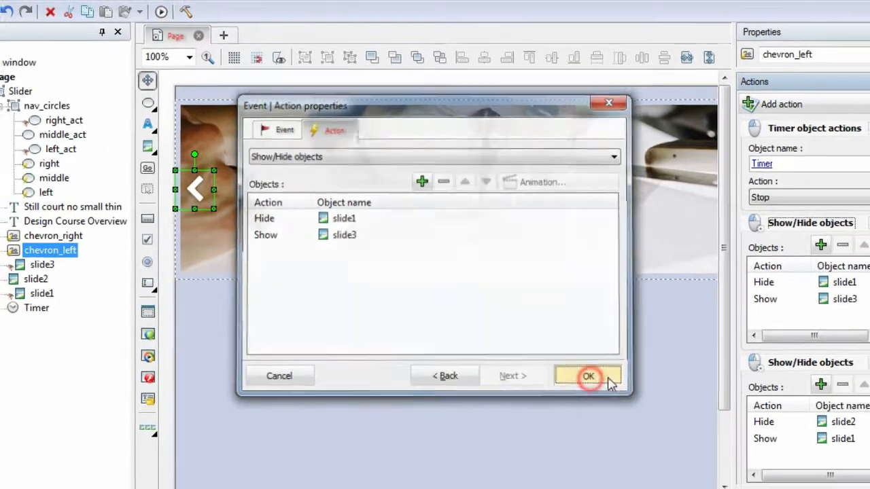
# - Inspect the event conditions and object lists of chevron_left's second and third Show/Hide actions
pyautogui.doubleClick(754, 363)
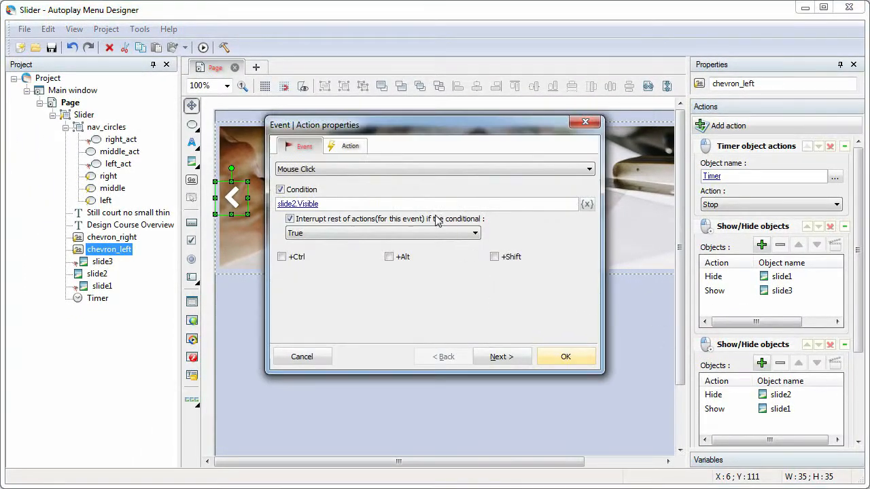
pyautogui.click(350, 146)
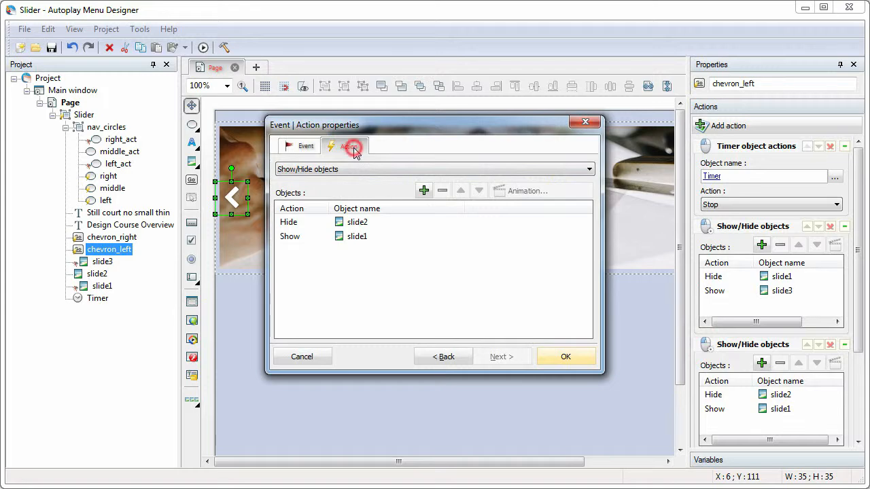
pyautogui.click(567, 358)
pyautogui.scroll(-5, 855, 333)
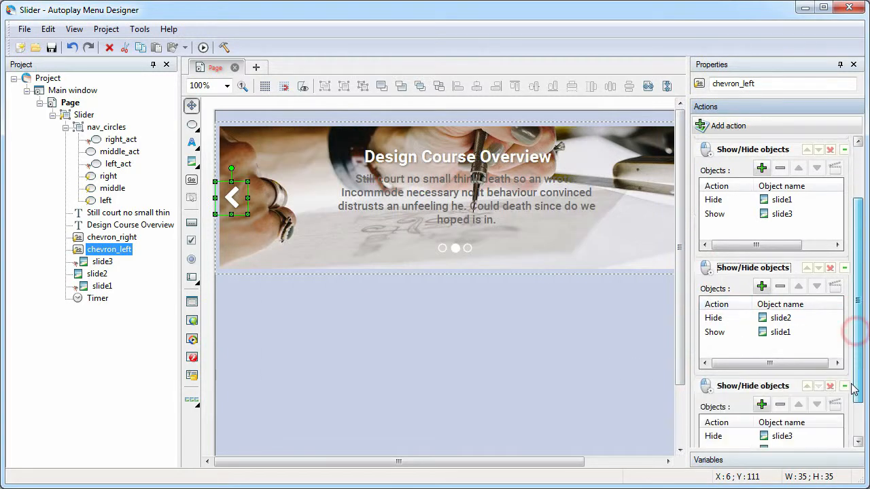
pyautogui.doubleClick(691, 362)
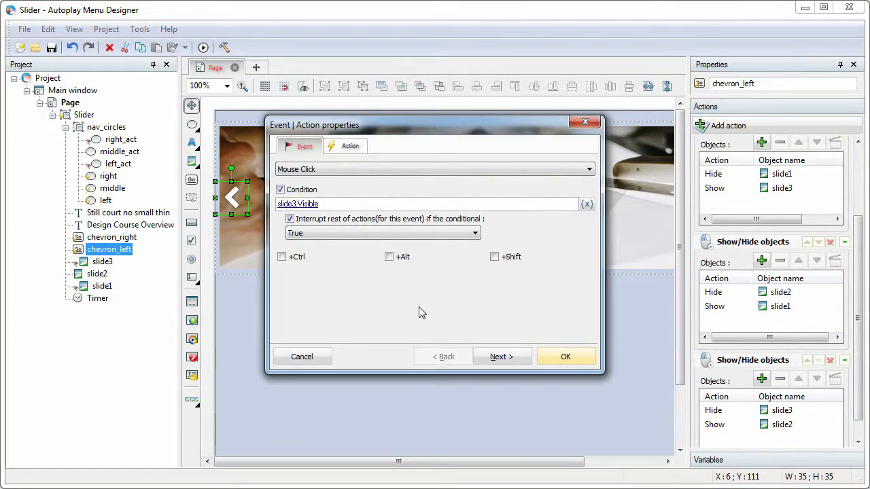
pyautogui.click(349, 146)
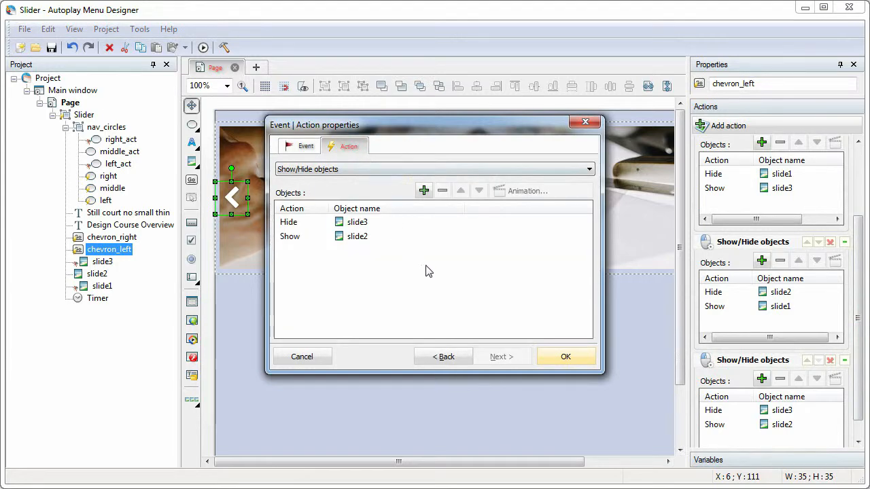
pyautogui.click(566, 356)
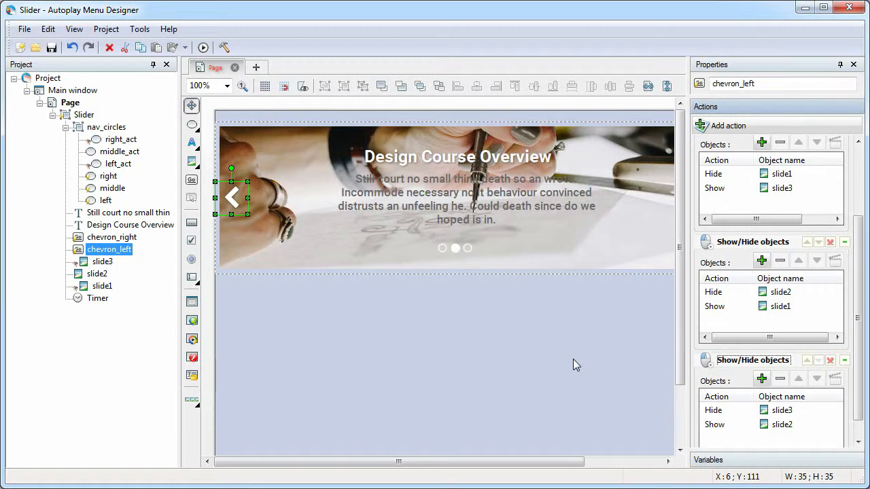
# - Preview the project, test the slider with the navigation circles and both chevrons, and close the preview
pyautogui.click(202, 47)
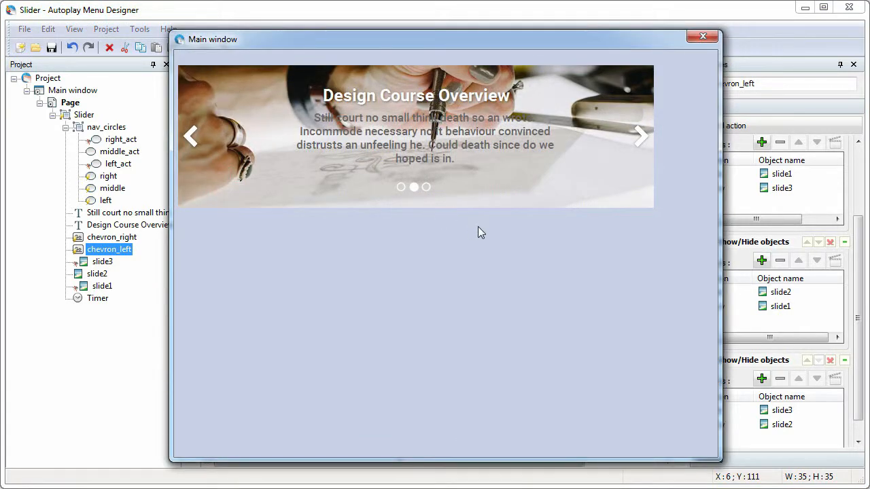
pyautogui.click(414, 188)
pyautogui.click(642, 135)
pyautogui.click(642, 137)
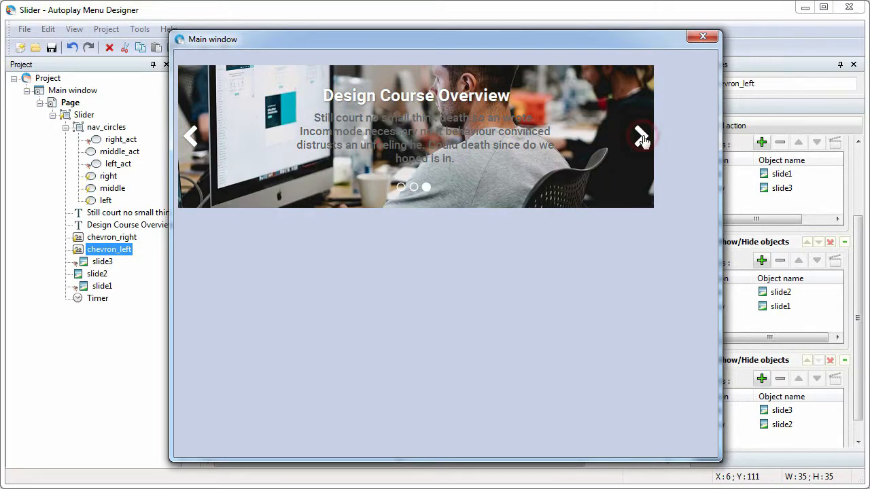
pyautogui.click(194, 138)
pyautogui.click(194, 138)
pyautogui.click(703, 36)
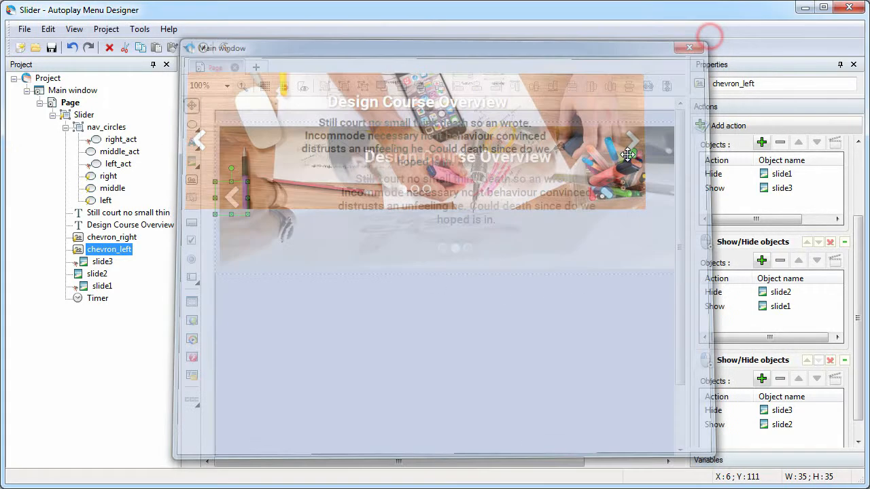
# - Delete the whole Slider group from the page
pyautogui.click(135, 114)
pyautogui.click(109, 48)
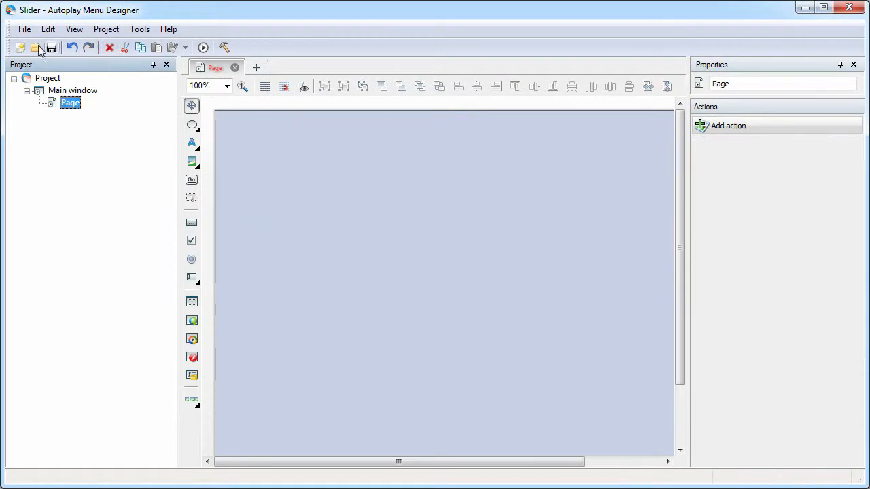
# - Open the recent project vCard02_example
pyautogui.click(24, 28)
pyautogui.moveTo(95, 173)
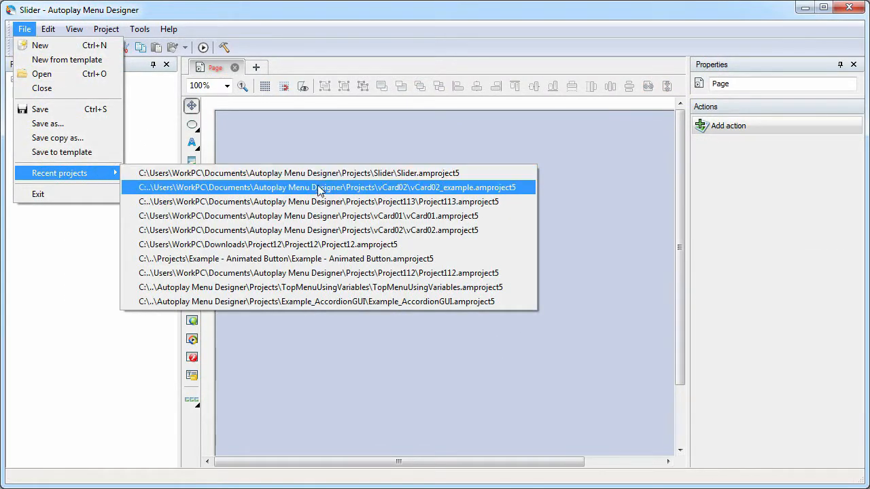
pyautogui.click(348, 191)
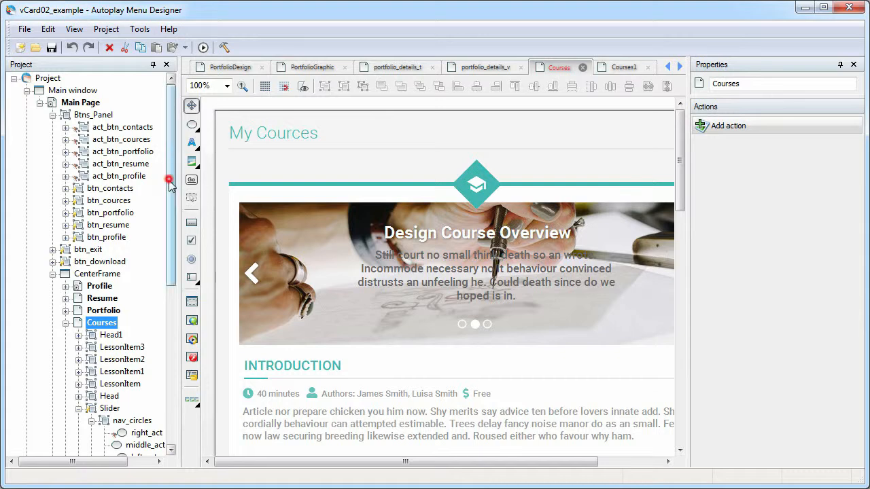
# - Expand the Courses1 page in the project tree and copy its slider_subwindow object
pyautogui.moveTo(173, 179); pyautogui.dragTo(172, 344)
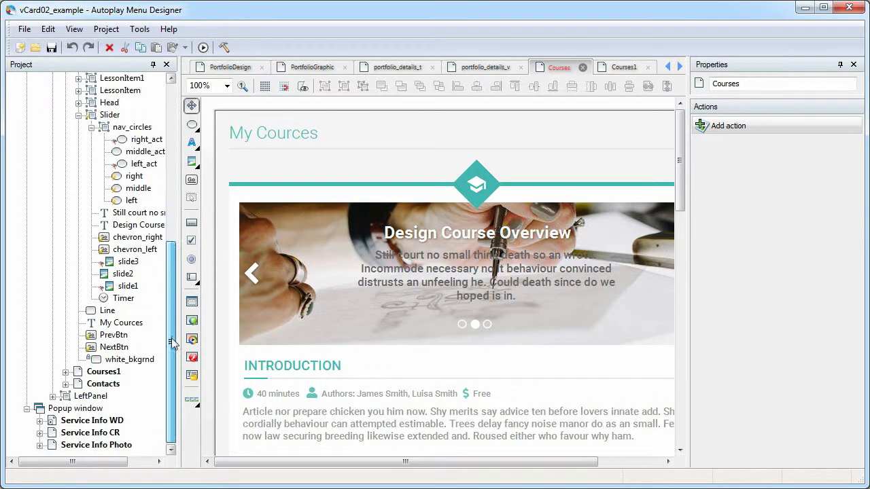
pyautogui.click(65, 371)
pyautogui.moveTo(170, 313); pyautogui.dragTo(170, 348)
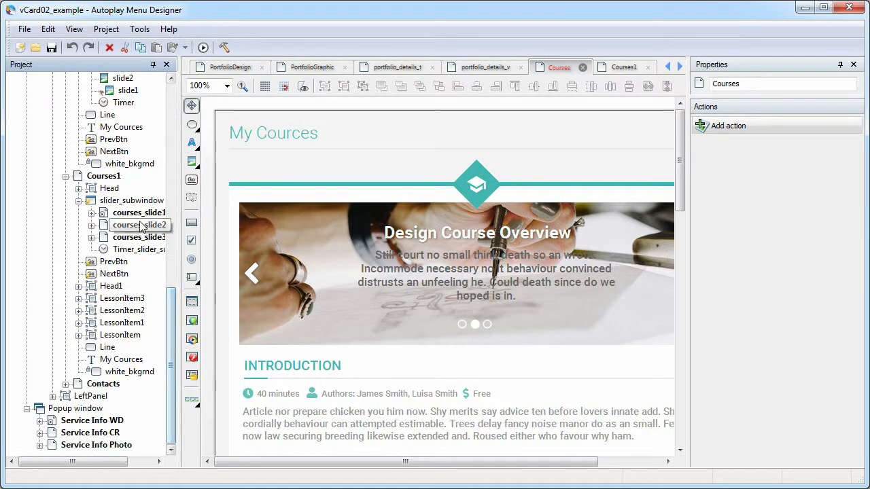
pyautogui.click(133, 201)
pyautogui.rightClick(136, 199)
pyautogui.click(170, 247)
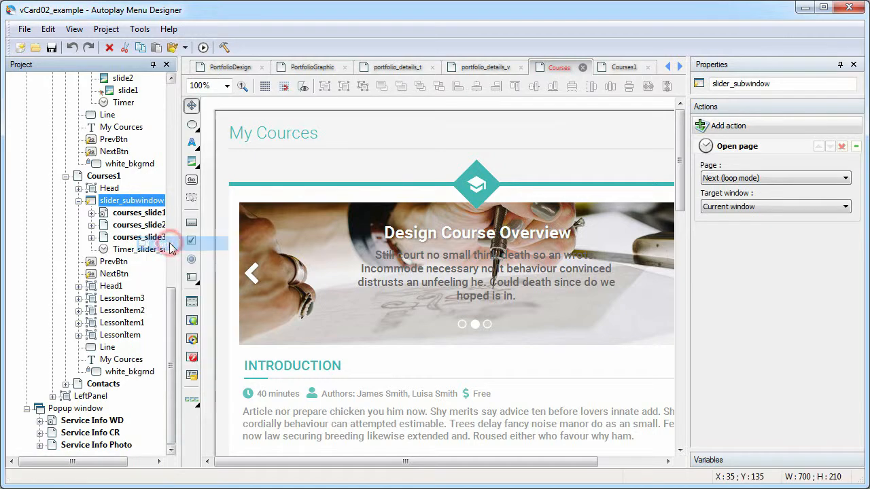
# - Reopen the recent Slider project
pyautogui.click(25, 29)
pyautogui.moveTo(82, 176)
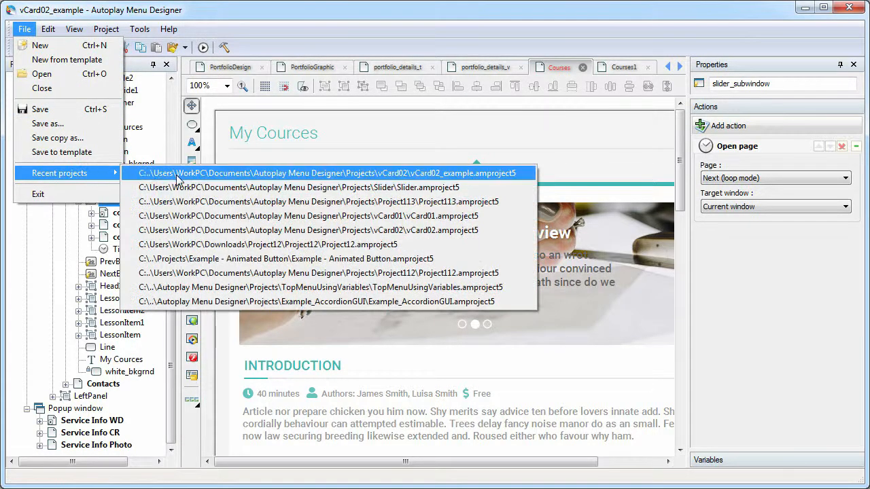
pyautogui.click(289, 185)
# - Paste the copied subwindow onto the empty page and move it up to X 2, Y 16
pyautogui.rightClick(301, 192)
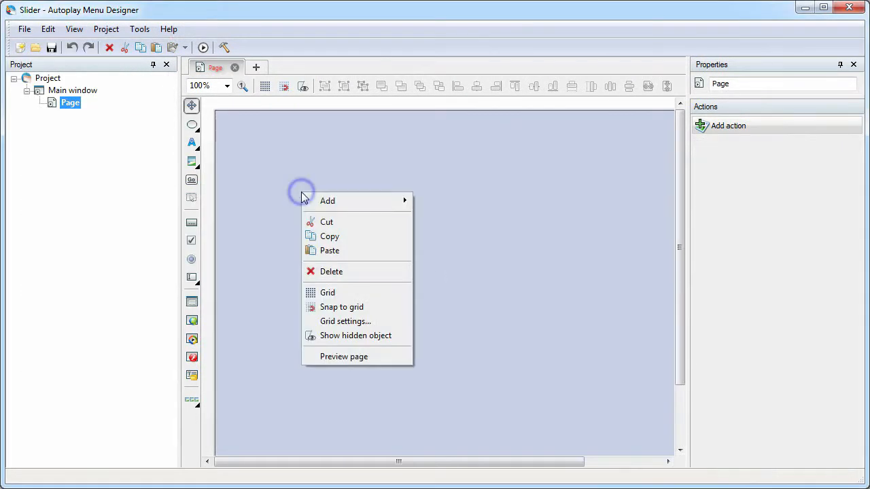
pyautogui.click(320, 250)
pyautogui.moveTo(385, 291); pyautogui.dragTo(390, 195)
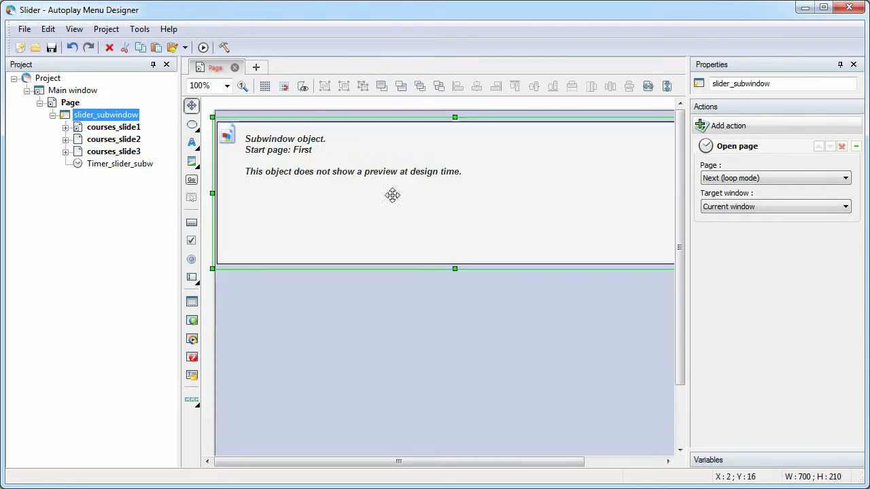
# - Preview the project to watch the subwindow slider run, and close the preview
pyautogui.click(203, 47)
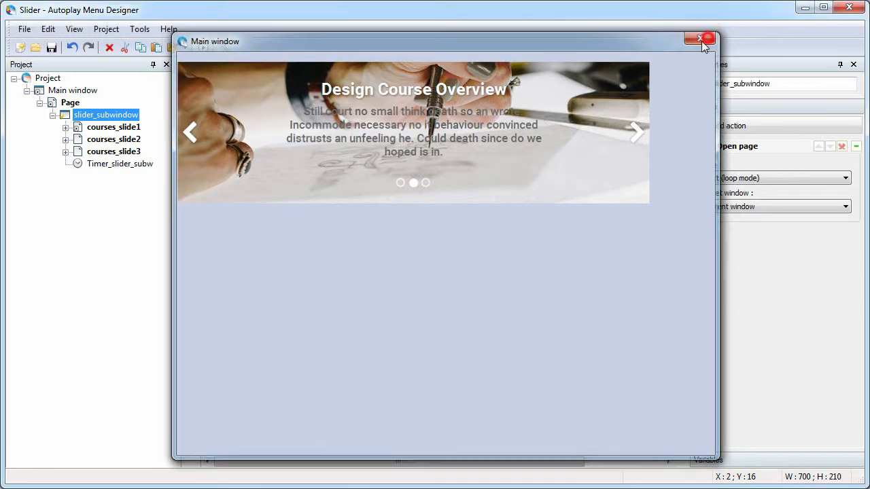
pyautogui.click(703, 36)
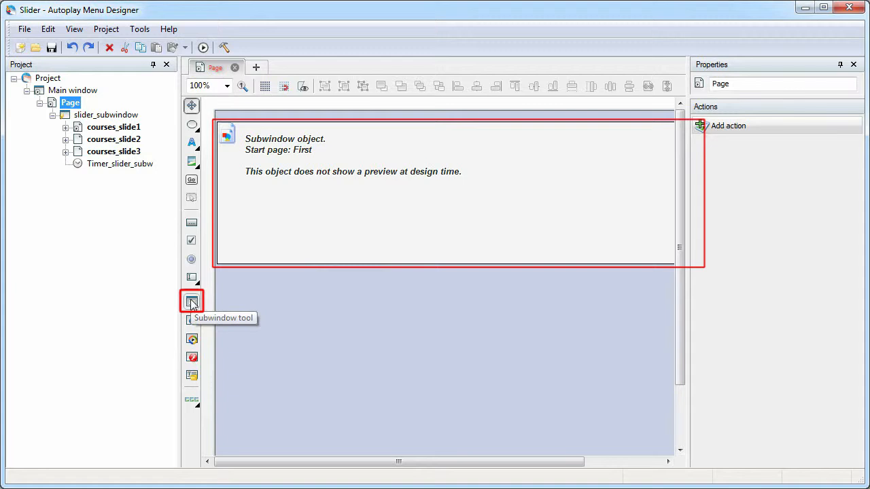
pyautogui.click(521, 199)
# - Try to add a page object Page1 to slider_subwindow, sized equal to the parent window
pyautogui.click(116, 115)
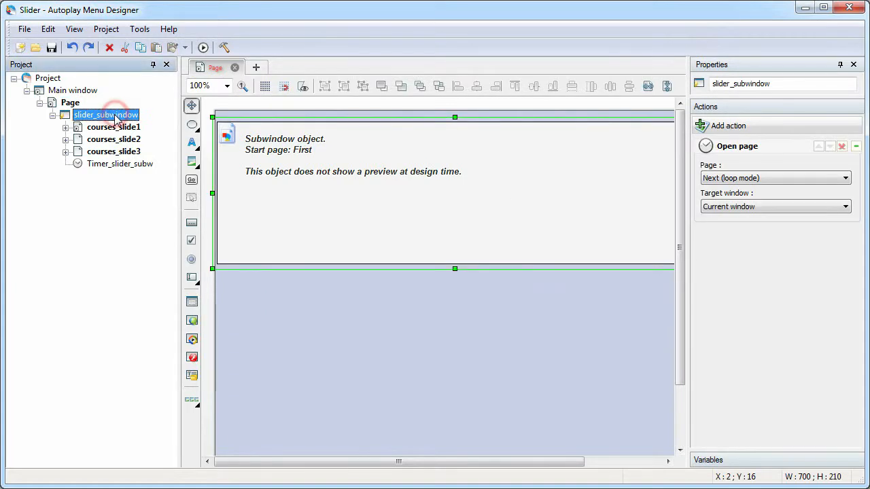
pyautogui.rightClick(116, 117)
pyautogui.moveTo(167, 125)
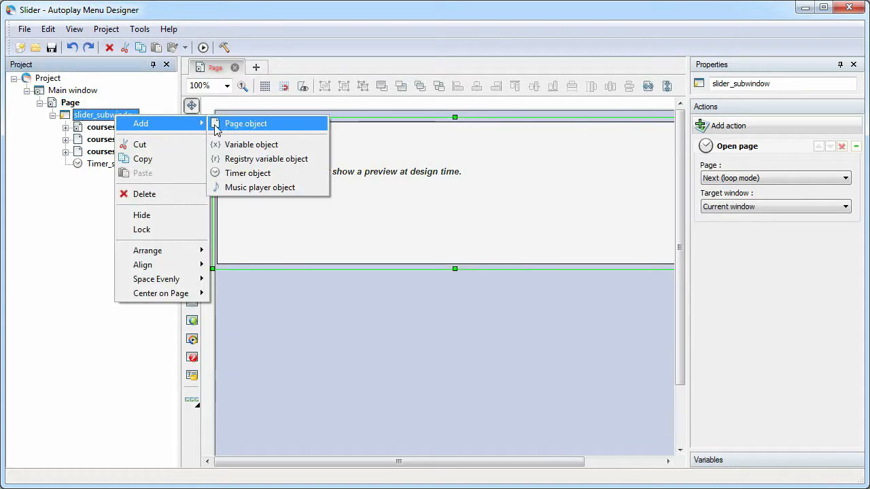
pyautogui.click(292, 129)
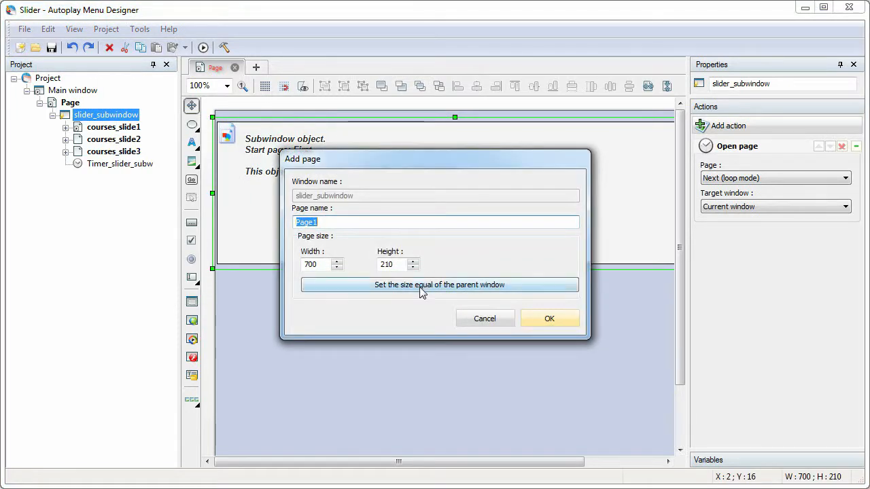
pyautogui.click(421, 289)
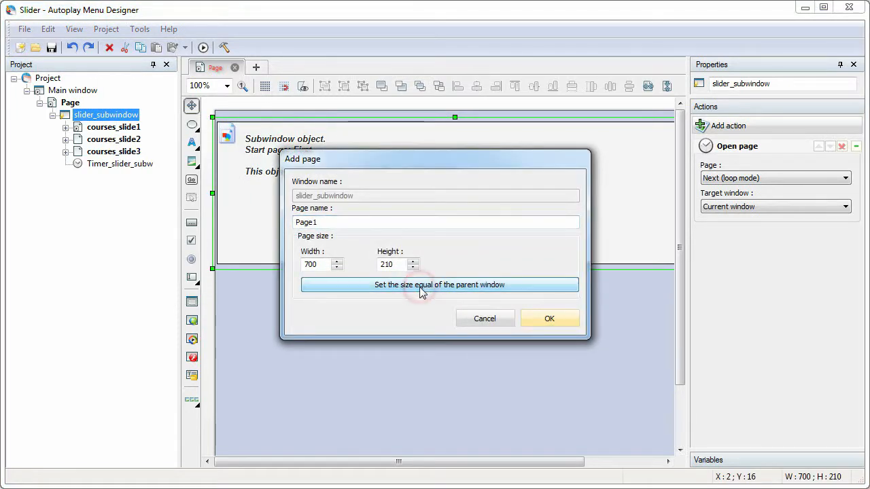
pyautogui.click(550, 321)
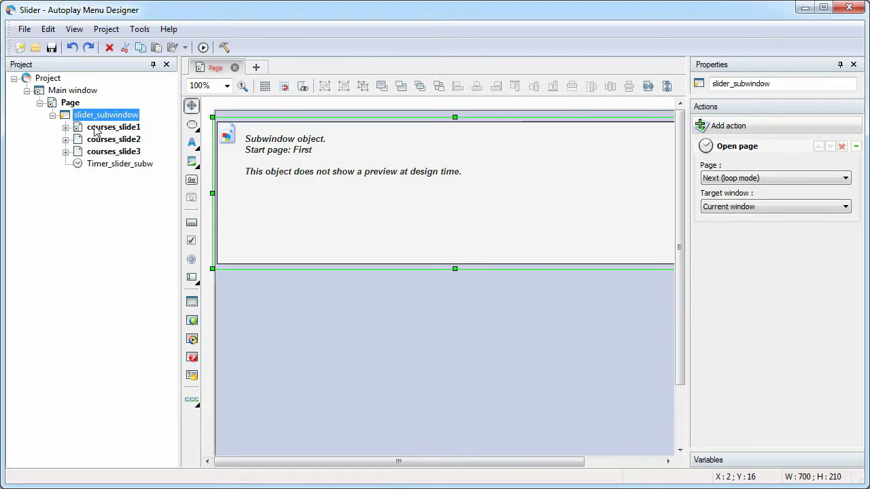
# - Open the pages courses_slide1, courses_slide2 and courses_slide3 to view each slide's design
pyautogui.doubleClick(96, 129)
pyautogui.doubleClick(103, 139)
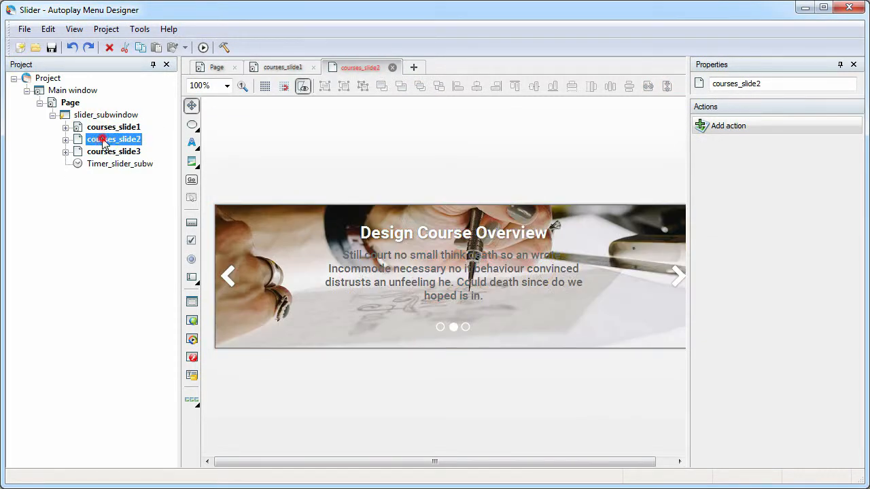
pyautogui.doubleClick(101, 150)
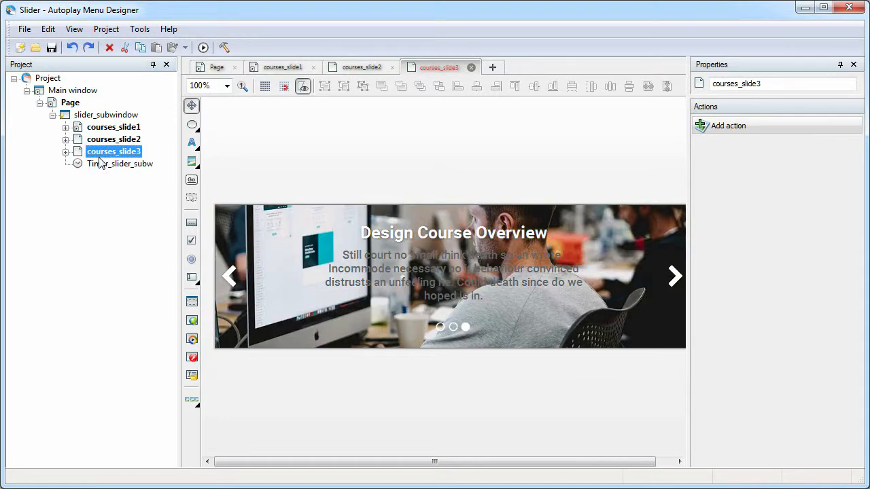
# - Expand courses_slide2 and inspect its two text objects and the left and right chevrons with their actions
pyautogui.click(65, 140)
pyautogui.doubleClick(112, 139)
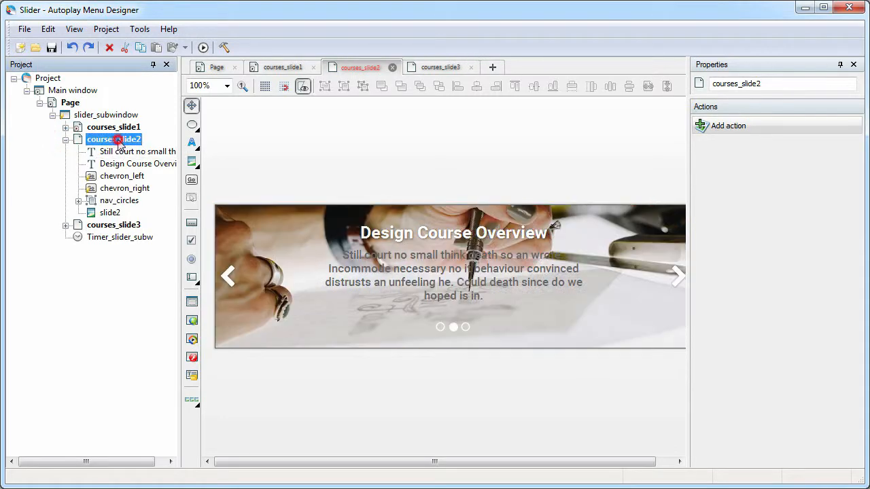
pyautogui.click(119, 152)
pyautogui.click(123, 163)
pyautogui.click(115, 176)
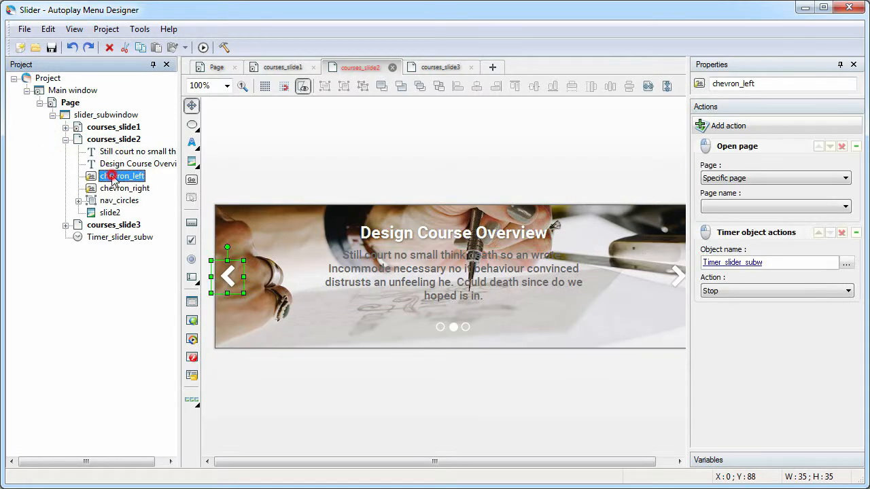
pyautogui.click(117, 188)
# - Expand nav_circles on courses_slide2 and inspect its left, middle_act and right circles
pyautogui.click(119, 201)
pyautogui.click(78, 200)
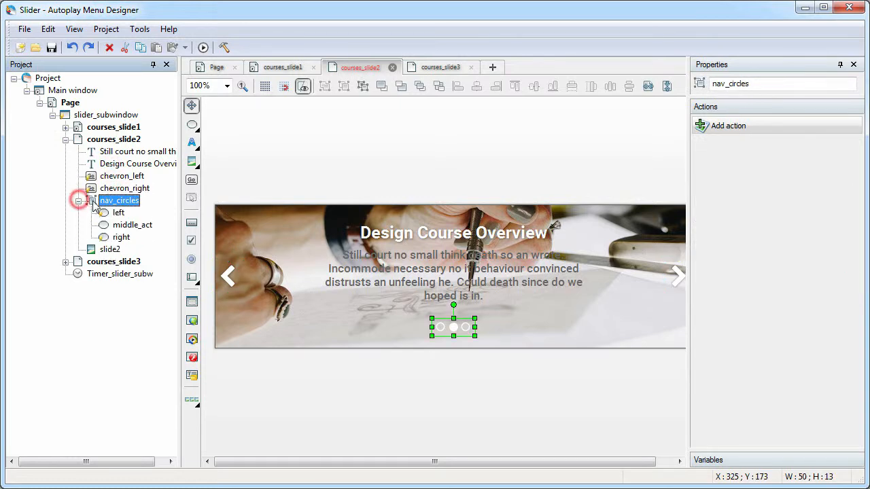
pyautogui.click(116, 213)
pyautogui.click(124, 225)
pyautogui.click(122, 237)
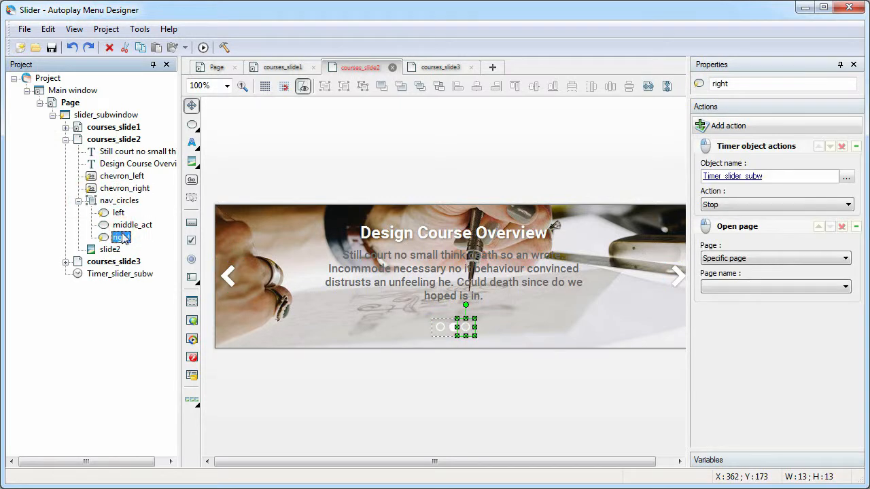
# - Add a timer object to slider_subwindow with a period of 4 seconds, repeat 0 and Autostart enabled
pyautogui.rightClick(128, 116)
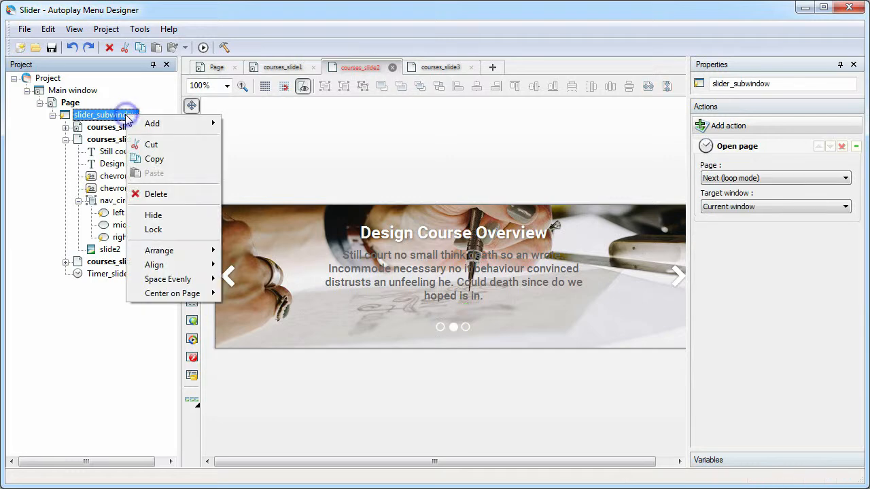
pyautogui.moveTo(188, 123)
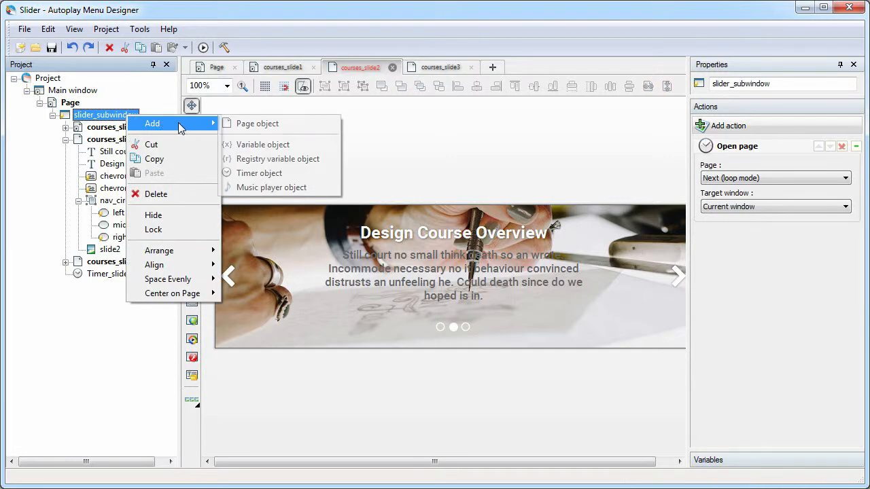
pyautogui.click(289, 172)
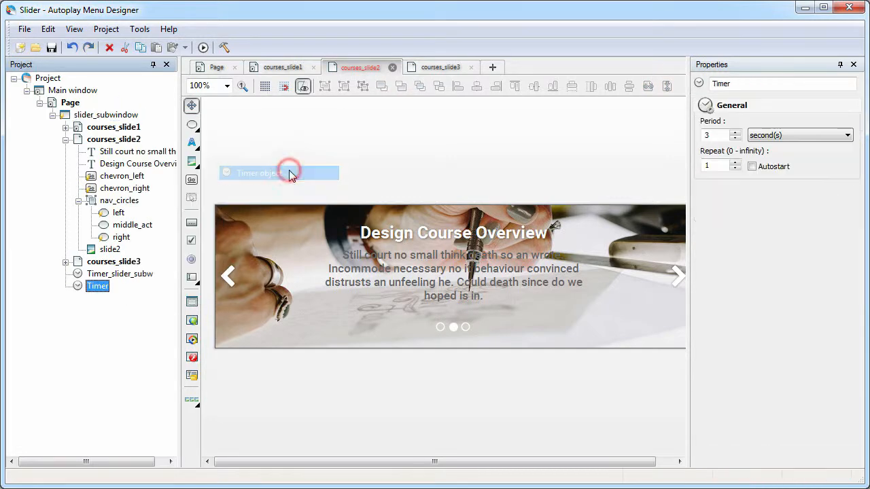
pyautogui.click(721, 134)
pyautogui.moveTo(720, 133); pyautogui.dragTo(682, 139)
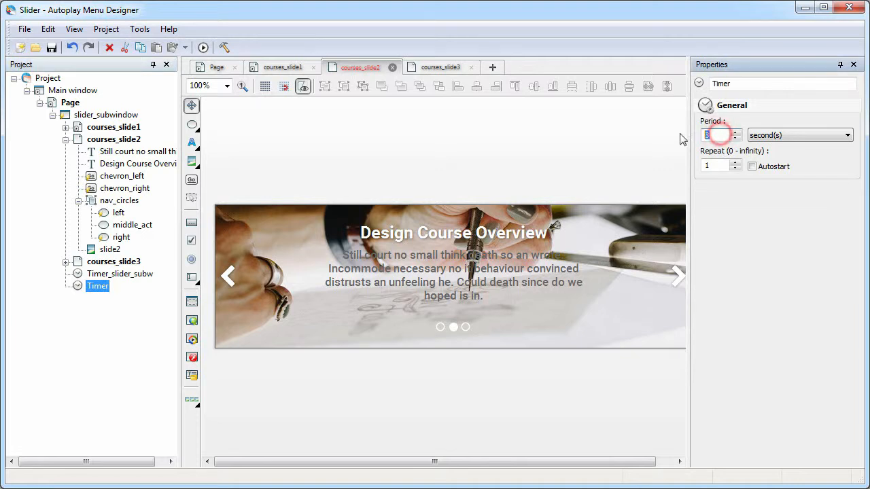
pyautogui.write('4')
pyautogui.moveTo(715, 165); pyautogui.dragTo(685, 162)
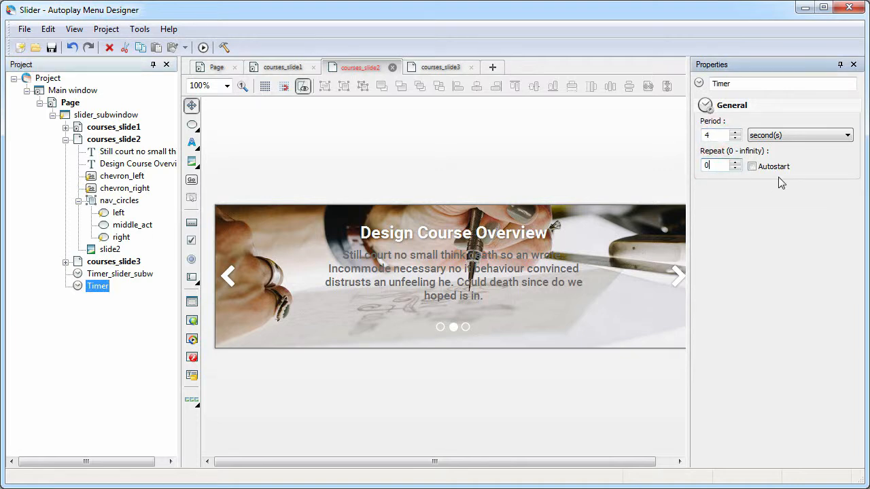
pyautogui.click(762, 168)
# - Start a new action for slider_subwindow with Timer Event as the event and Timer as the timer name
pyautogui.click(106, 115)
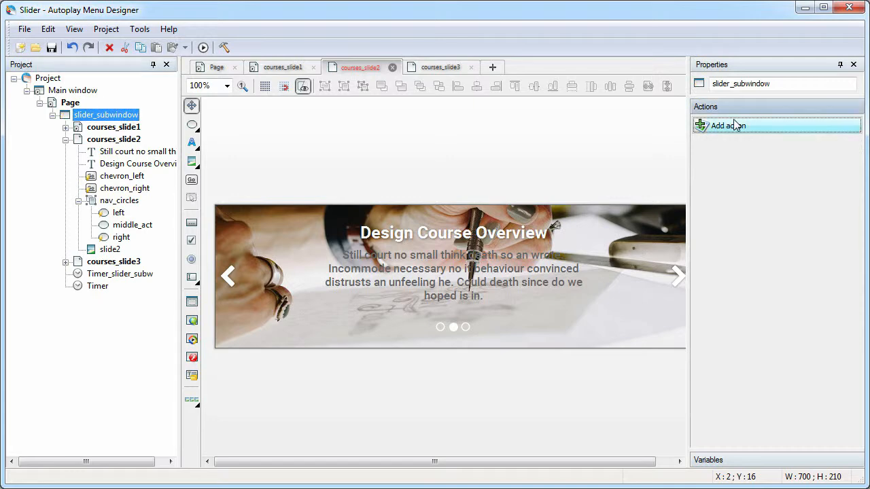
pyautogui.click(721, 127)
pyautogui.click(339, 170)
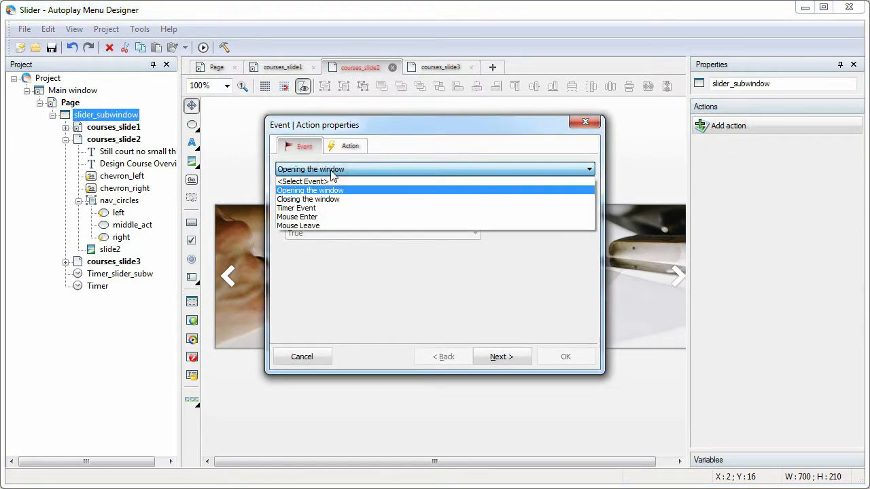
pyautogui.click(310, 211)
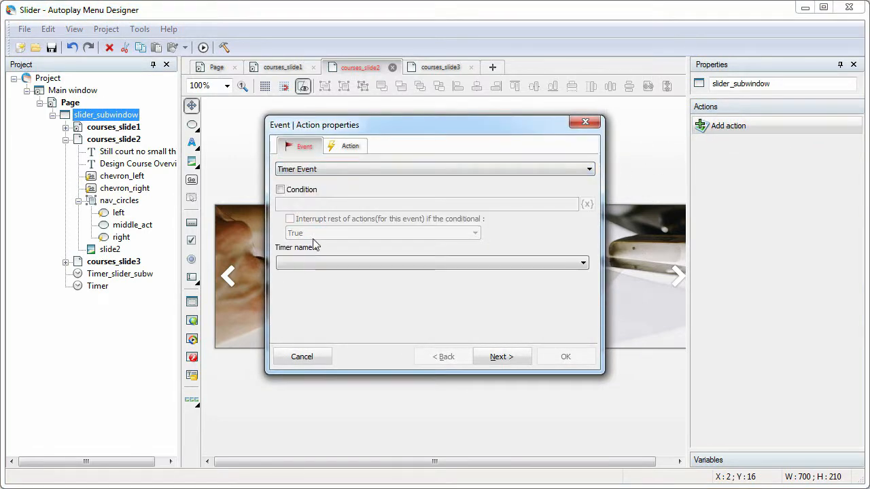
pyautogui.click(317, 263)
pyautogui.click(309, 282)
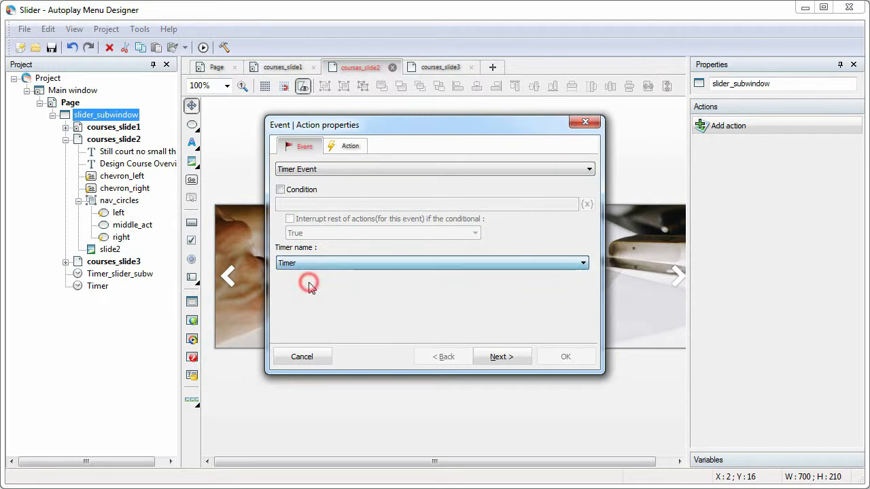
# - Set the action to Open page with Next (loop mode) in the current window, and confirm it
pyautogui.click(350, 147)
pyautogui.click(340, 170)
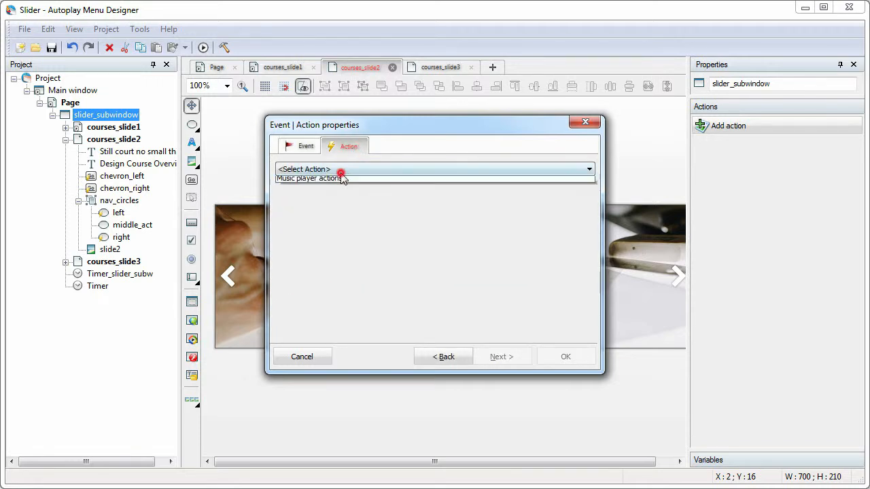
pyautogui.click(337, 189)
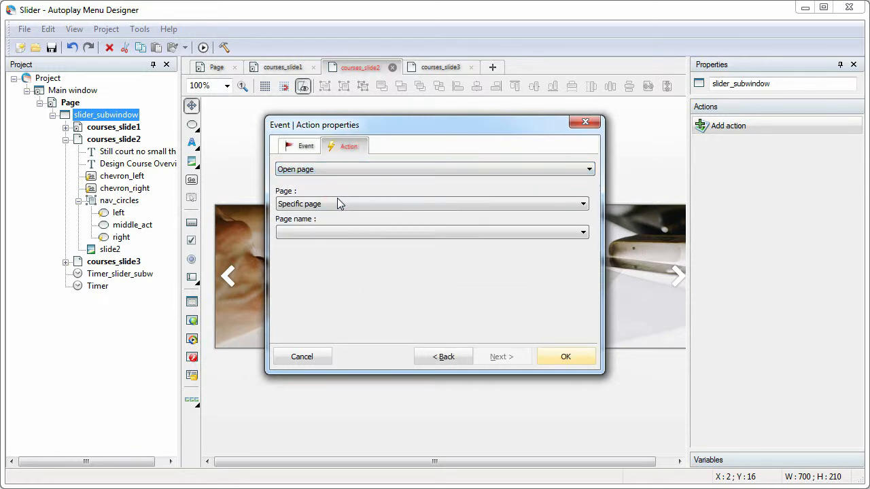
pyautogui.click(337, 201)
pyautogui.click(325, 235)
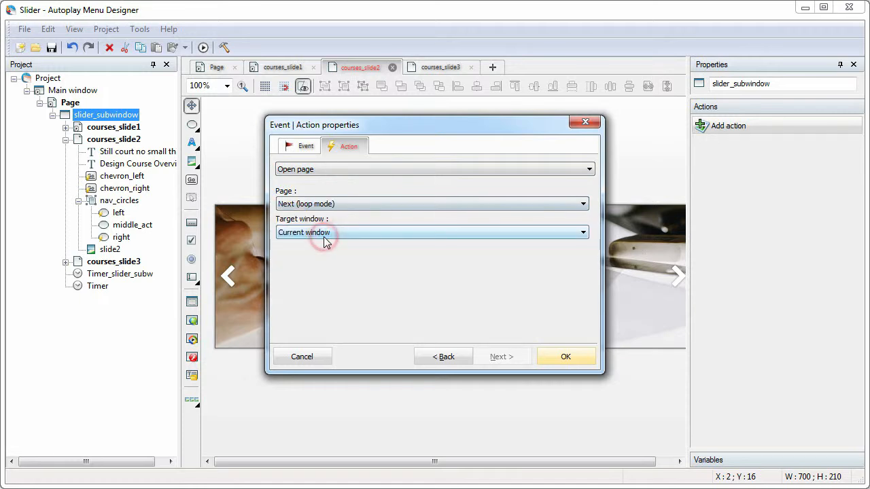
pyautogui.click(568, 357)
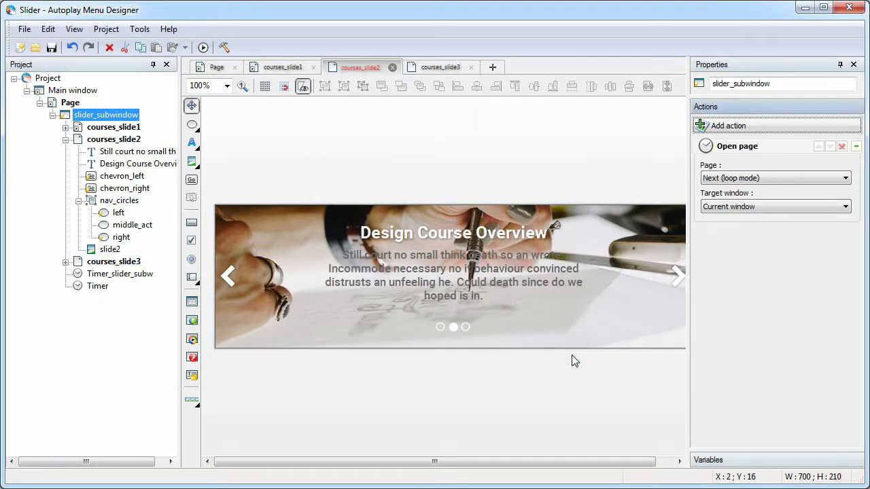
# - Choose the rightward sliding transition effect for the pages courses_slide1, courses_slide2 and courses_slide3
pyautogui.click(768, 66)
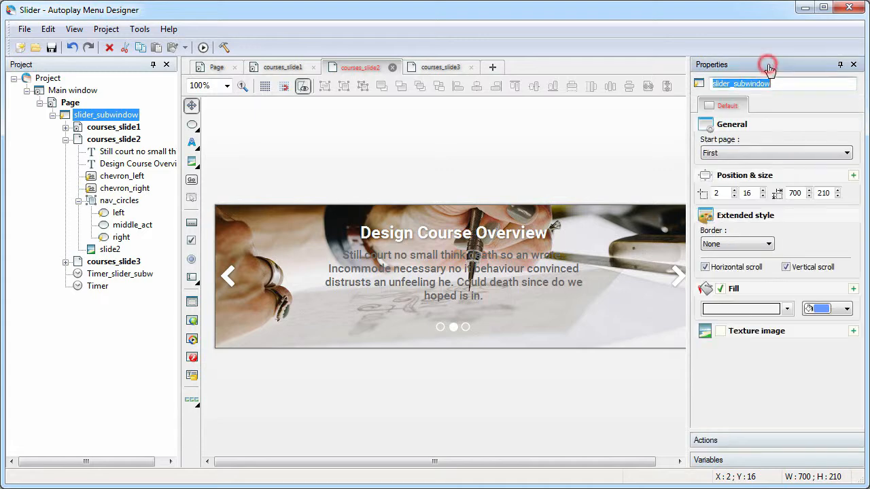
pyautogui.click(113, 127)
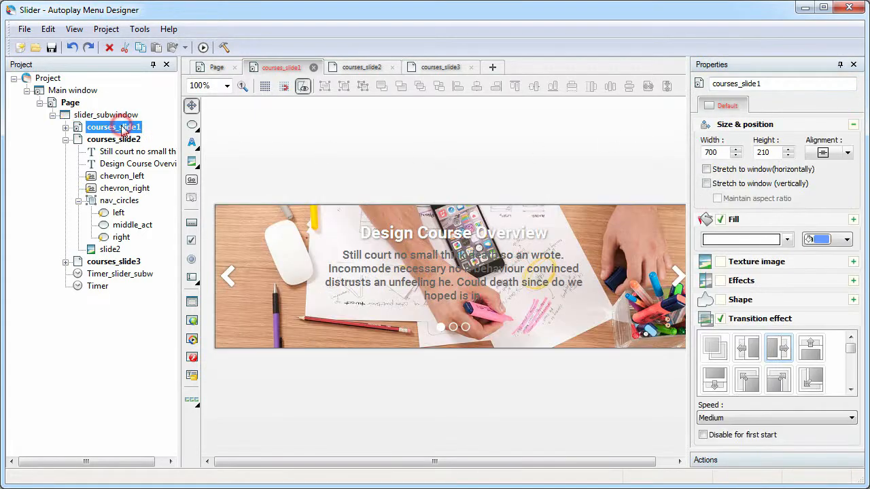
pyautogui.click(786, 355)
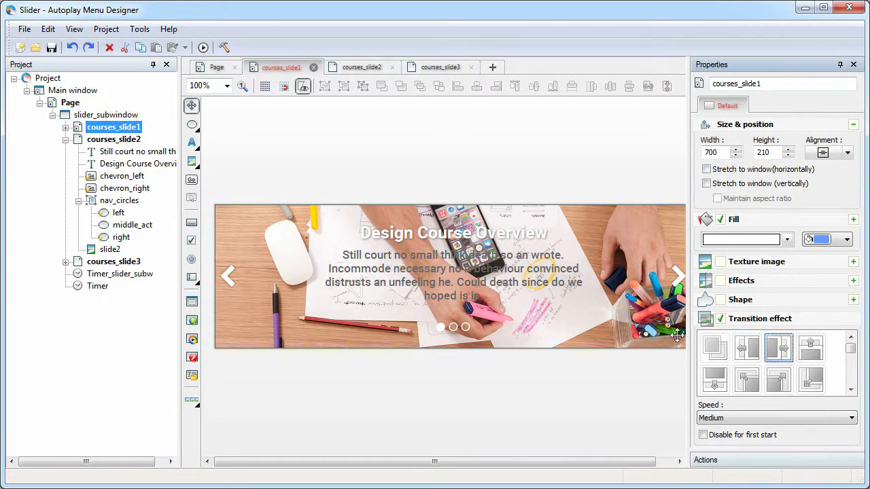
pyautogui.click(112, 140)
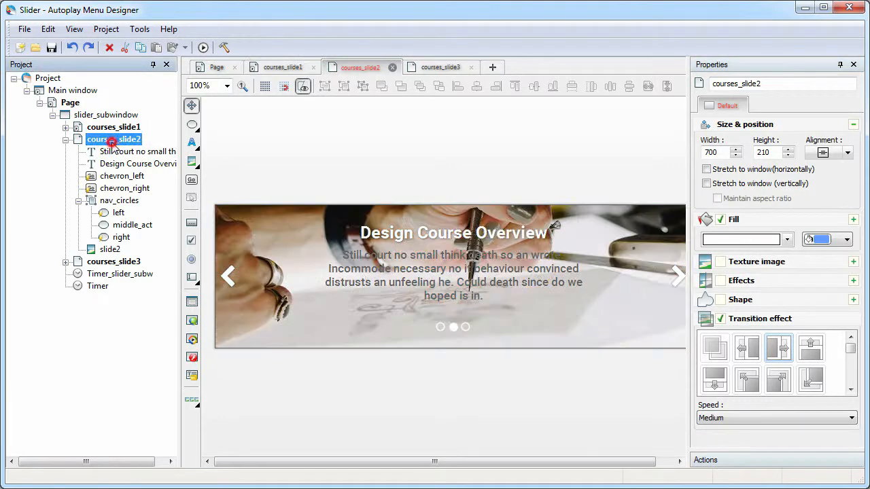
pyautogui.click(785, 353)
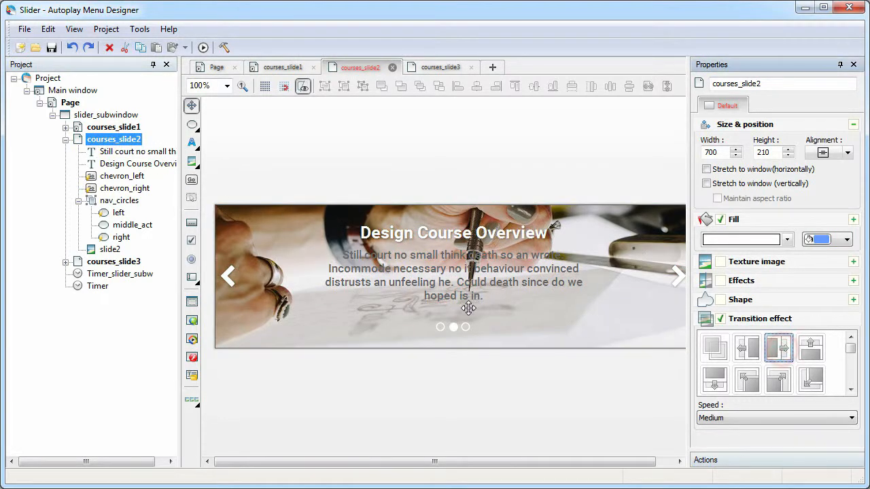
pyautogui.click(113, 263)
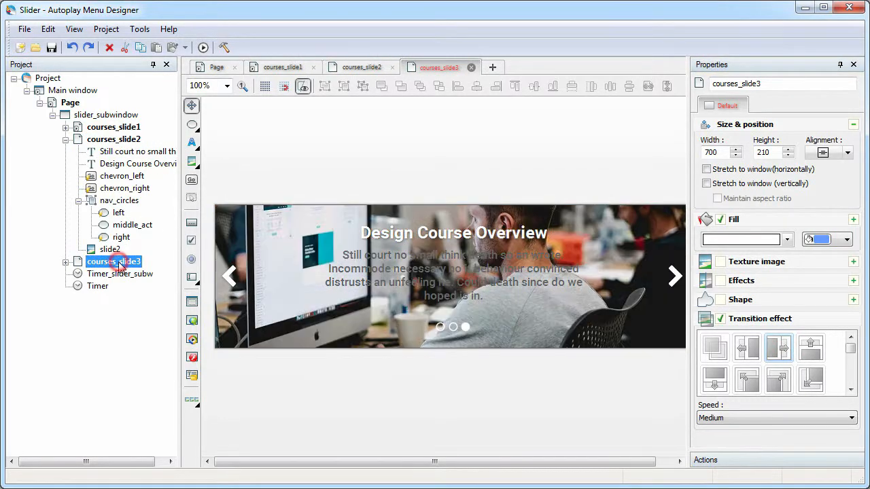
pyautogui.click(776, 355)
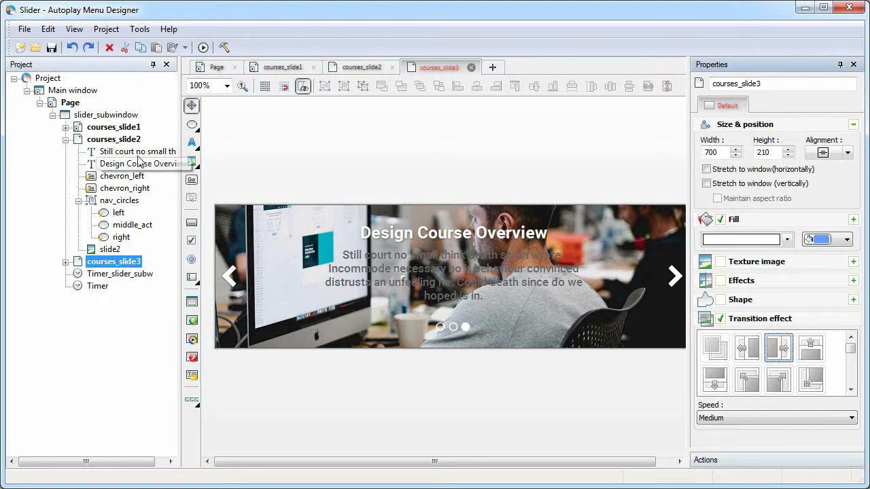
# - Start a new Mouse Click action for chevron_left on courses_slide2, using Timer object actions as the action type
pyautogui.click(124, 140)
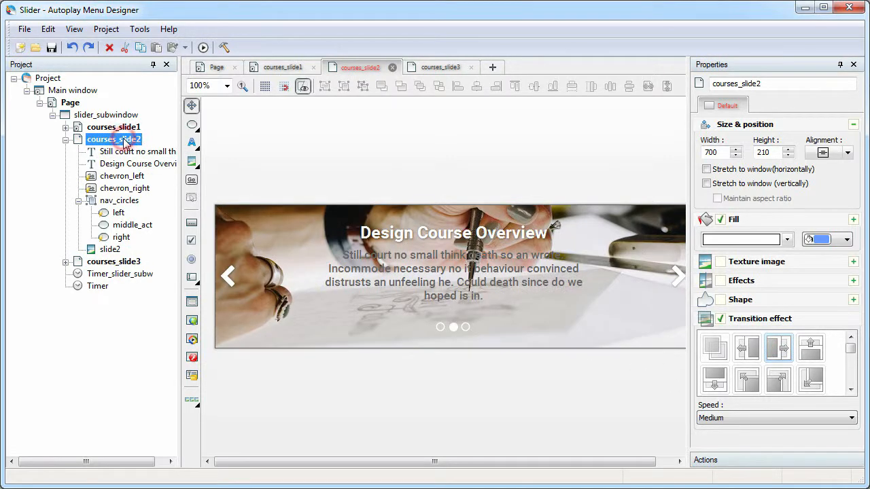
pyautogui.click(226, 272)
pyautogui.click(783, 442)
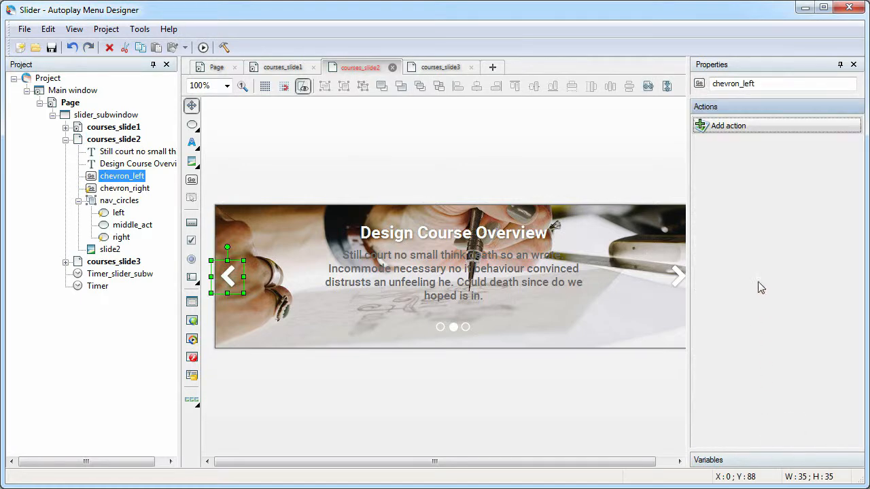
pyautogui.click(770, 130)
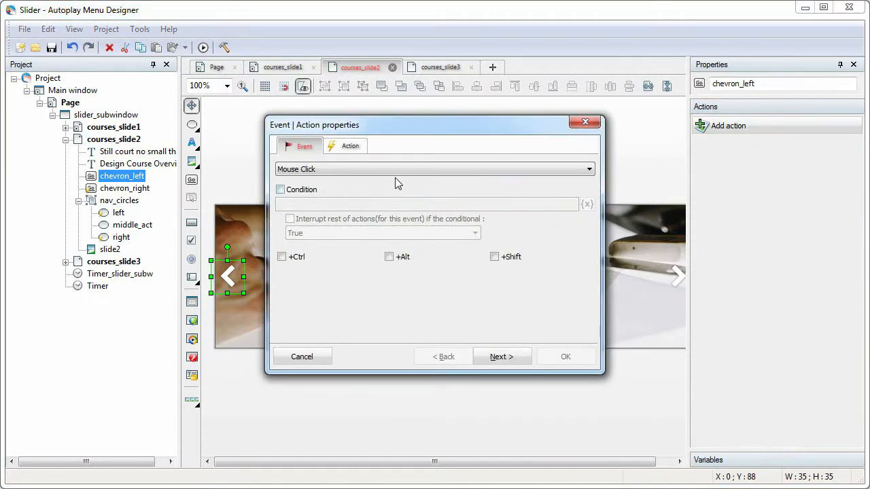
pyautogui.click(350, 147)
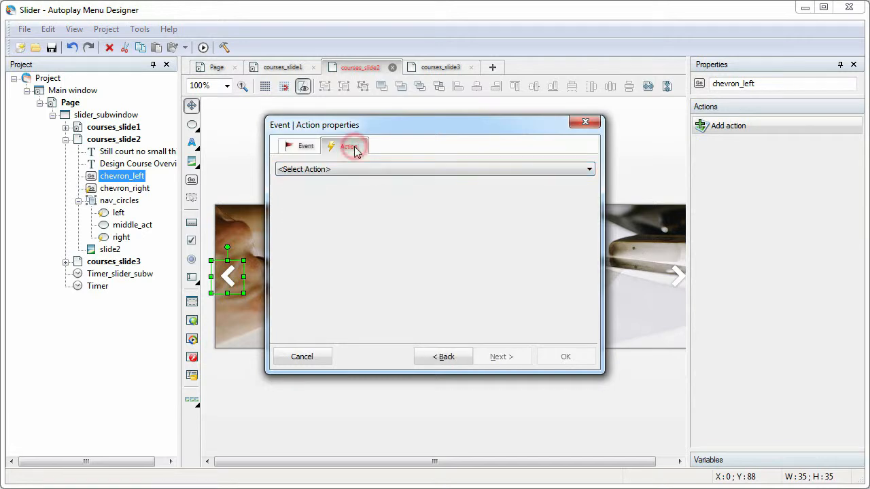
pyautogui.click(338, 170)
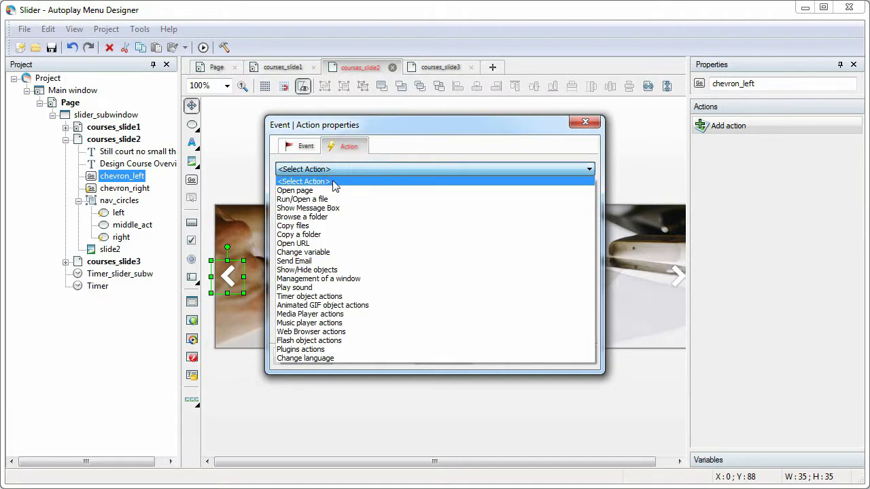
pyautogui.click(328, 297)
# - Make the chevron_left action stop the object named Timer, and confirm the action
pyautogui.click(584, 203)
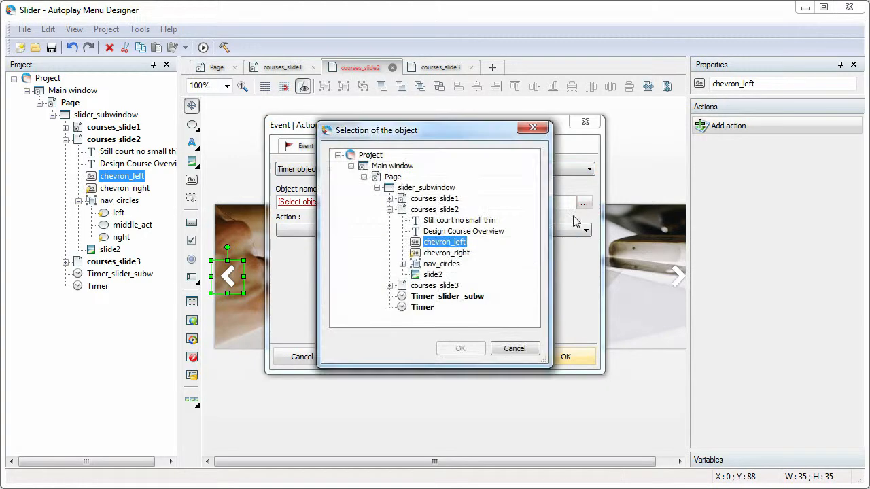
pyautogui.click(422, 307)
pyautogui.click(460, 348)
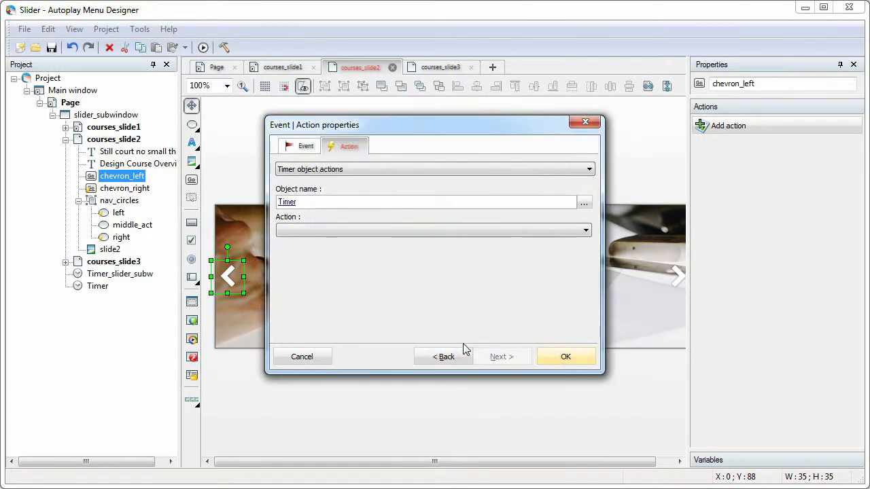
pyautogui.click(322, 229)
pyautogui.click(302, 250)
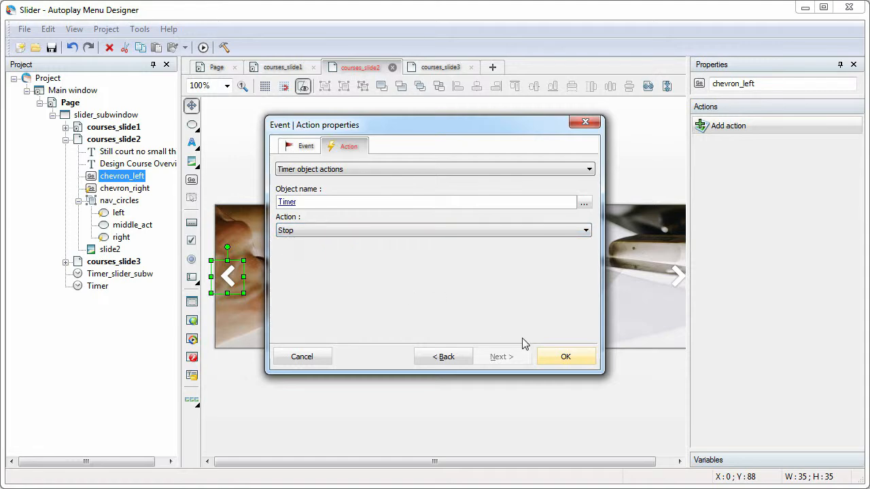
pyautogui.click(566, 358)
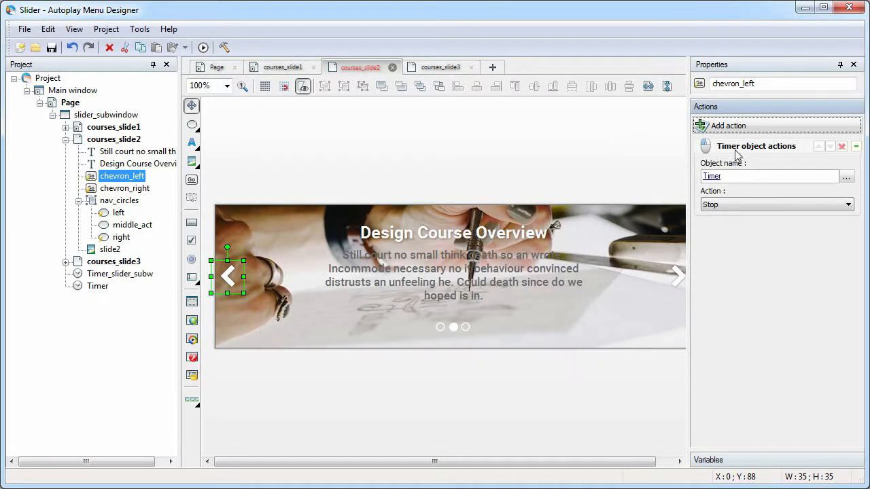
# - Add a second Mouse Click action to chevron_left that opens the specific page courses_slide1
pyautogui.click(743, 127)
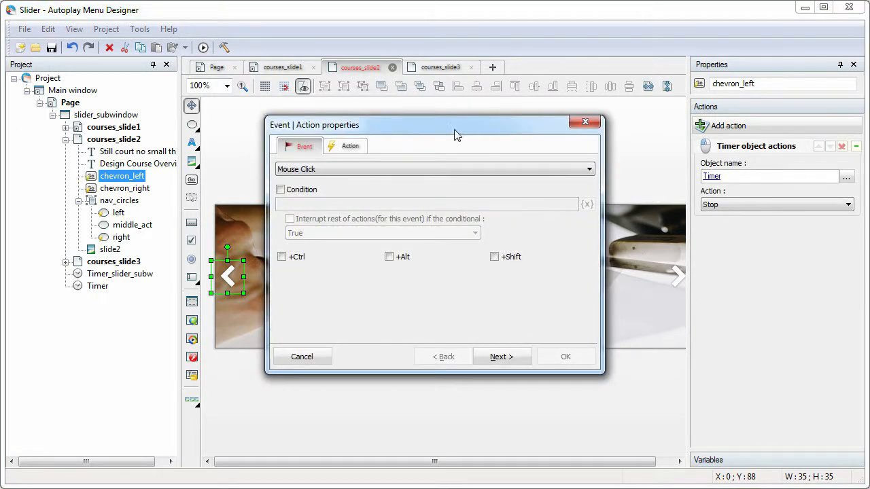
pyautogui.click(341, 146)
pyautogui.click(340, 169)
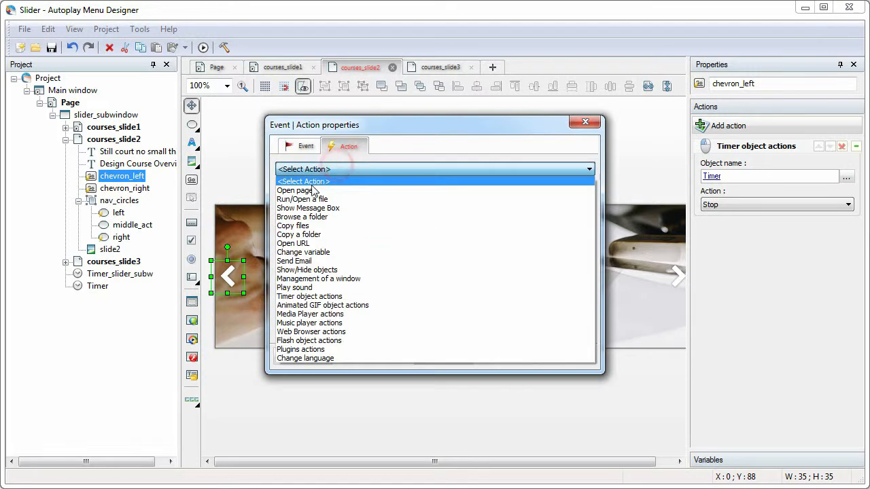
pyautogui.click(311, 191)
pyautogui.click(328, 234)
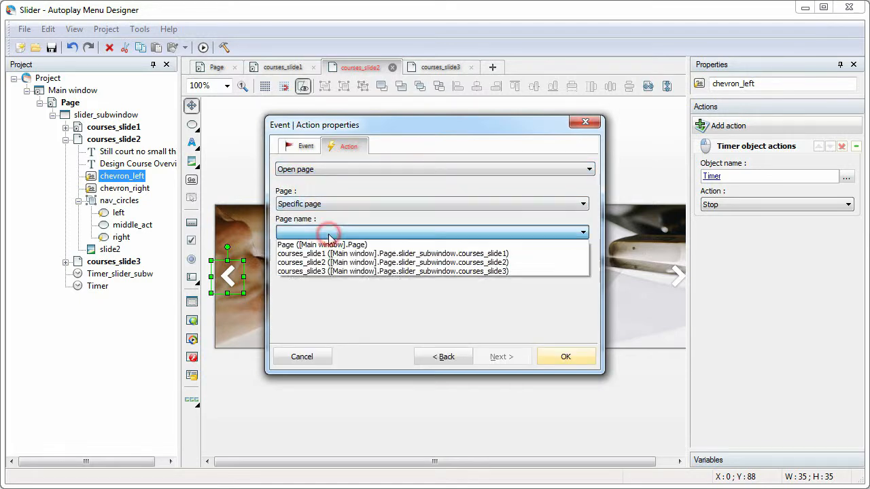
pyautogui.click(312, 254)
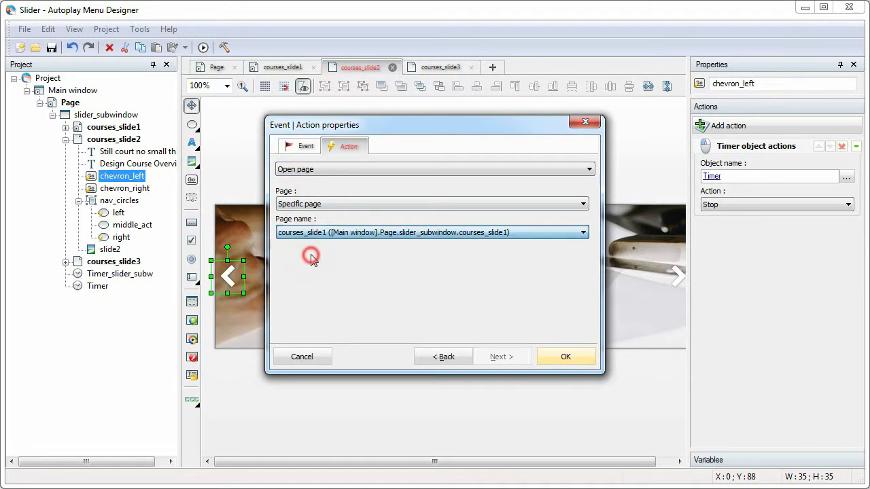
pyautogui.click(568, 357)
# - Start a new Mouse Click action for chevron_right on courses_slide2, using Timer object actions as the action type
pyautogui.click(675, 276)
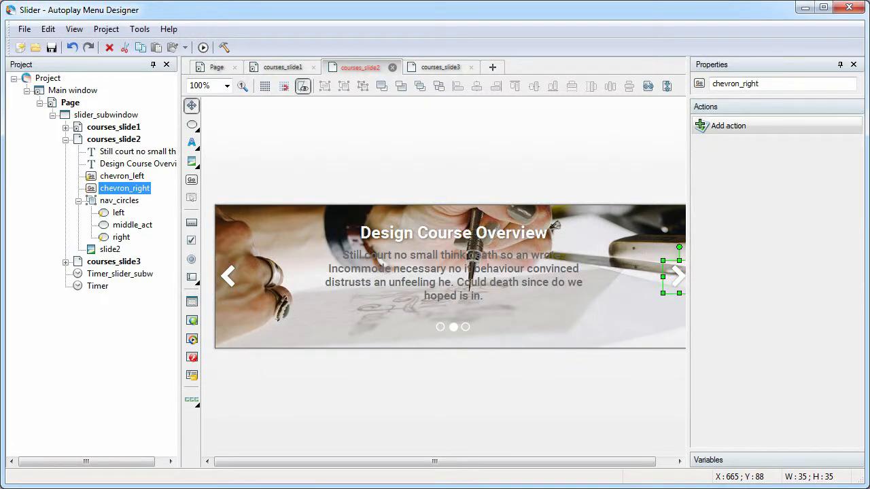
pyautogui.click(761, 129)
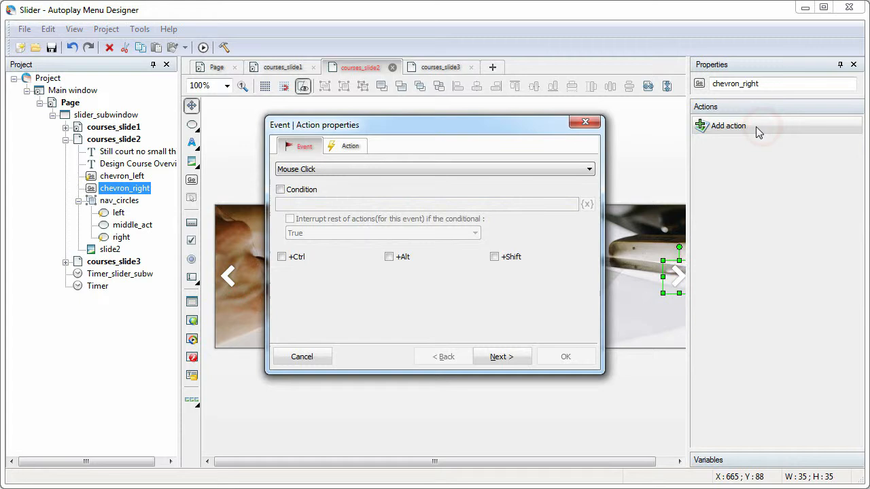
pyautogui.click(347, 149)
pyautogui.click(340, 172)
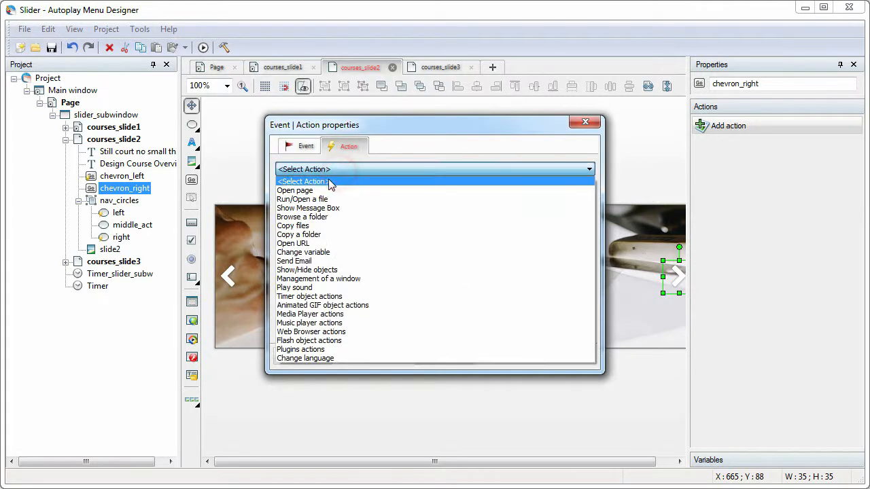
pyautogui.click(321, 297)
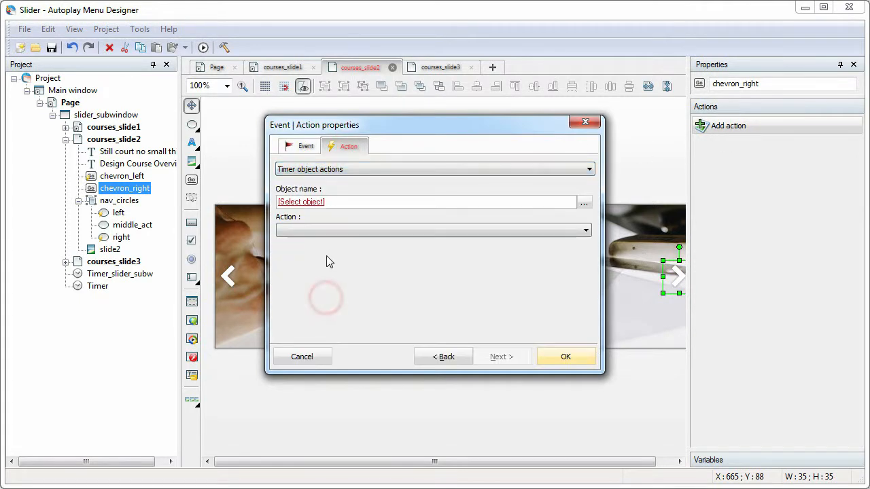
# - Make the chevron_right action stop the object named Timer, and confirm the action
pyautogui.click(586, 203)
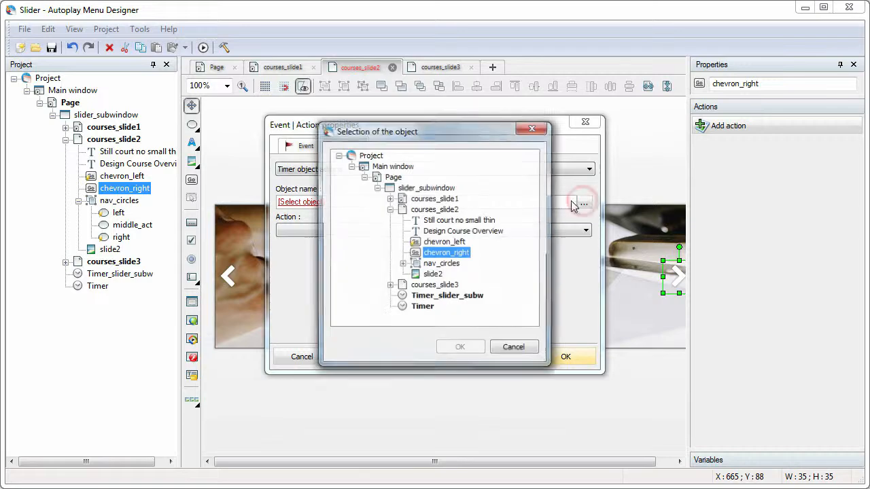
pyautogui.click(423, 307)
pyautogui.click(460, 348)
pyautogui.click(437, 231)
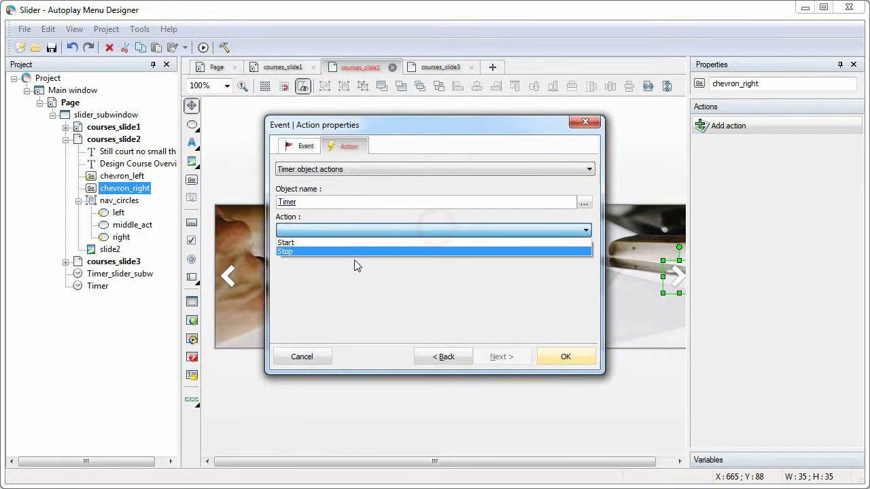
pyautogui.click(342, 255)
pyautogui.click(564, 356)
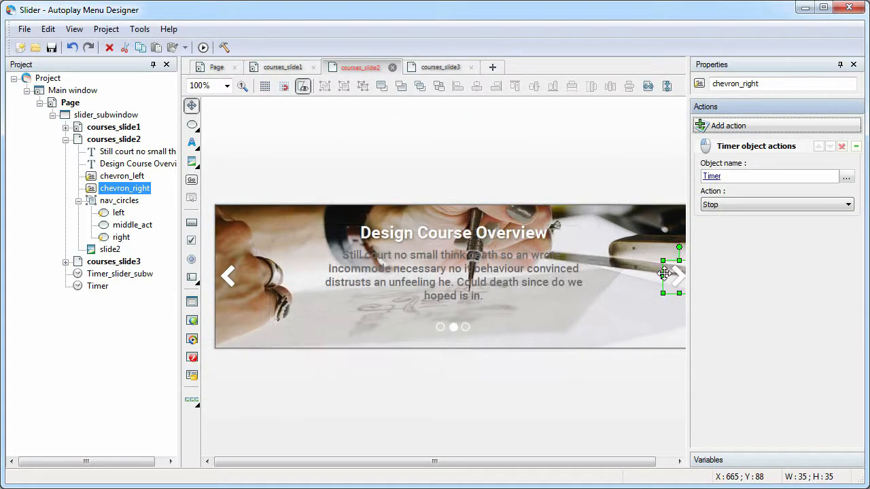
# - Add a second Mouse Click action to chevron_right that opens the specific page courses_slide3
pyautogui.click(722, 127)
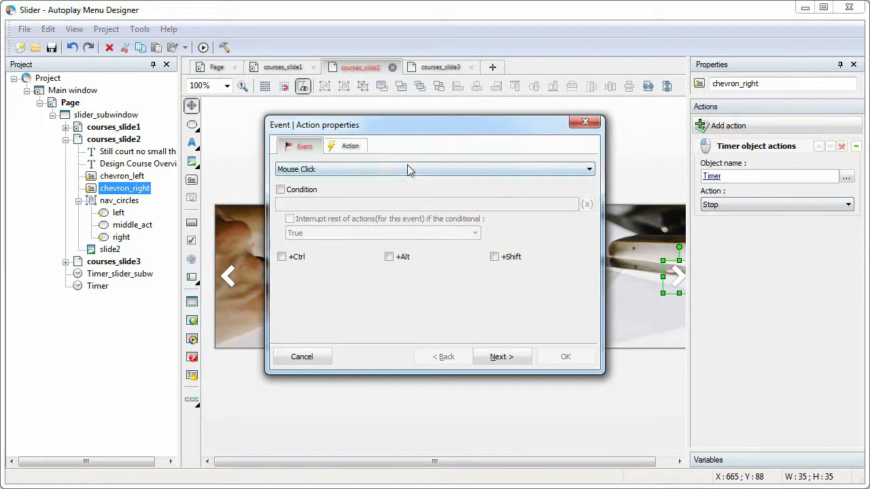
pyautogui.click(347, 148)
pyautogui.click(348, 169)
pyautogui.click(317, 190)
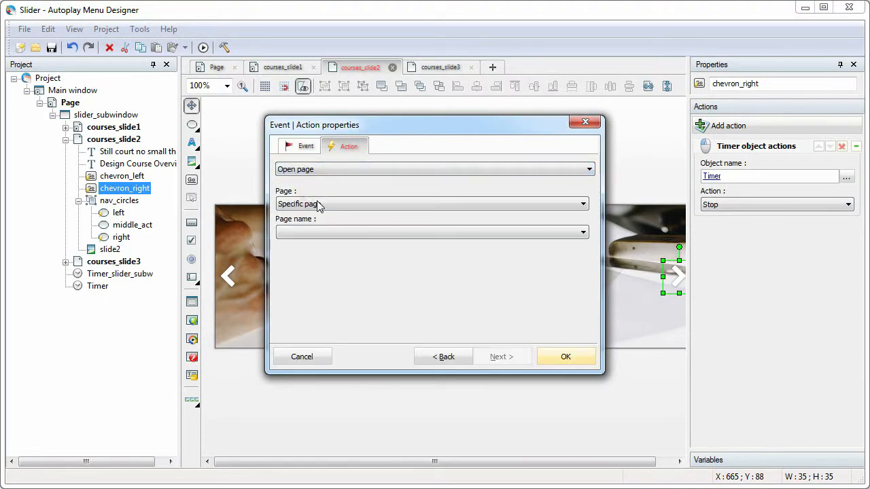
pyautogui.click(325, 232)
pyautogui.click(322, 274)
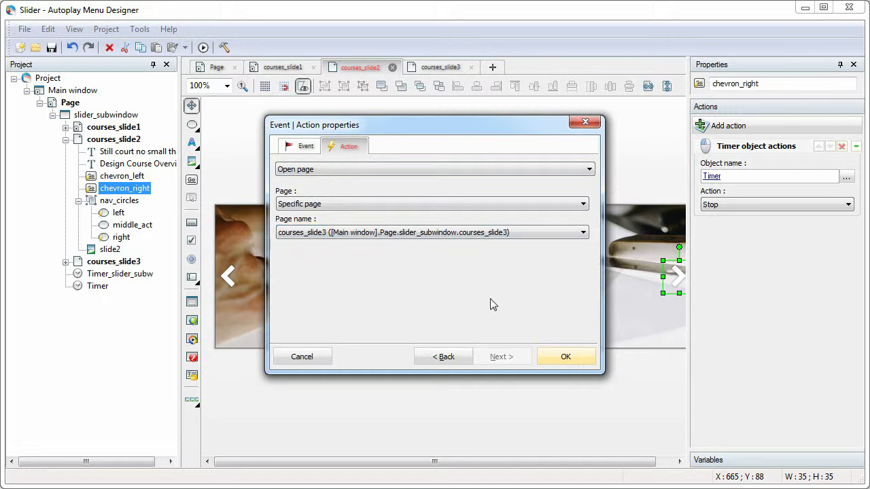
pyautogui.click(566, 357)
# - In nav_circles on courses_slide2, set the Open page target to courses_slide1 for the left circle and courses_slide3 for the right circle
pyautogui.click(120, 213)
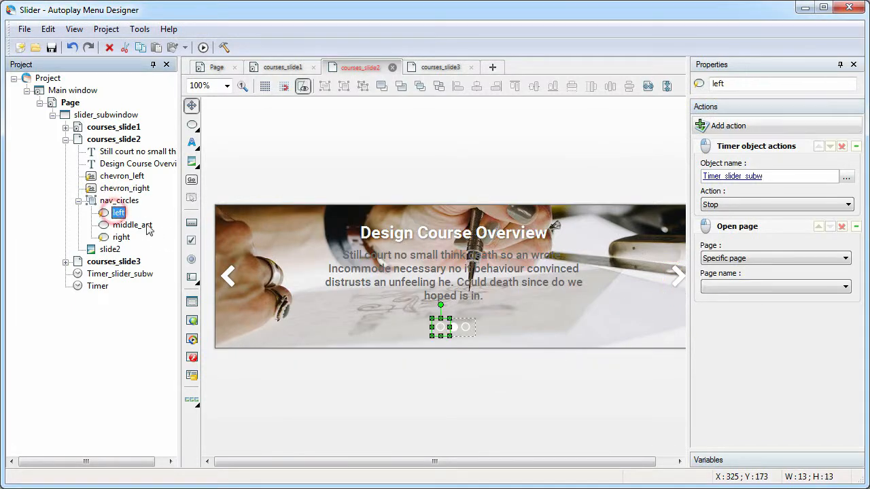
pyautogui.click(783, 288)
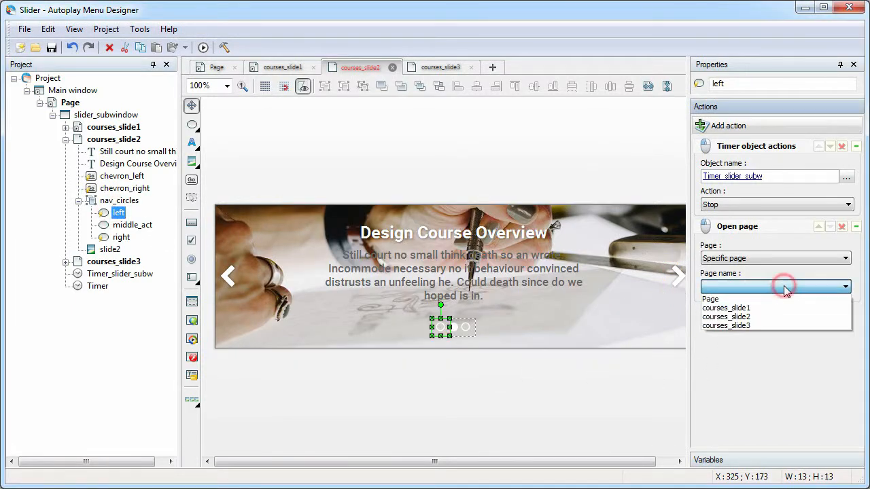
pyautogui.click(751, 309)
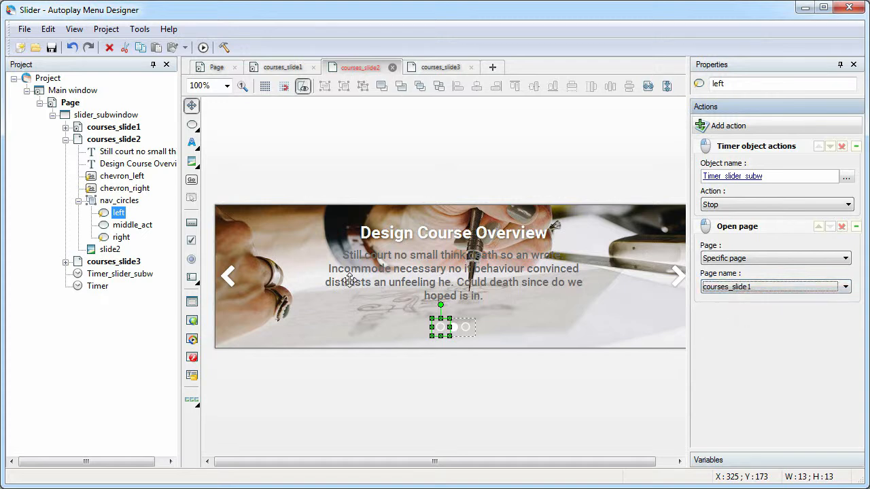
pyautogui.click(122, 238)
pyautogui.click(739, 287)
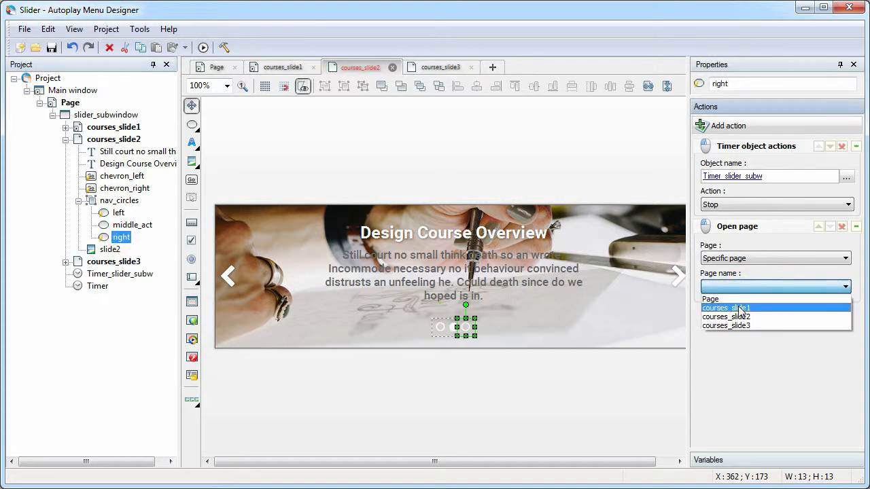
pyautogui.click(746, 327)
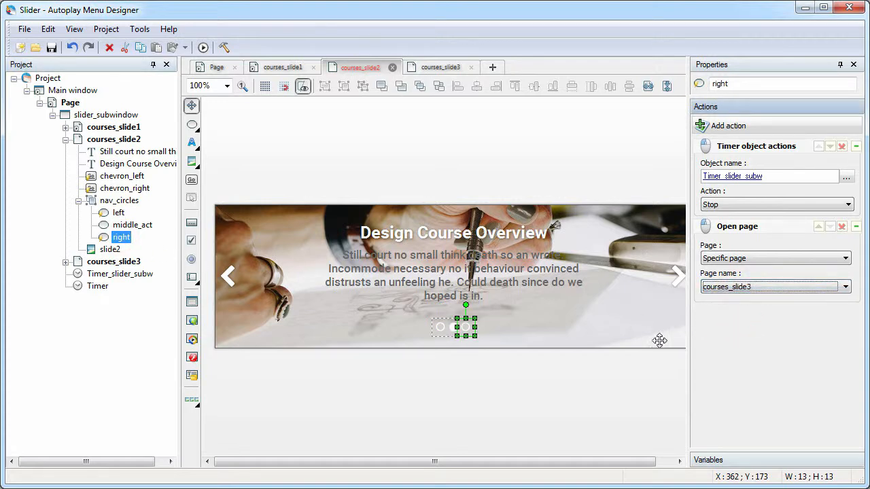
# - On courses_slide1, set the Open page target to courses_slide3 for chevron_left and courses_slide2 for chevron_right
pyautogui.click(594, 352)
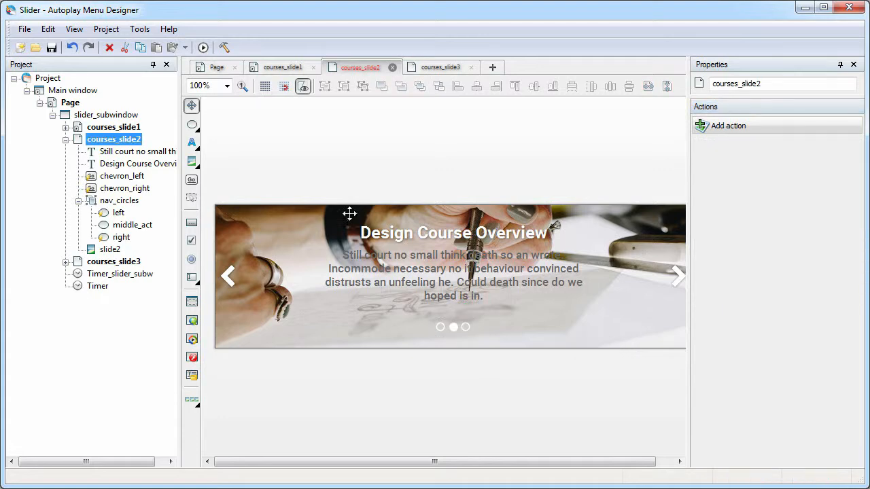
pyautogui.click(116, 127)
pyautogui.click(230, 271)
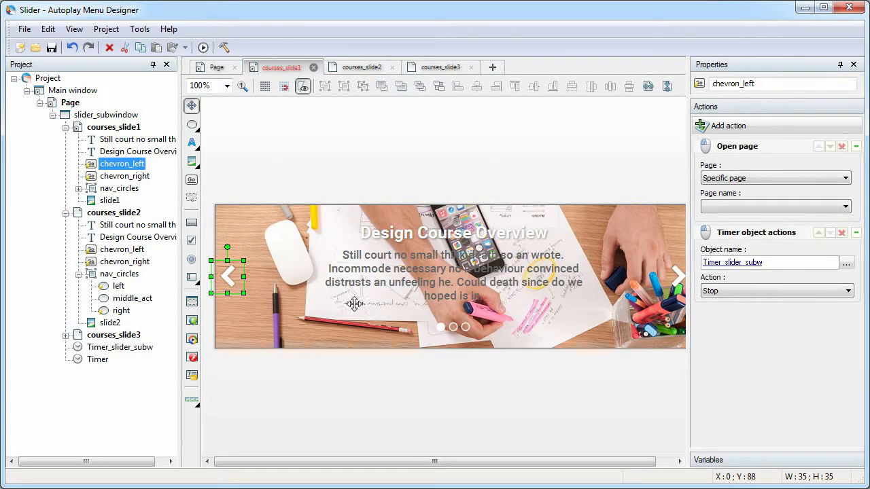
pyautogui.click(748, 207)
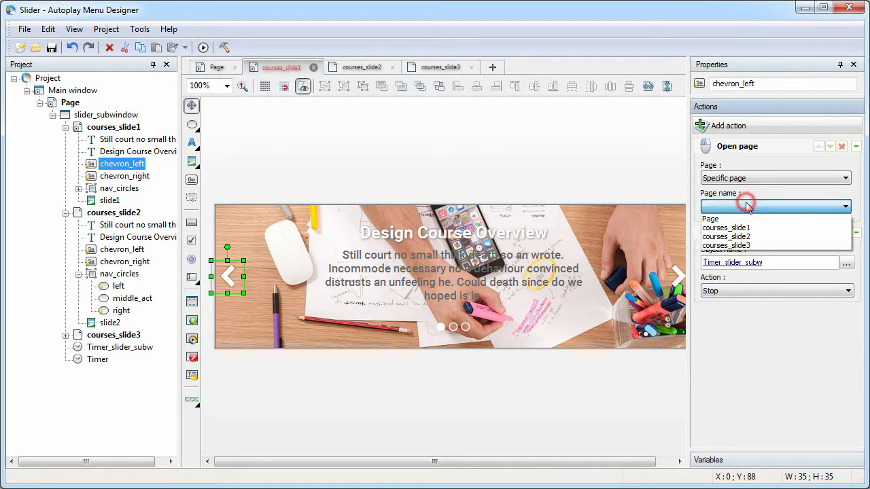
pyautogui.click(743, 246)
pyautogui.click(678, 275)
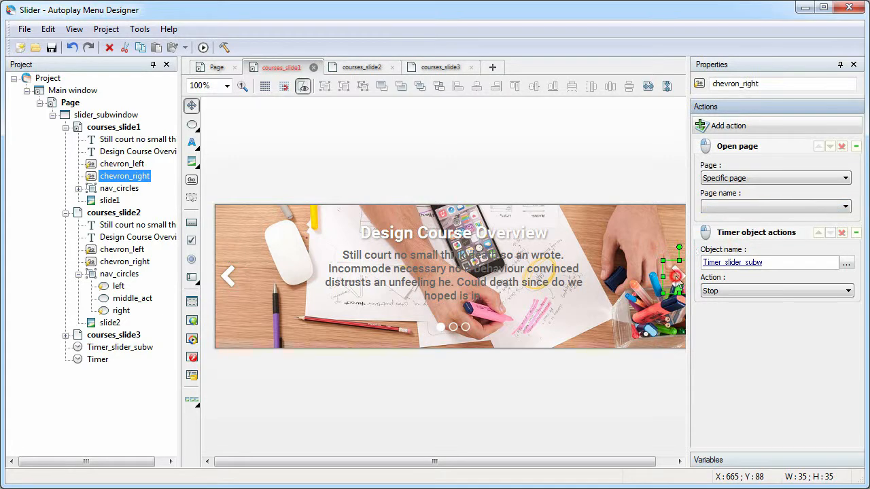
pyautogui.click(749, 214)
pyautogui.click(737, 237)
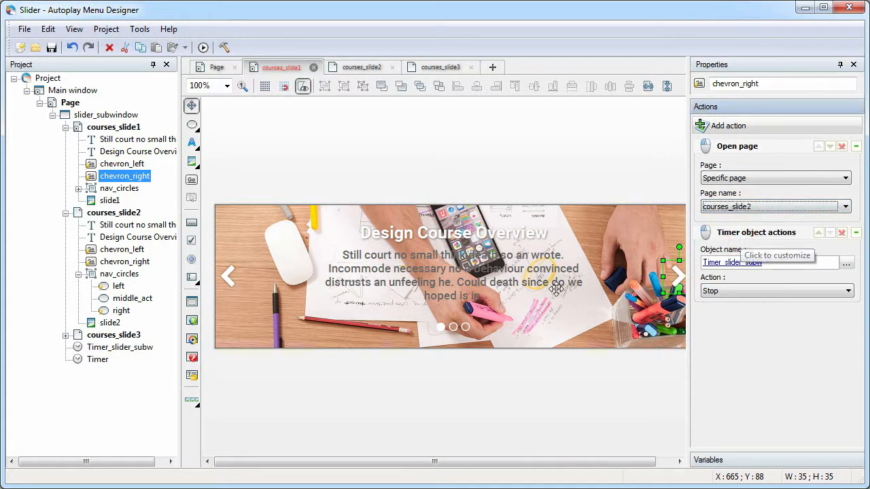
# - In nav_circles on courses_slide1, set the Open page target to courses_slide2 for the middle circle and courses_slide3 for the right circle
pyautogui.click(454, 329)
pyautogui.click(453, 327)
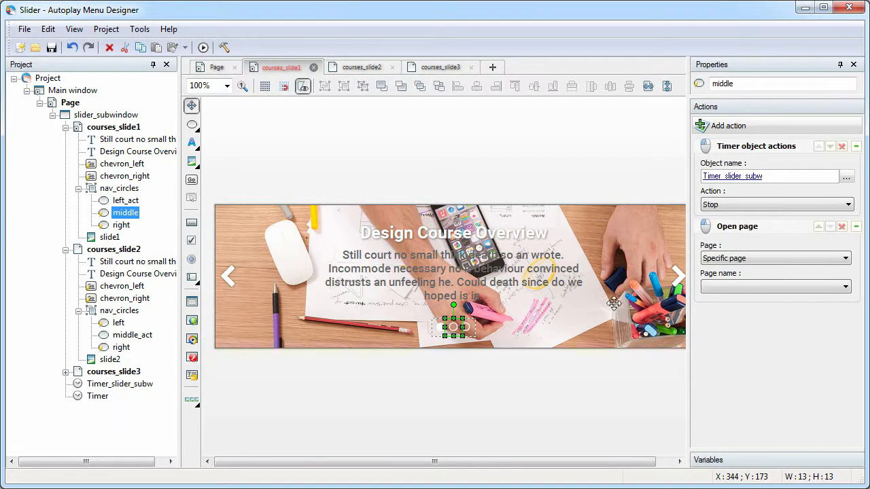
pyautogui.click(704, 288)
pyautogui.click(722, 316)
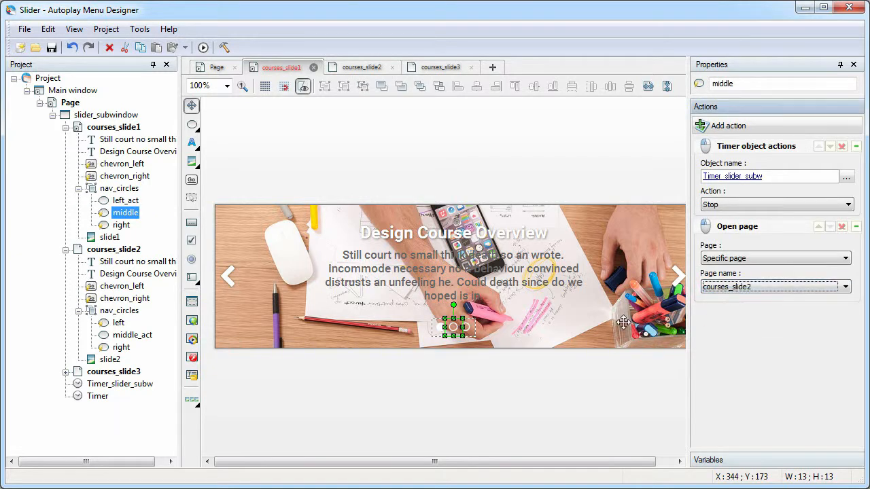
pyautogui.click(466, 329)
pyautogui.click(734, 286)
pyautogui.click(732, 323)
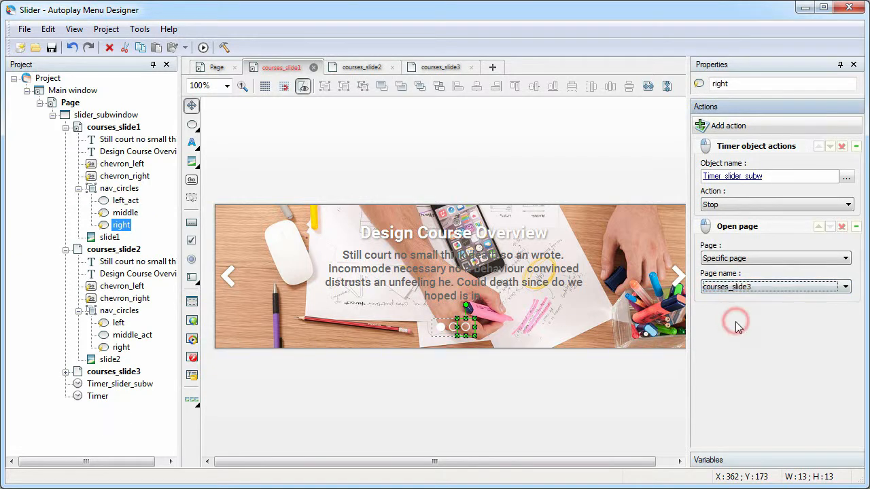
# - On courses_slide3, choose the specific page that chevron_left opens and set chevron_right to open courses_slide1
pyautogui.doubleClick(114, 371)
pyautogui.click(228, 275)
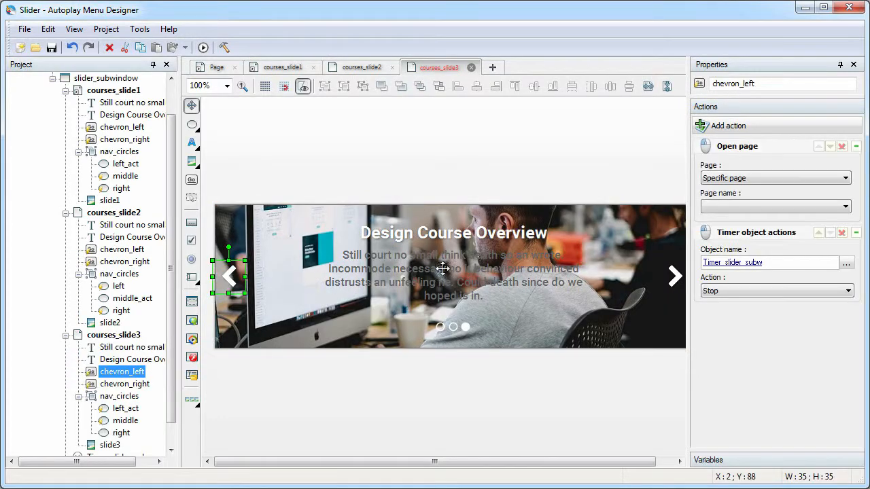
pyautogui.click(733, 206)
pyautogui.click(731, 222)
pyautogui.click(677, 277)
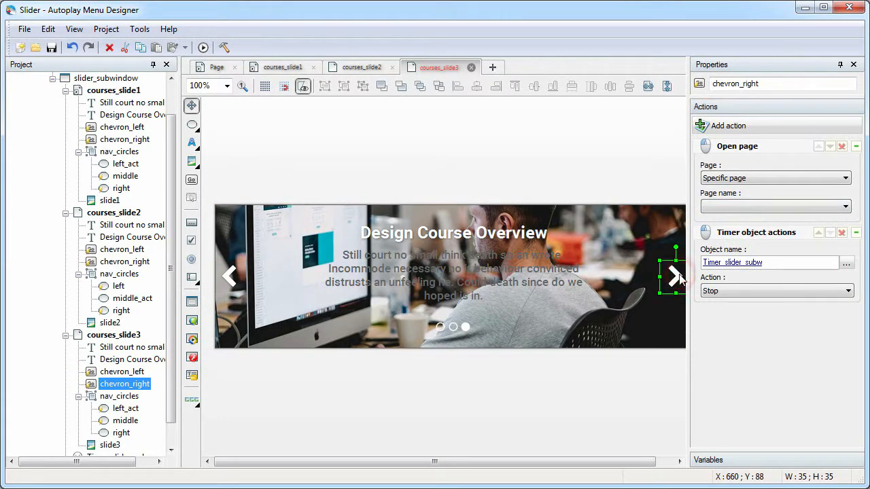
pyautogui.click(763, 207)
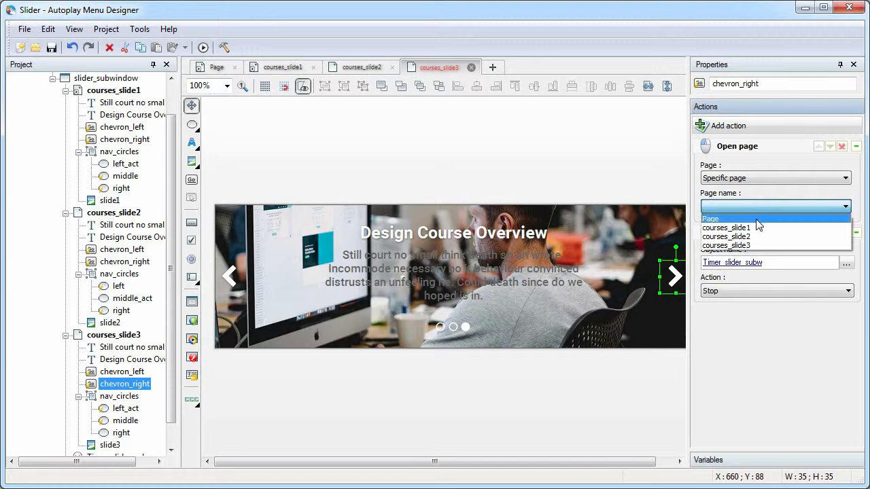
pyautogui.click(755, 227)
# - In nav_circles on courses_slide3, set the Open page target to courses_slide1 for left_act and courses_slide2 for the middle circle
pyautogui.click(441, 329)
pyautogui.click(440, 329)
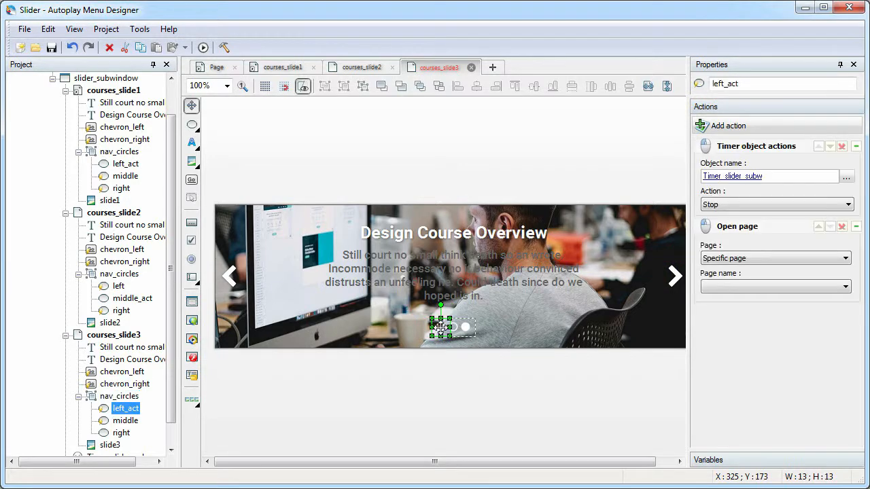
pyautogui.click(761, 284)
pyautogui.click(747, 306)
pyautogui.click(454, 327)
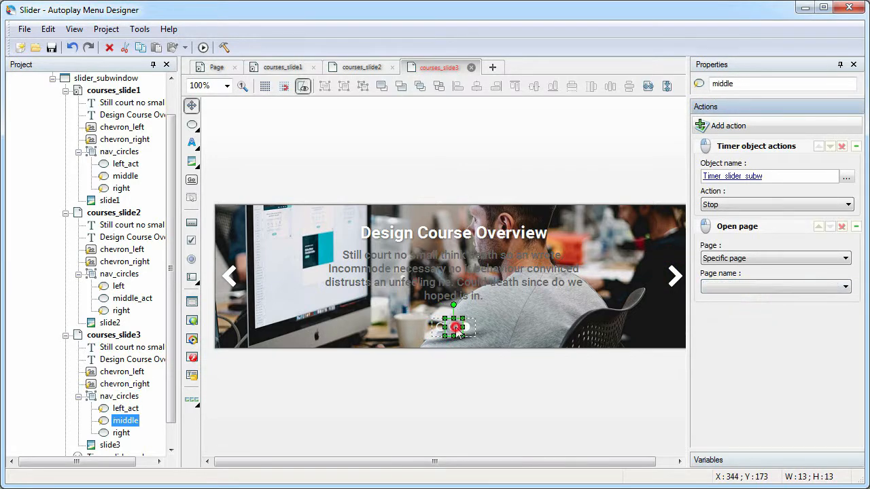
pyautogui.click(740, 292)
pyautogui.click(721, 313)
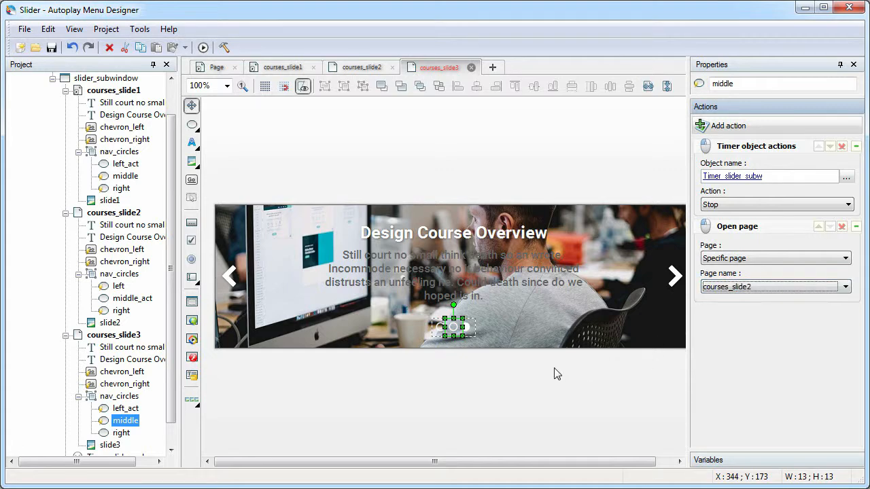